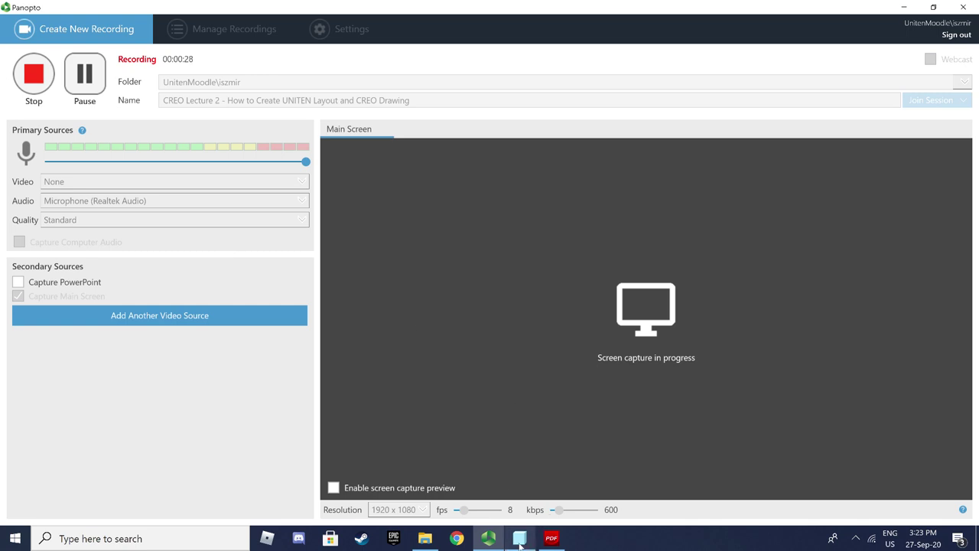
Close the open part and set the working directory to Desktop > 200920 Creo Tutorial
{"action": "mouse_move", "coordinate": [519, 544]}
{"action": "left_click", "coordinate": [472, 489]}
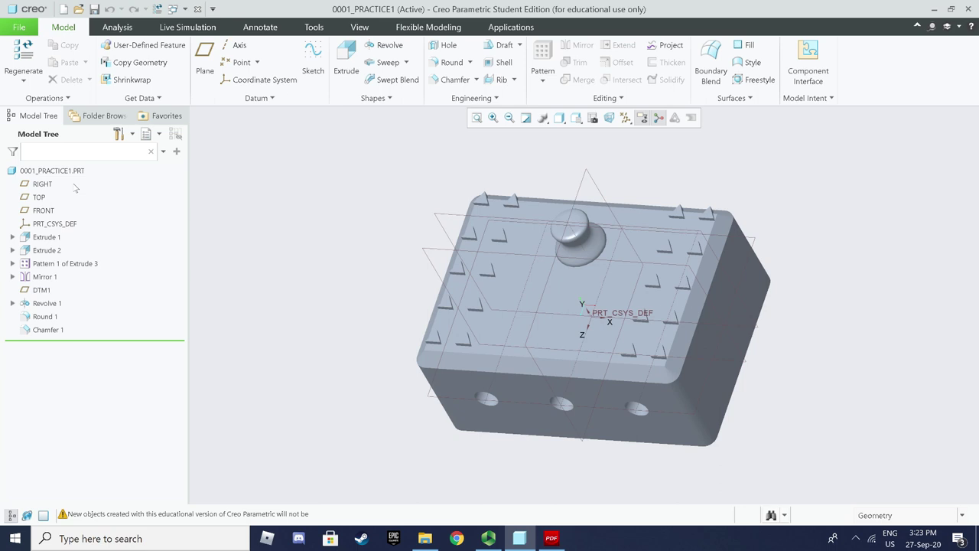
{"action": "left_click", "coordinate": [22, 30]}
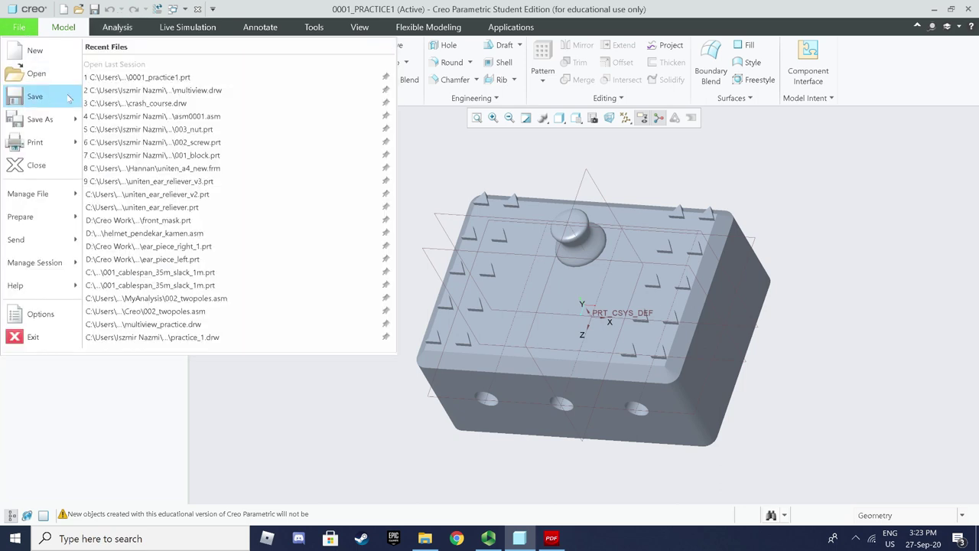
{"action": "left_click", "coordinate": [36, 165]}
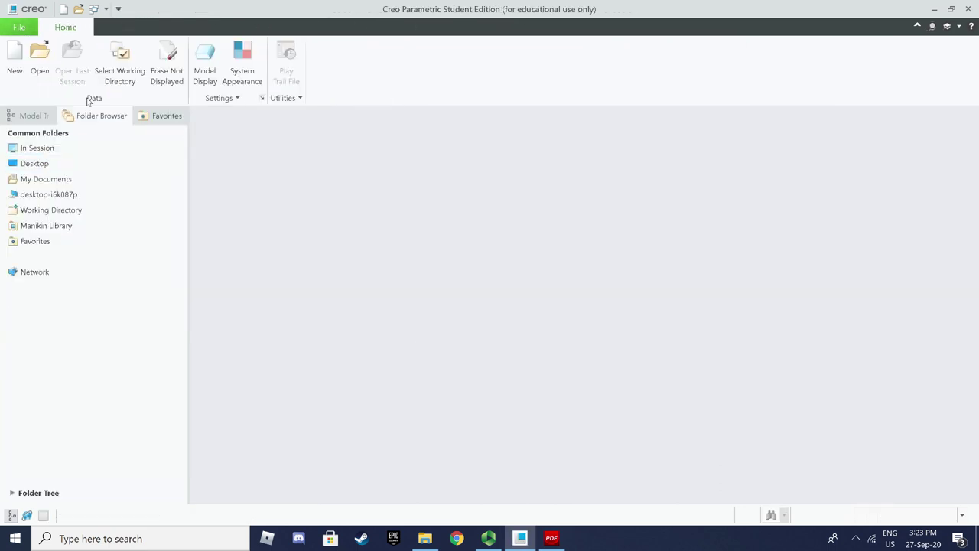
{"action": "left_click", "coordinate": [133, 81]}
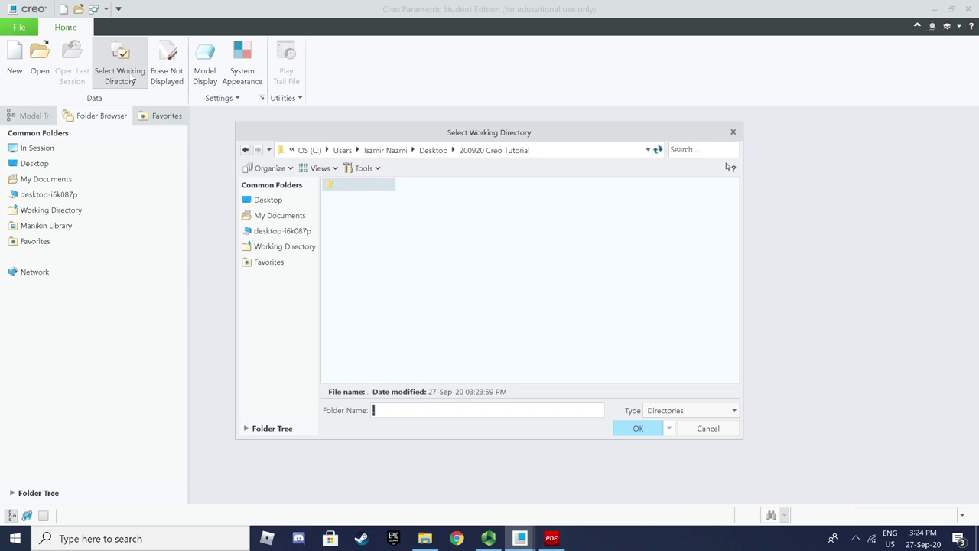
{"action": "left_click", "coordinate": [433, 150]}
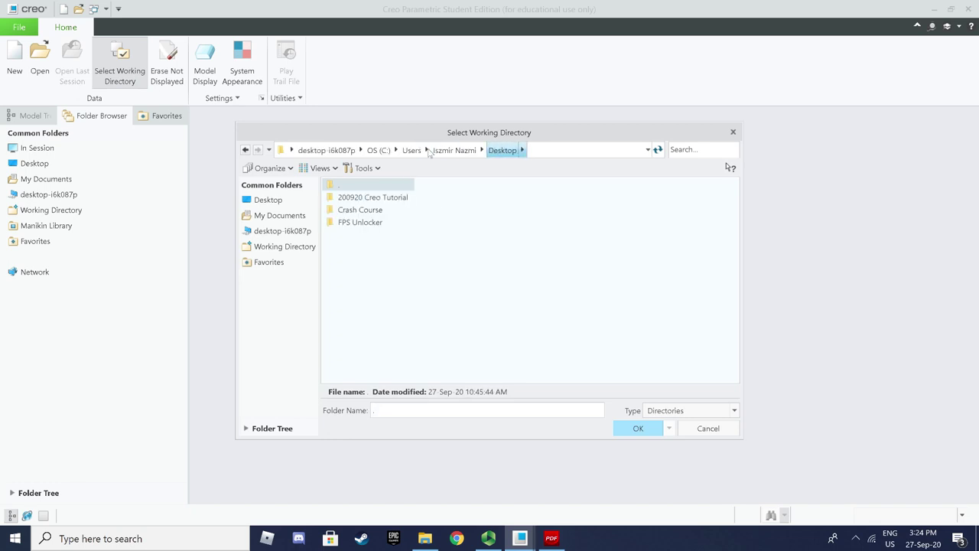
{"action": "double_click", "coordinate": [387, 199]}
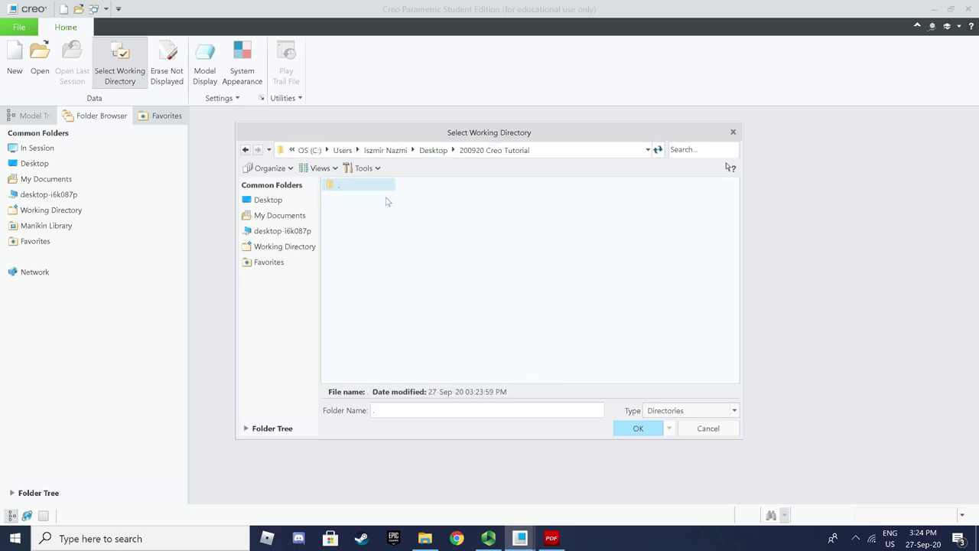
{"action": "left_click", "coordinate": [639, 428]}
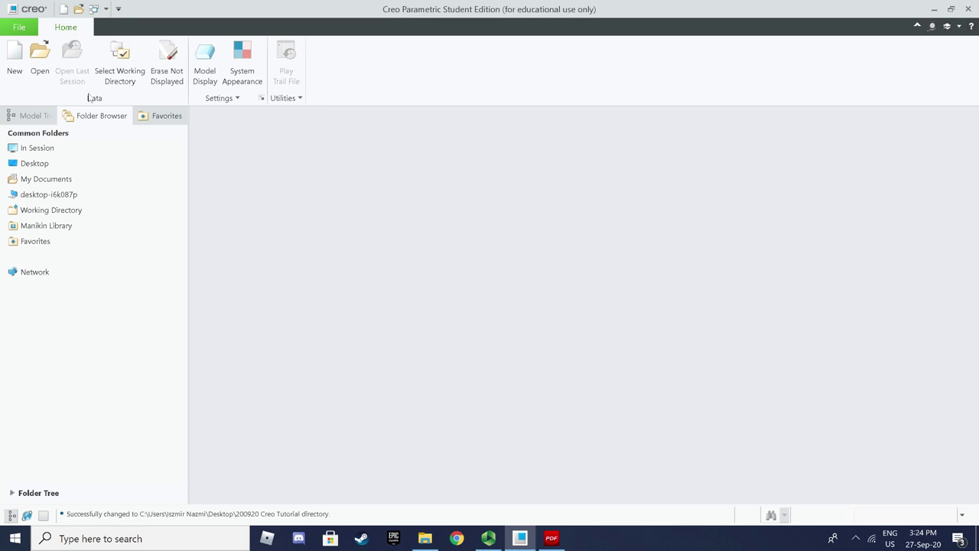
Open 0001_practice1.prt, spin it to inspect, then close it
{"action": "left_click", "coordinate": [39, 67]}
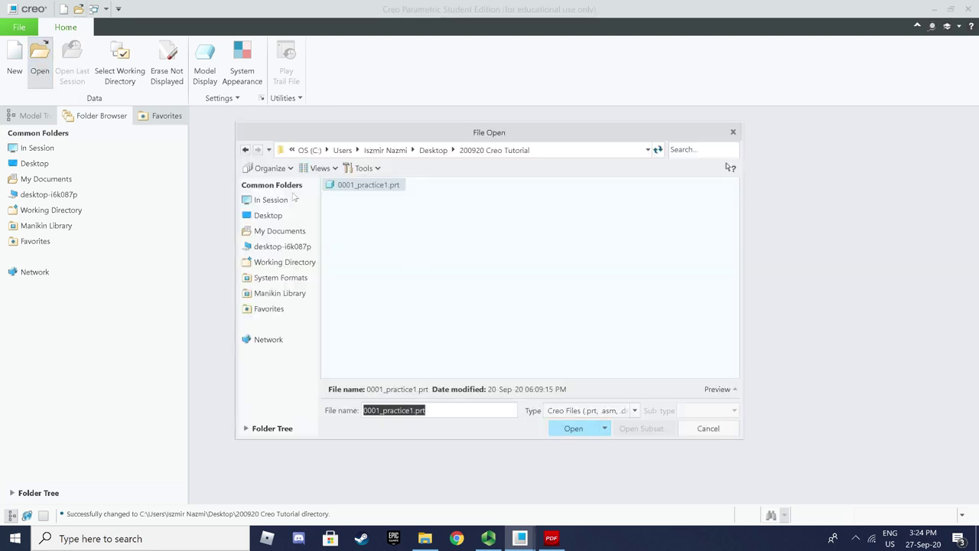
{"action": "left_click", "coordinate": [573, 428]}
{"action": "middle_click_drag", "start_coordinate": [476, 304], "coordinate": [497, 283]}
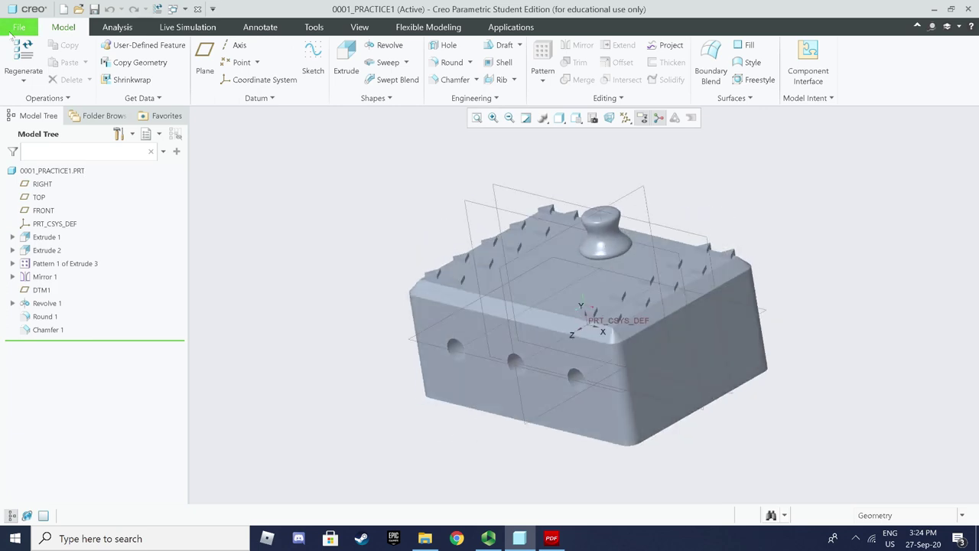
{"action": "left_click", "coordinate": [4, 27]}
{"action": "left_click", "coordinate": [27, 165]}
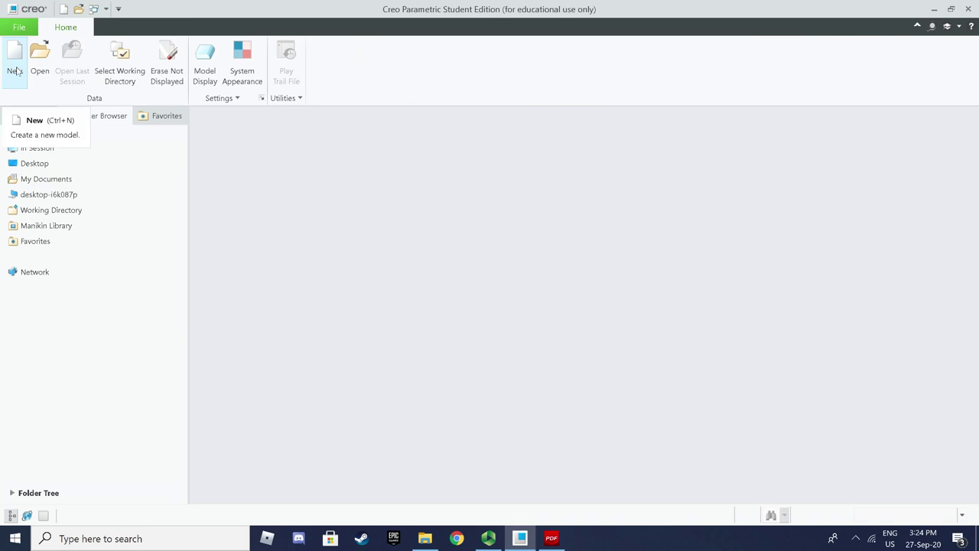
Create a new Format named UNITEN_FRM without the default template, then bring up the tutorial PDF
{"action": "left_click", "coordinate": [15, 71]}
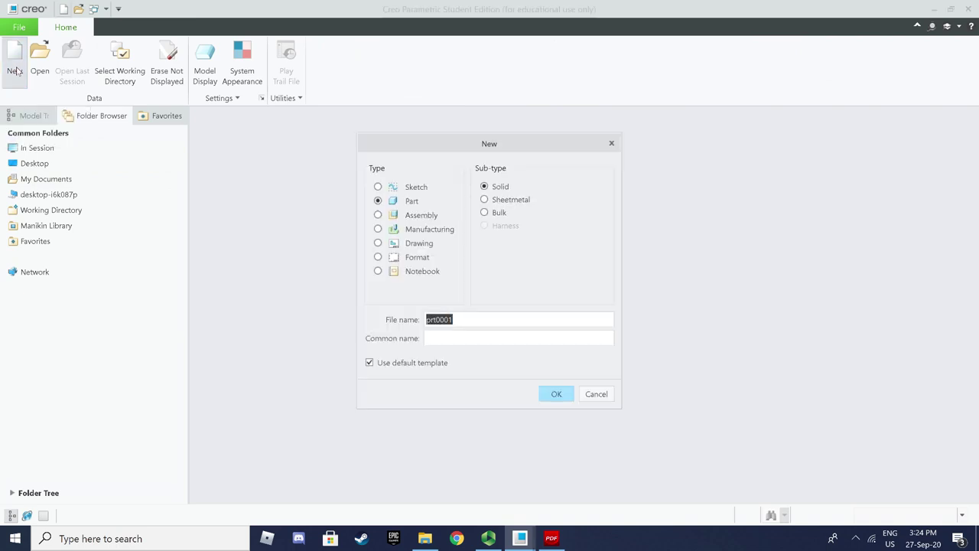
{"action": "left_click", "coordinate": [380, 369]}
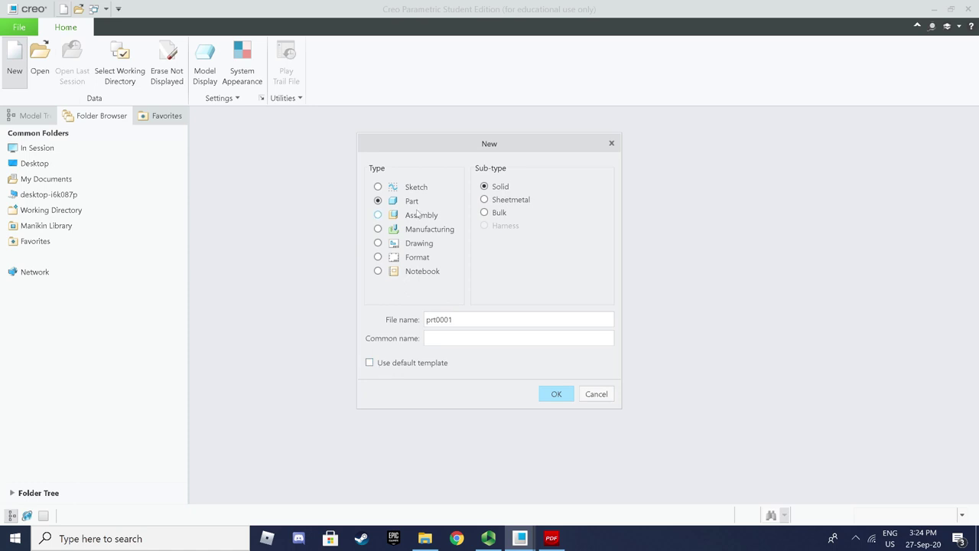
{"action": "left_click", "coordinate": [423, 263]}
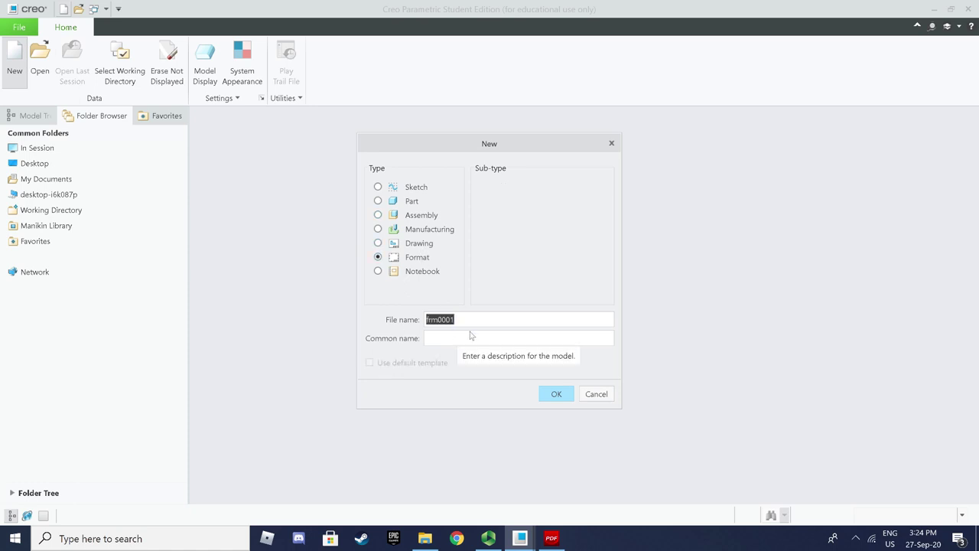
{"action": "type", "text": "UNITEN_FRM"}
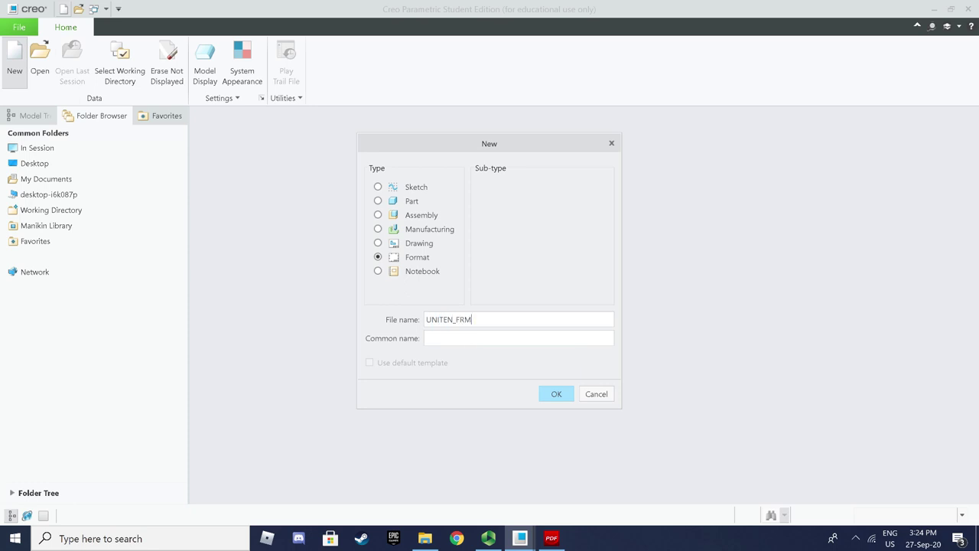
{"action": "left_click", "coordinate": [556, 394]}
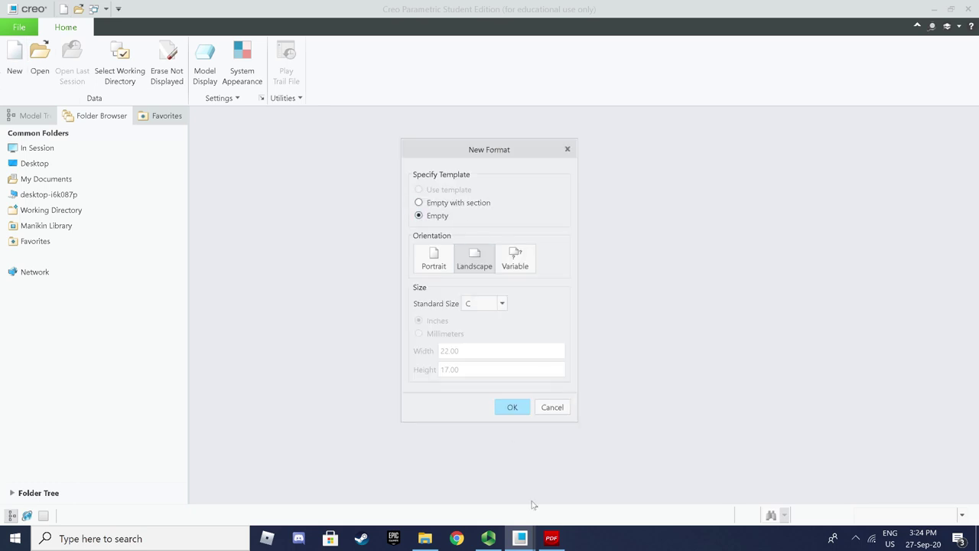
{"action": "left_click", "coordinate": [547, 540]}
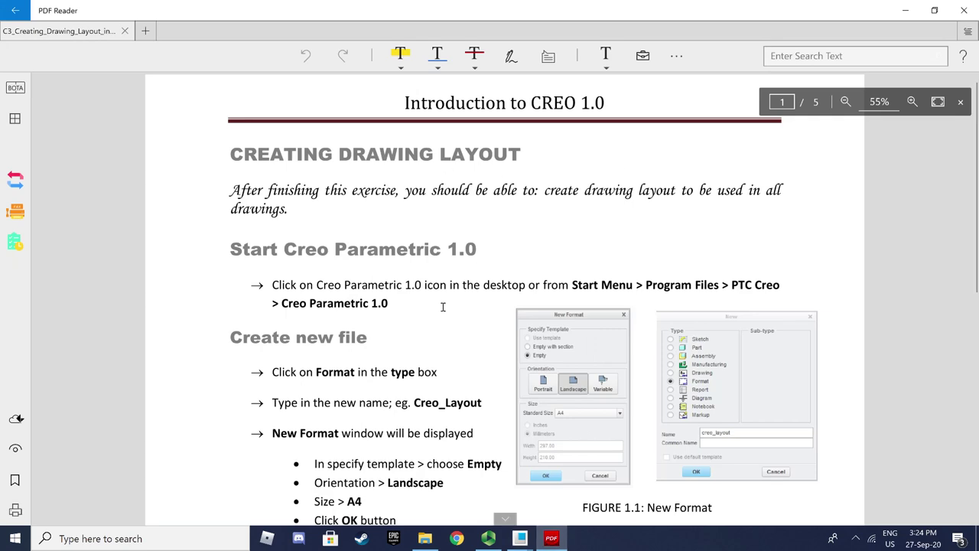
Check the tutorial's A4, Landscape, Empty settings and return to Creo's New Format dialog
{"action": "scroll", "coordinate": [427, 320], "scroll_direction": "down", "scroll_amount": 3}
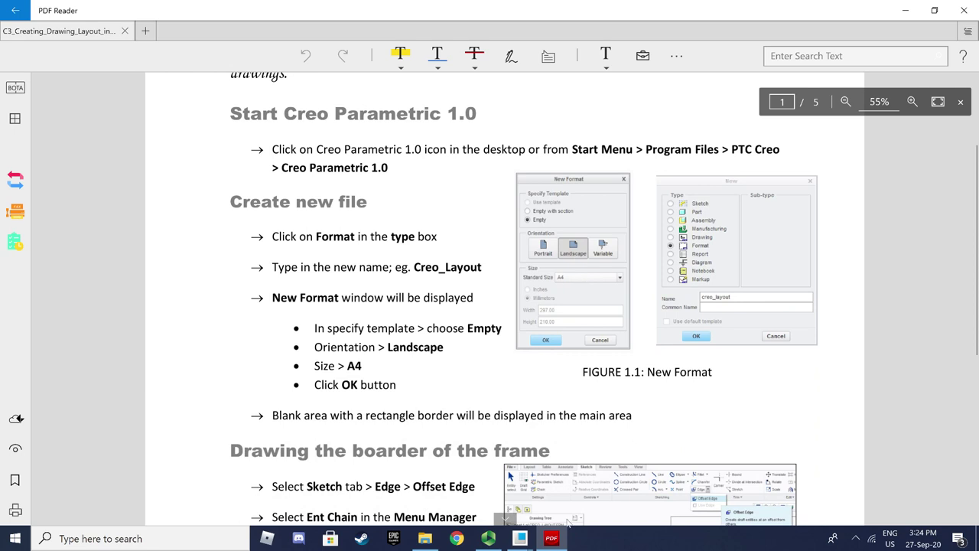
{"action": "left_click", "coordinate": [536, 535]}
{"action": "left_click", "coordinate": [536, 489]}
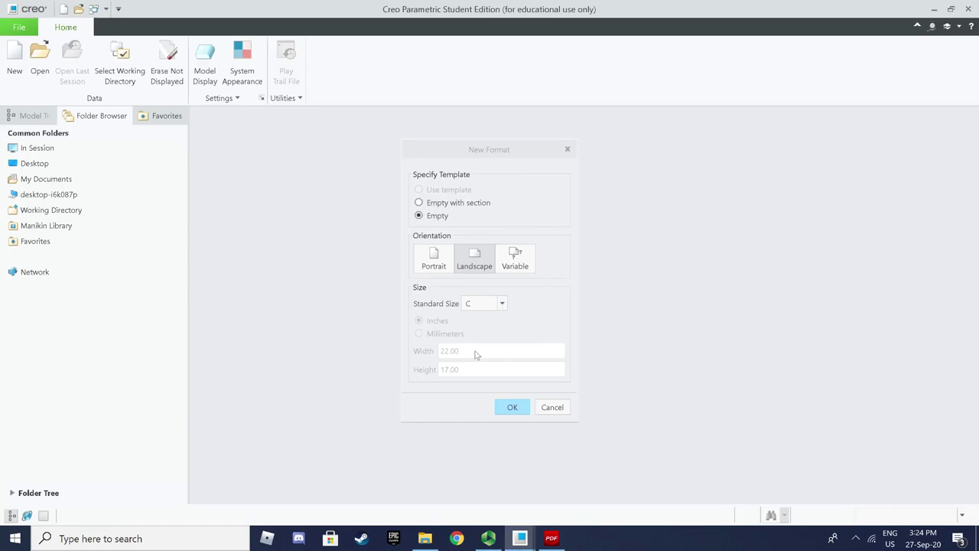
Choose A4 as the standard sheet size and create the empty landscape format
{"action": "left_click", "coordinate": [503, 305]}
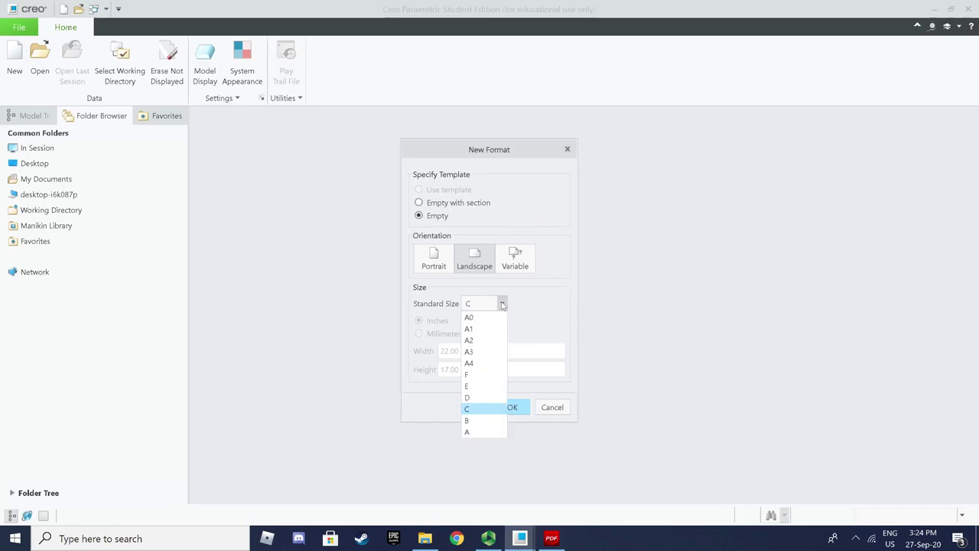
{"action": "left_click", "coordinate": [481, 368]}
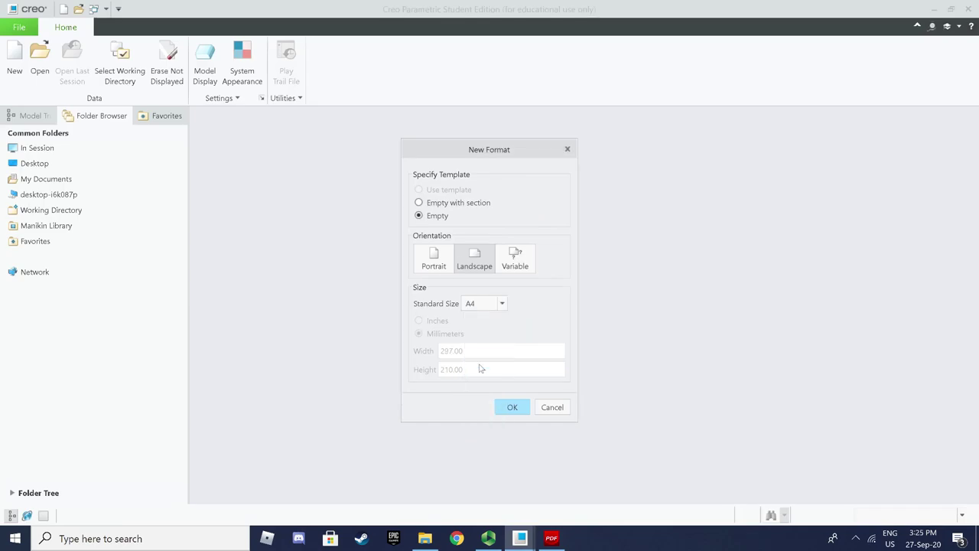
{"action": "left_click", "coordinate": [512, 408]}
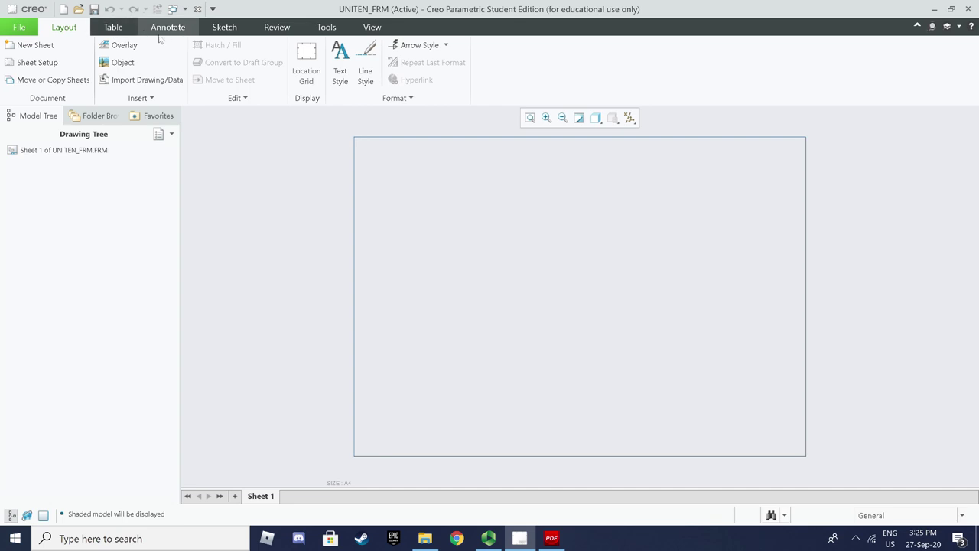
Offset the four-line sheet border inward by 10 as an entity chain
{"action": "left_click", "coordinate": [222, 28]}
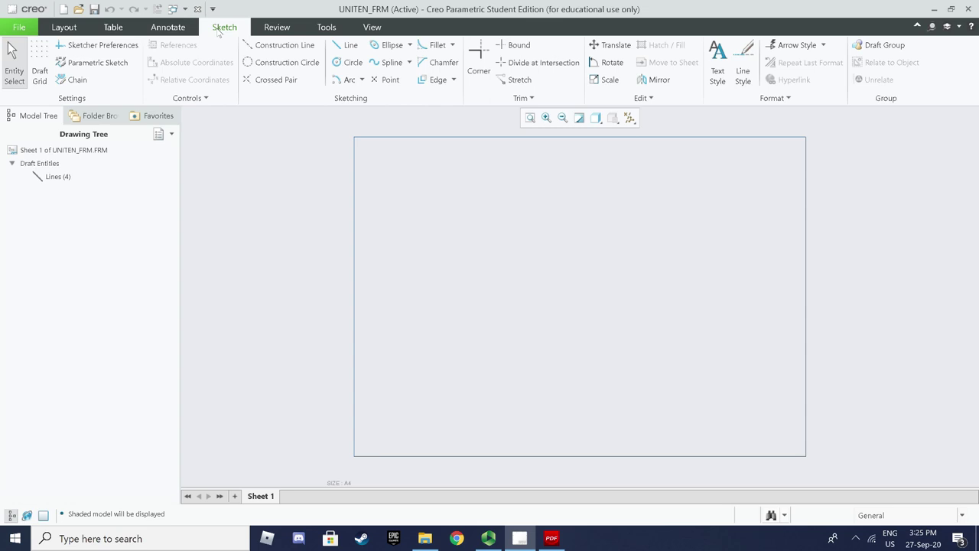
{"action": "left_click", "coordinate": [452, 79]}
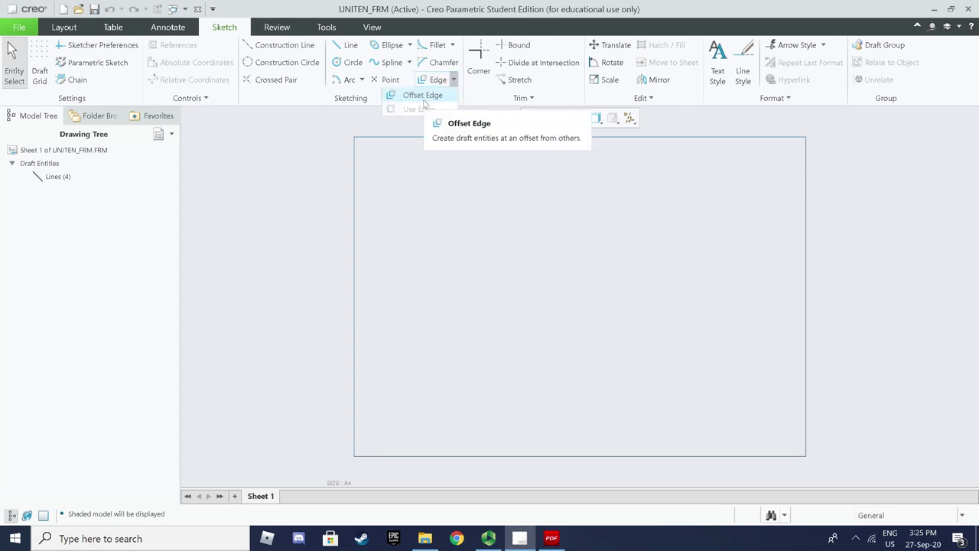
{"action": "left_click", "coordinate": [423, 96]}
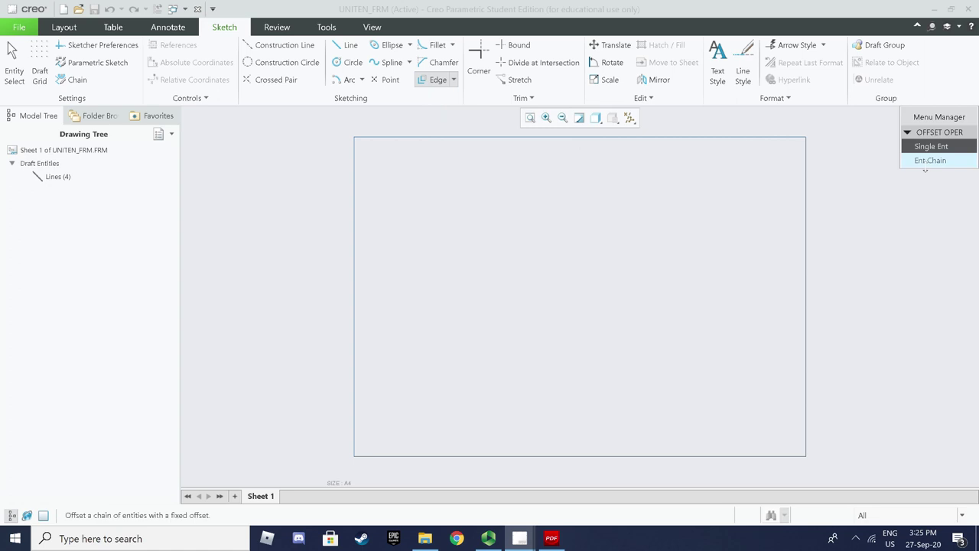
{"action": "left_click_drag", "start_coordinate": [925, 121], "coordinate": [879, 132]}
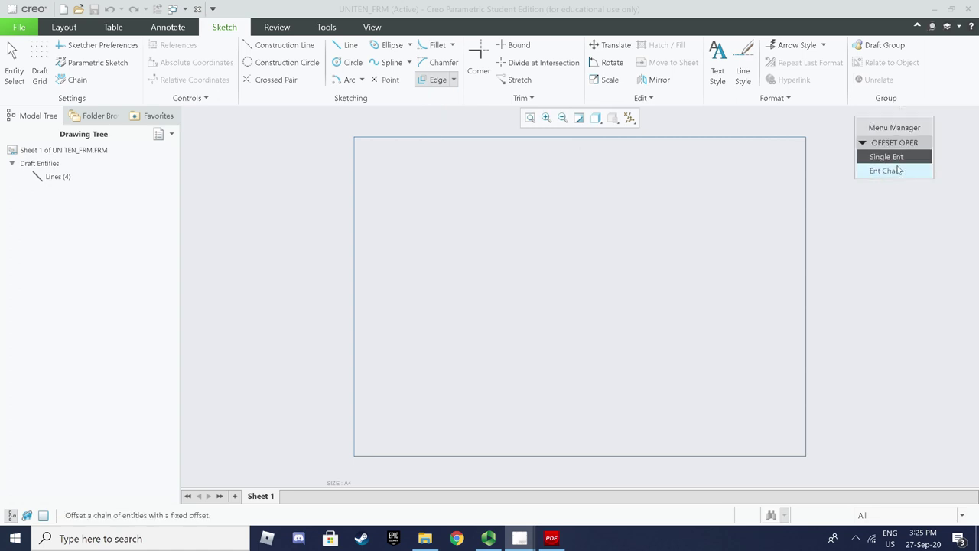
{"action": "left_click", "coordinate": [887, 170]}
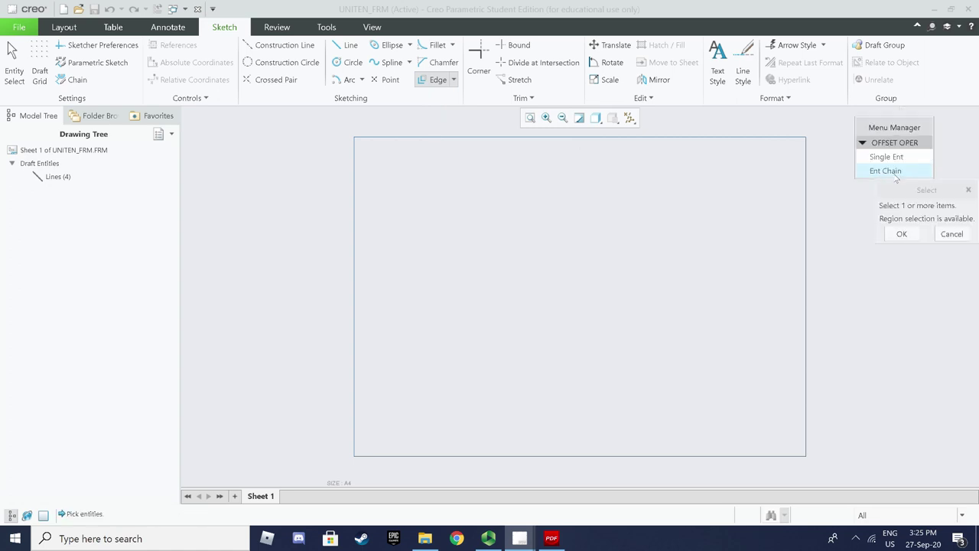
{"action": "mouse_move", "coordinate": [308, 123]}
{"action": "left_mouse_down"}
{"action": "mouse_move", "coordinate": [804, 378]}
{"action": "mouse_move", "coordinate": [833, 471]}
{"action": "left_mouse_up"}
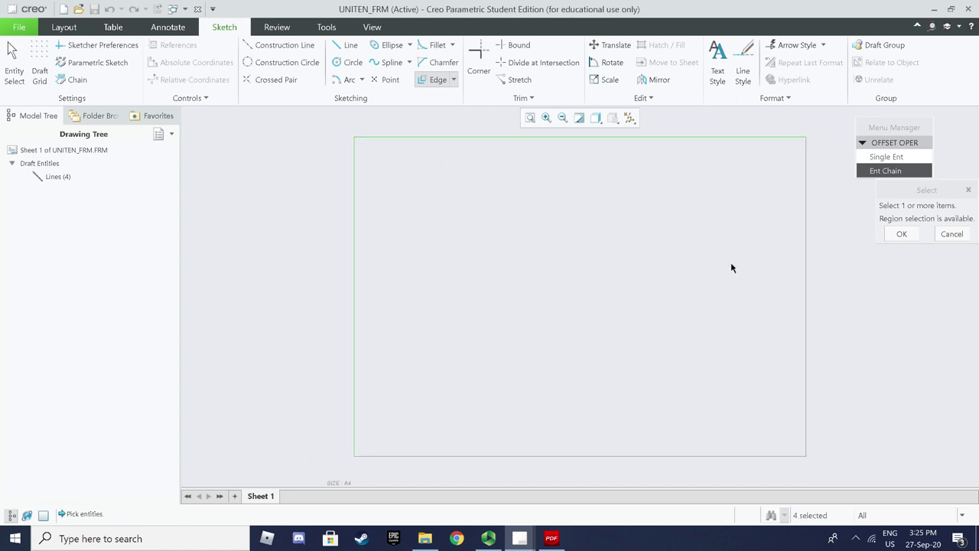
{"action": "left_click", "coordinate": [901, 233]}
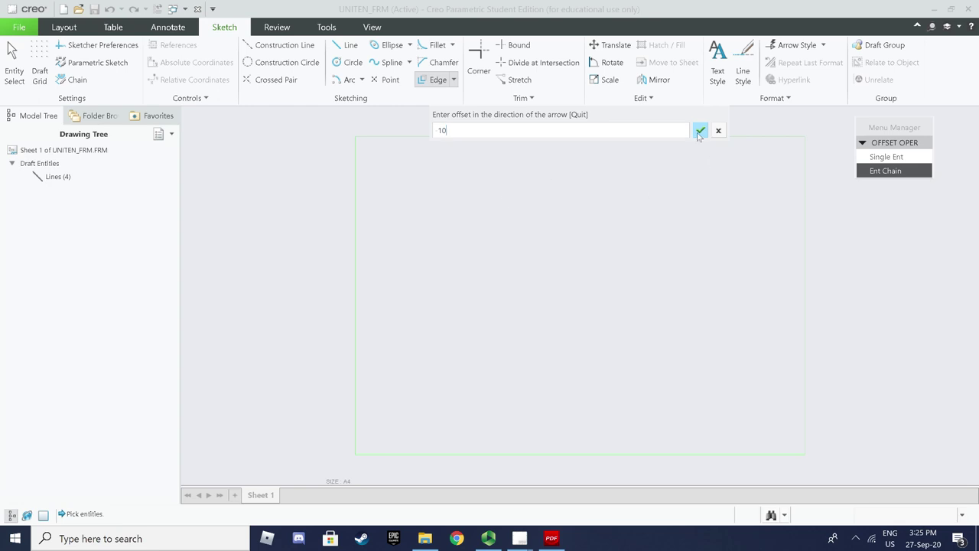
{"action": "left_click", "coordinate": [699, 132]}
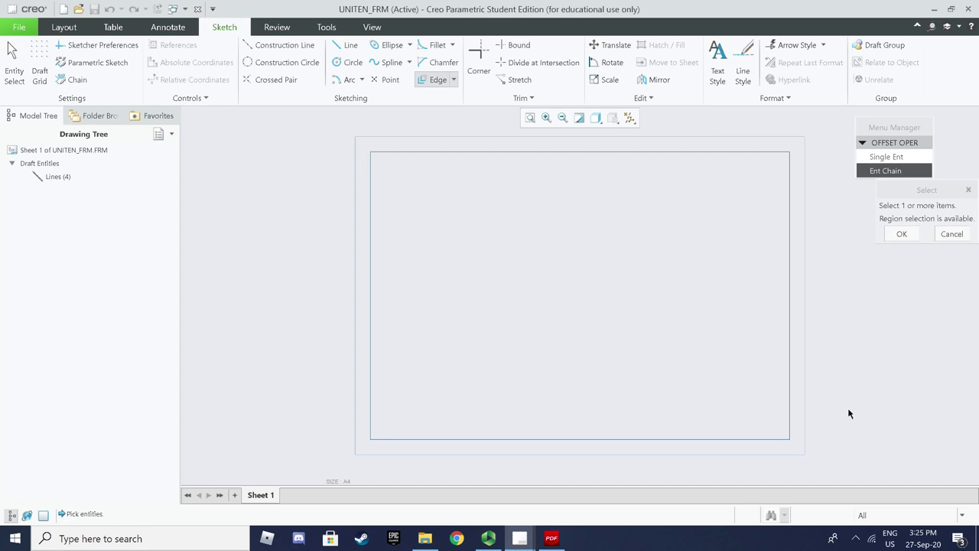
{"action": "left_click", "coordinate": [900, 235]}
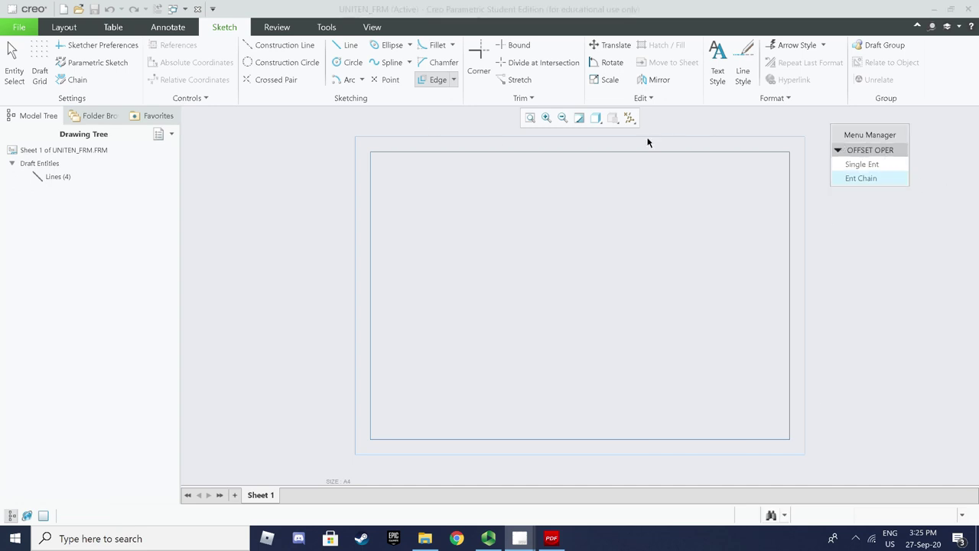
{"action": "left_click", "coordinate": [17, 70]}
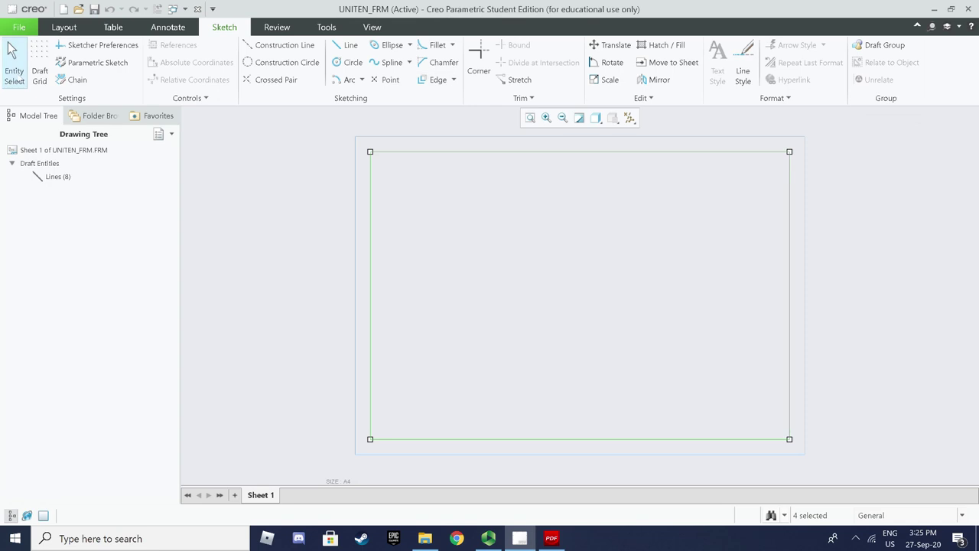
{"action": "left_click", "coordinate": [255, 195]}
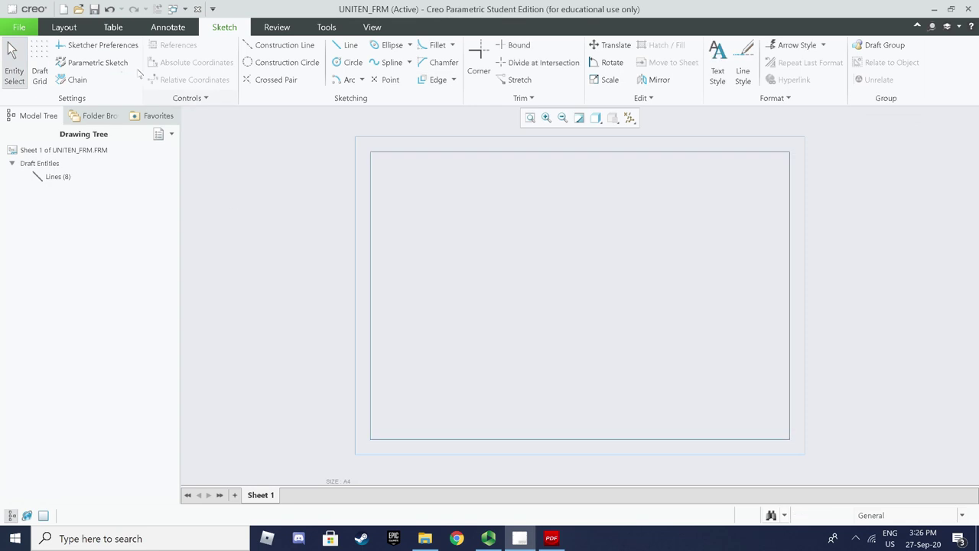
In Insert Table, choose the leftward-ascending growth direction and 7 columns
{"action": "left_click", "coordinate": [118, 29]}
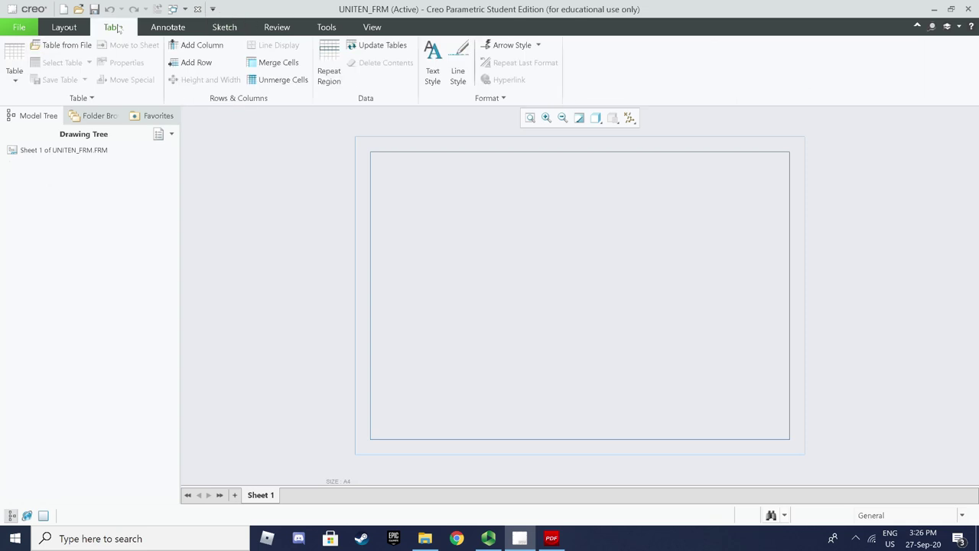
{"action": "left_click", "coordinate": [16, 80]}
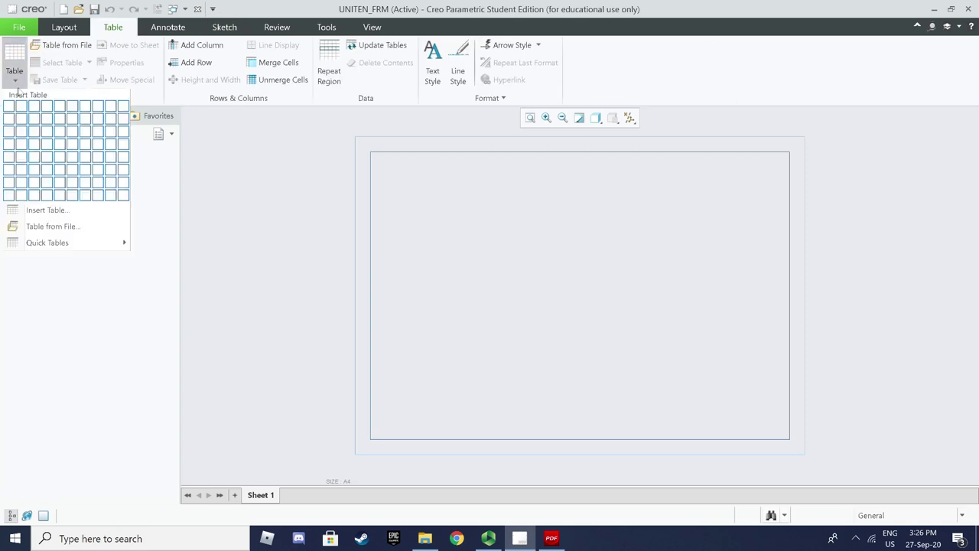
{"action": "left_click", "coordinate": [42, 214]}
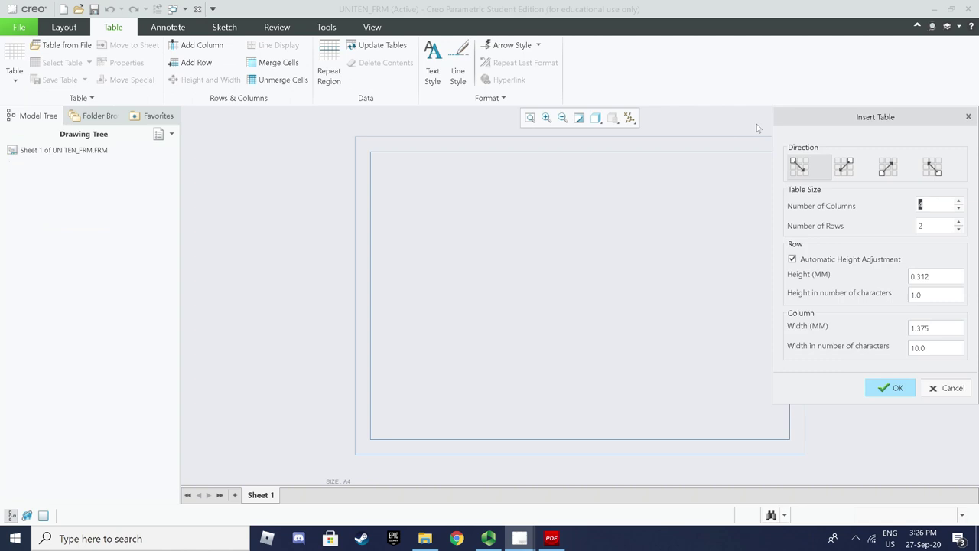
{"action": "mouse_move", "coordinate": [834, 116]}
{"action": "left_mouse_down"}
{"action": "mouse_move", "coordinate": [558, 110]}
{"action": "mouse_move", "coordinate": [146, 71]}
{"action": "left_mouse_up"}
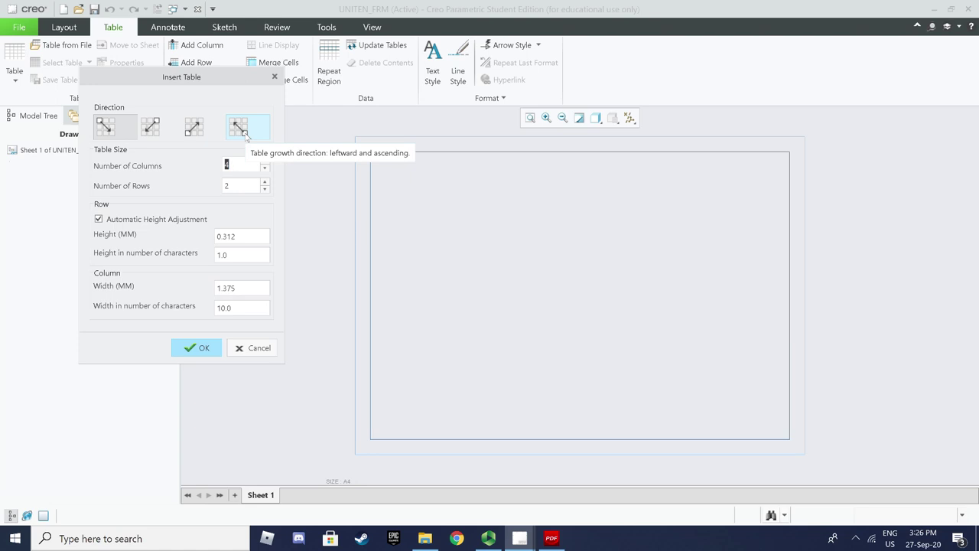
{"action": "left_click", "coordinate": [245, 134]}
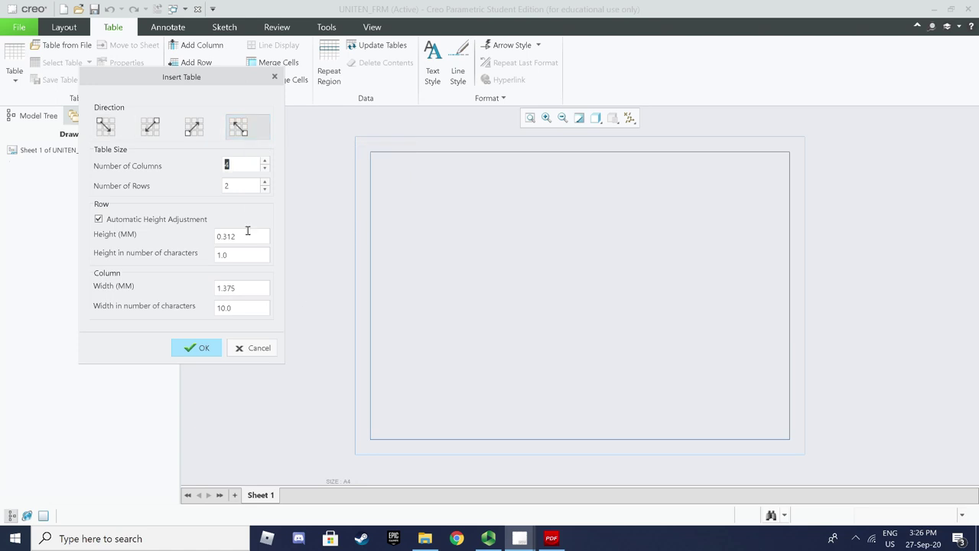
{"action": "type", "text": "77"}
Read the tutorial's page 2 section 'Creating the table for title block', then return to Creo
{"action": "left_click", "coordinate": [550, 537]}
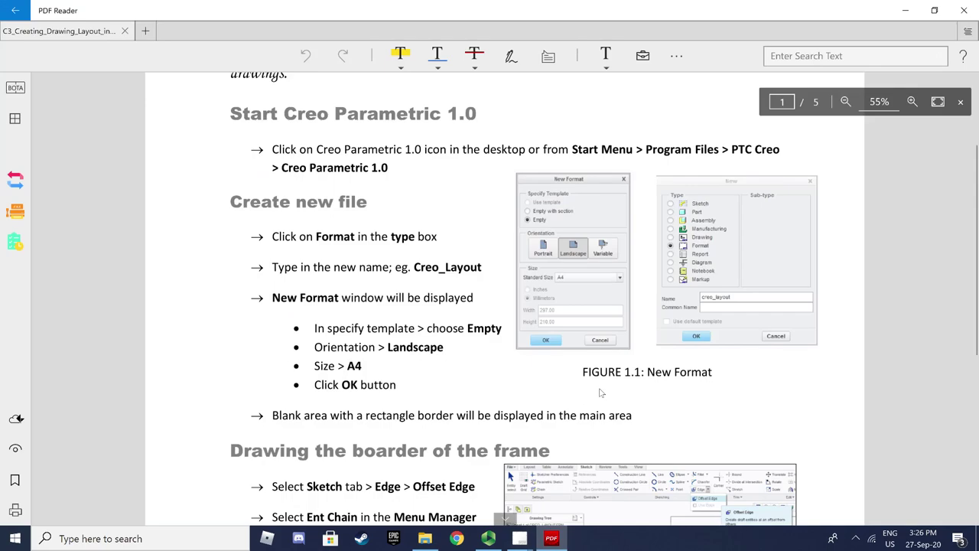
{"action": "scroll", "coordinate": [601, 394], "scroll_direction": "down", "scroll_amount": 5}
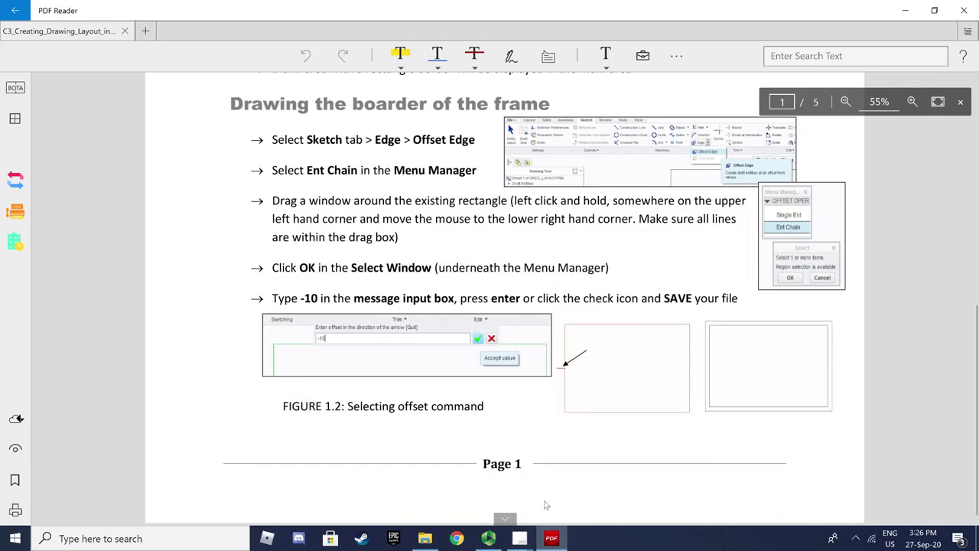
{"action": "left_click", "coordinate": [505, 518]}
{"action": "scroll", "coordinate": [632, 396], "scroll_direction": "up", "scroll_amount": 3}
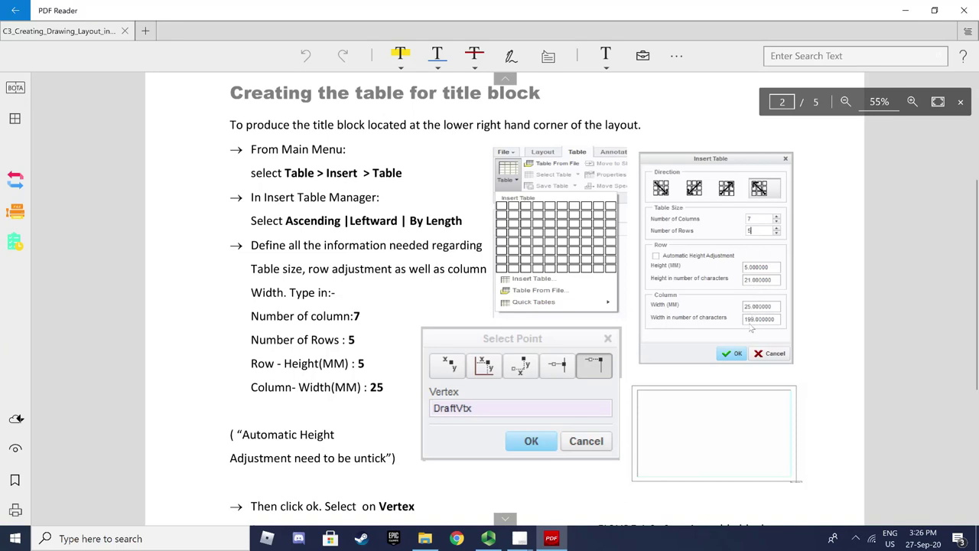
{"action": "mouse_move", "coordinate": [519, 538]}
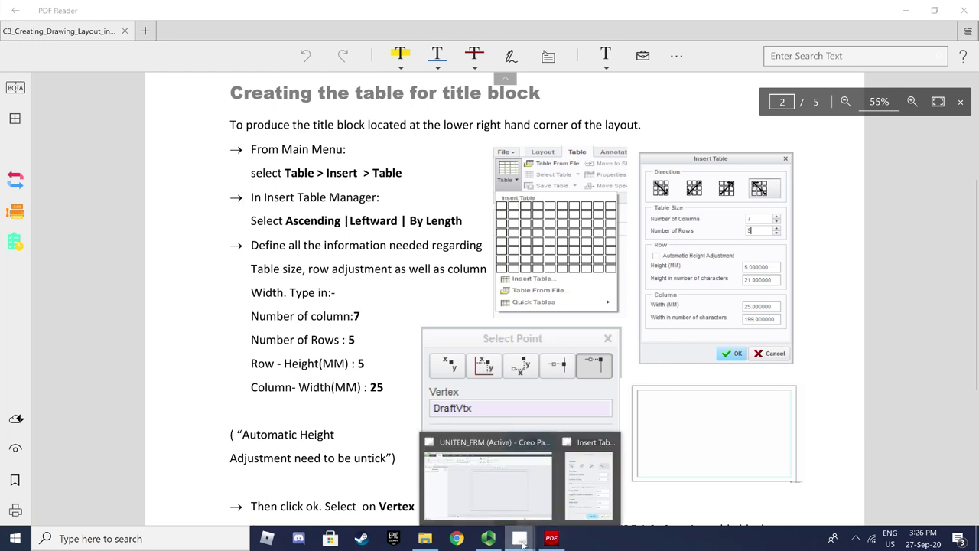
{"action": "left_click", "coordinate": [507, 506]}
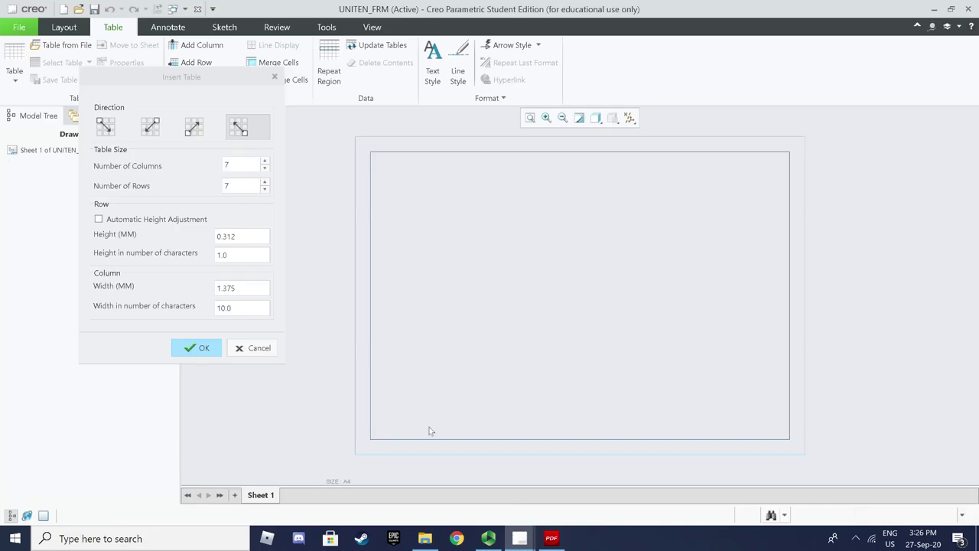
Set the table row height to 5 mm and column width to 25 mm
{"action": "left_click", "coordinate": [241, 235]}
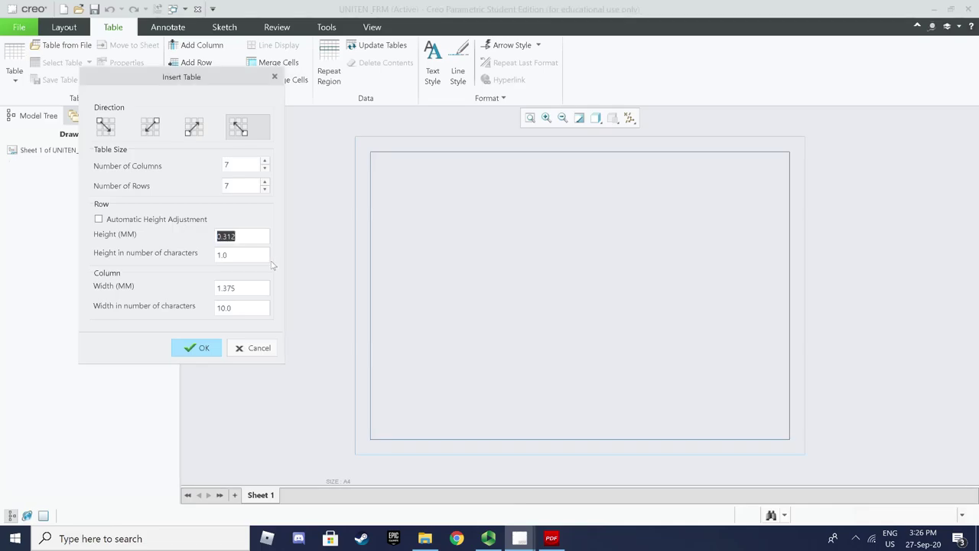
{"action": "left_click", "coordinate": [552, 538]}
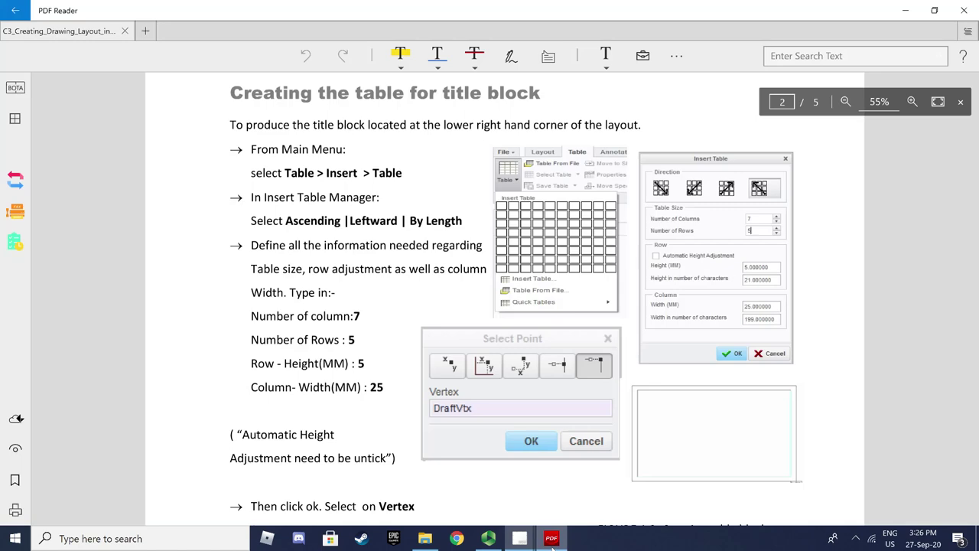
{"action": "left_click", "coordinate": [552, 539]}
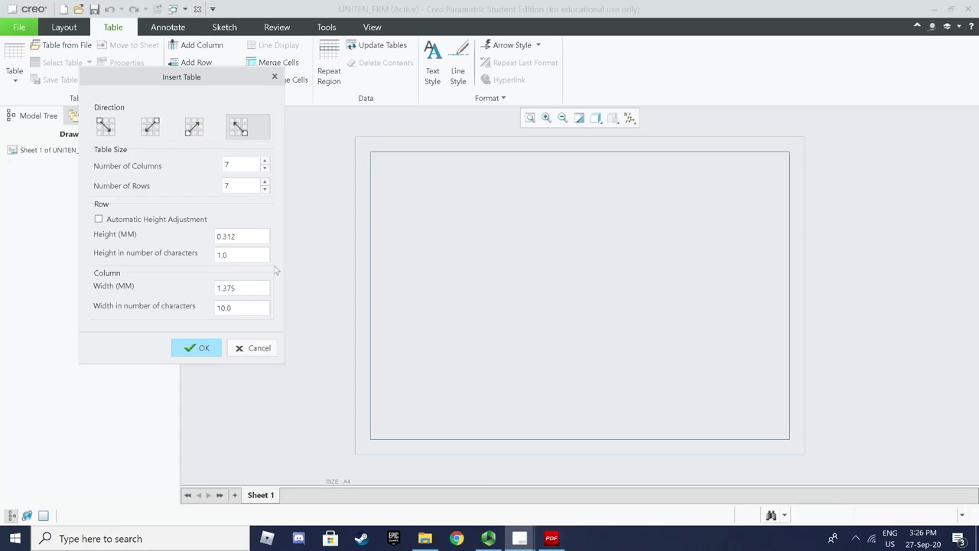
{"action": "left_click", "coordinate": [255, 236]}
{"action": "type", "text": "5"}
{"action": "left_click", "coordinate": [252, 259]}
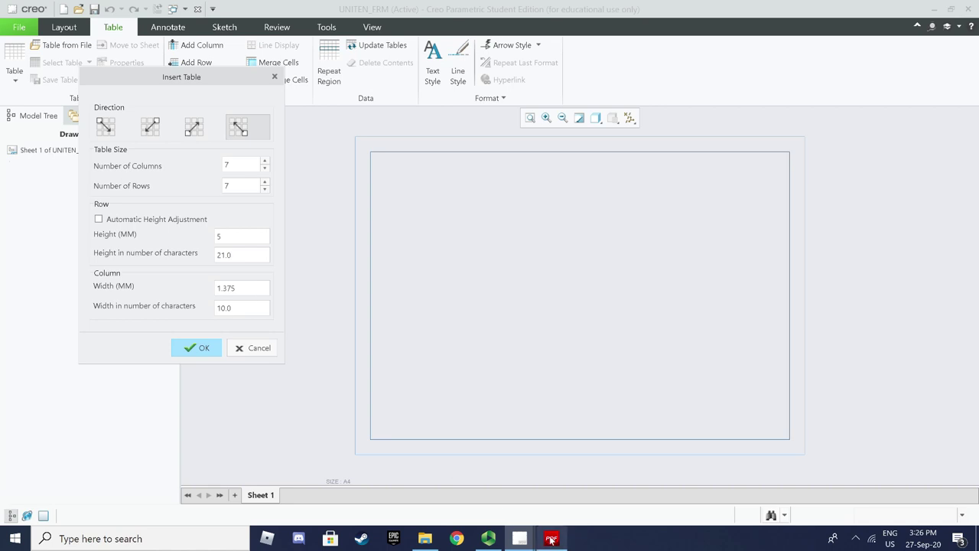
{"action": "left_click", "coordinate": [549, 538]}
{"action": "left_click", "coordinate": [542, 537]}
{"action": "left_click_drag", "start_coordinate": [255, 287], "coordinate": [175, 276]}
{"action": "type", "text": "25"}
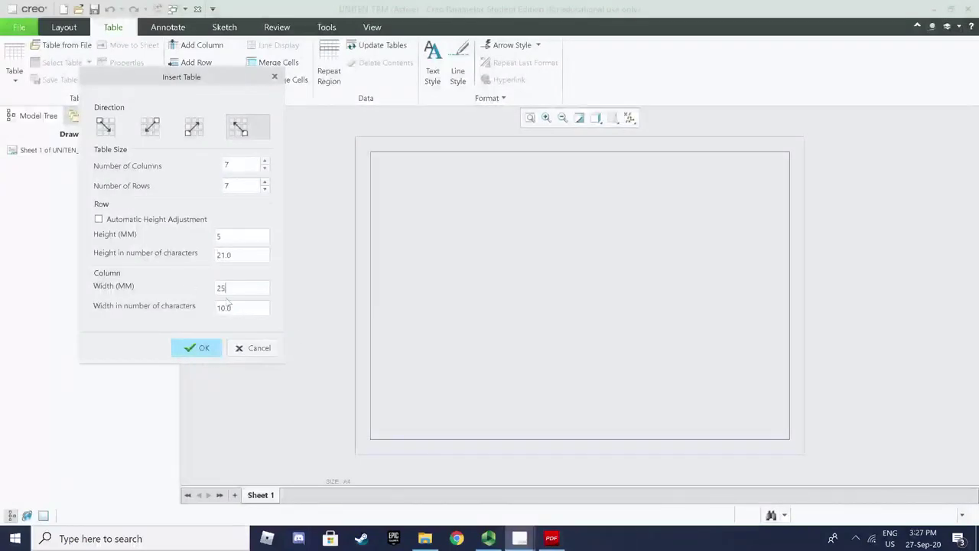
{"action": "left_click", "coordinate": [251, 306]}
Change the number of rows to 5 and confirm the table settings
{"action": "left_click", "coordinate": [551, 538]}
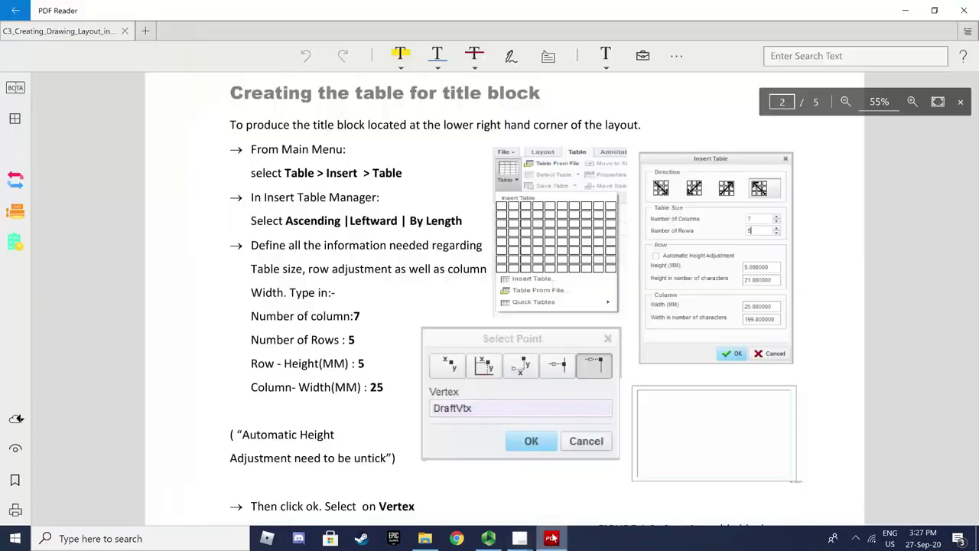
{"action": "left_click", "coordinate": [552, 538]}
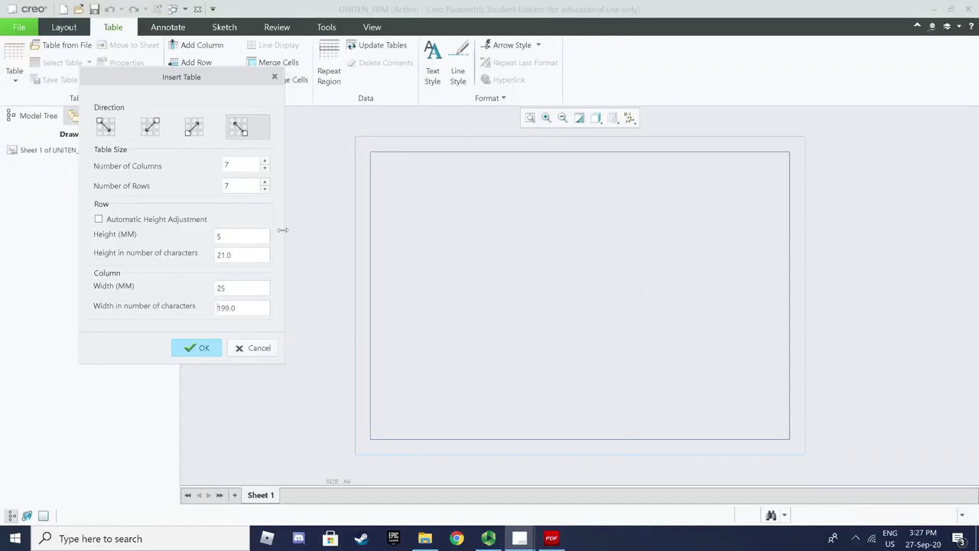
{"action": "double_click", "coordinate": [234, 186]}
{"action": "type", "text": "5"}
{"action": "left_click", "coordinate": [203, 350]}
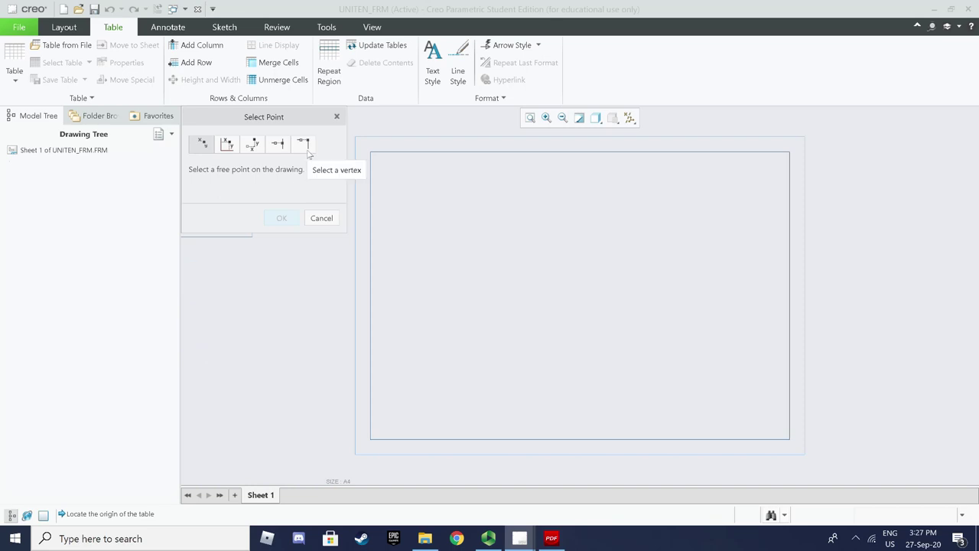
Place the 7-by-5 table with its origin at the border's lower-right vertex
{"action": "left_click", "coordinate": [309, 153]}
{"action": "scroll", "coordinate": [715, 432], "scroll_direction": "down", "scroll_amount": 2}
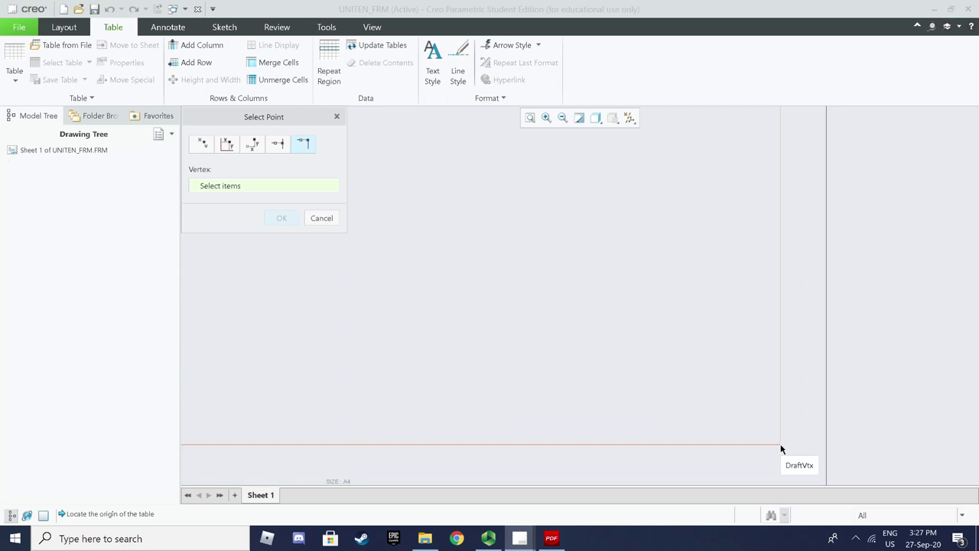
{"action": "left_click", "coordinate": [781, 449]}
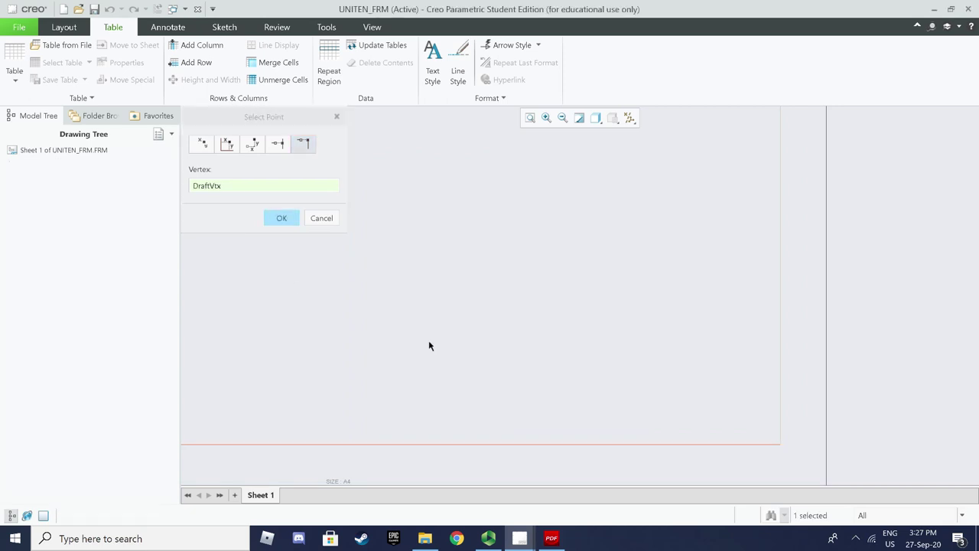
{"action": "left_click", "coordinate": [282, 219]}
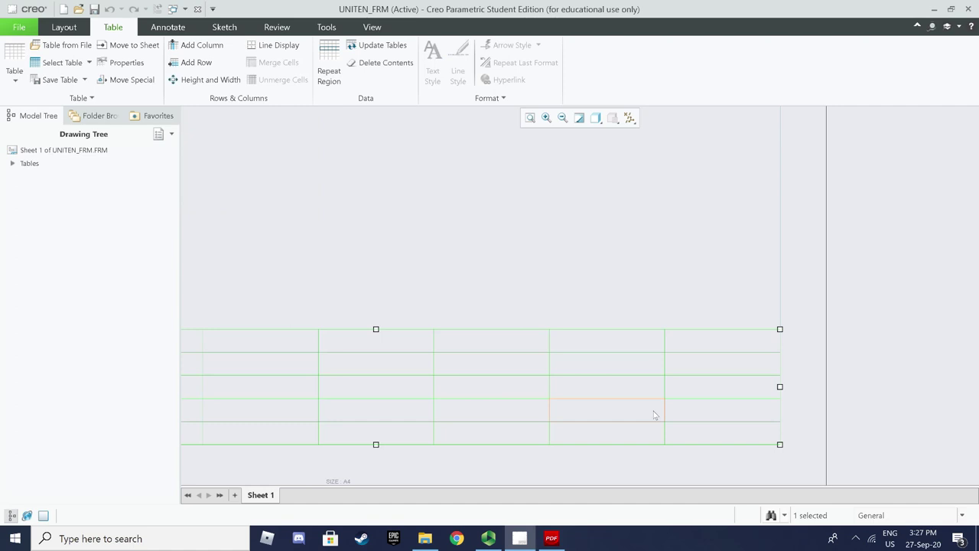
{"action": "scroll", "coordinate": [655, 414], "scroll_direction": "down", "scroll_amount": 2}
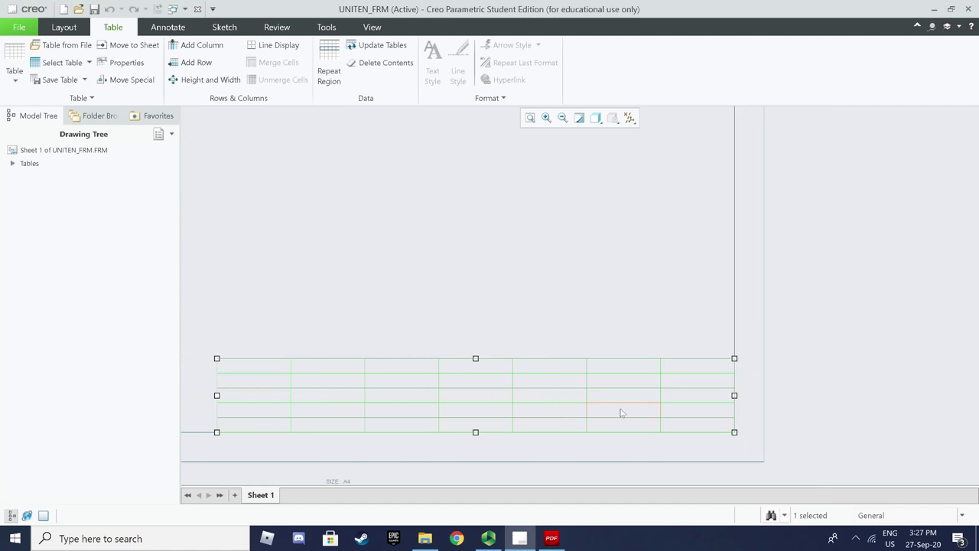
{"action": "left_click", "coordinate": [466, 308]}
{"action": "middle_click_drag", "start_coordinate": [457, 359], "coordinate": [624, 349]}
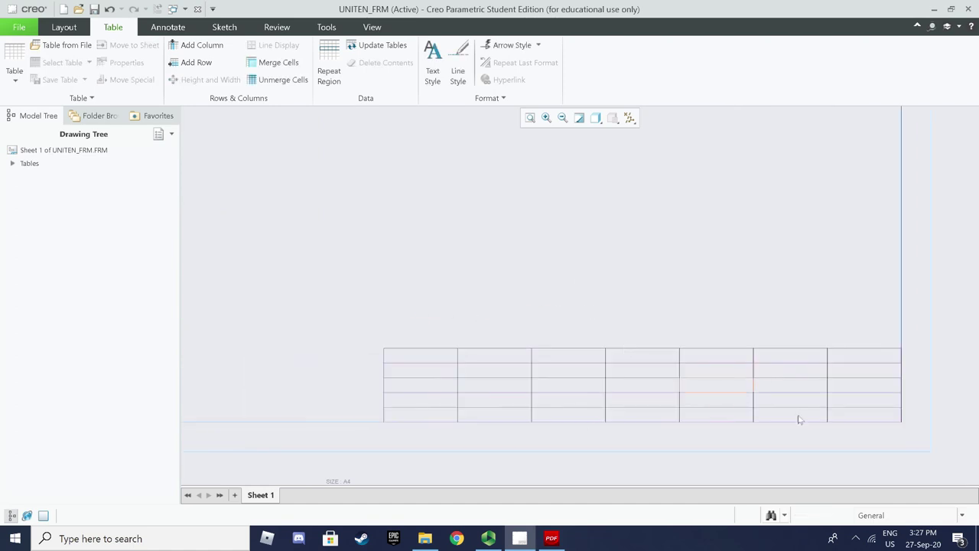
{"action": "left_click", "coordinate": [551, 537]}
{"action": "scroll", "coordinate": [625, 420], "scroll_direction": "down", "scroll_amount": 5}
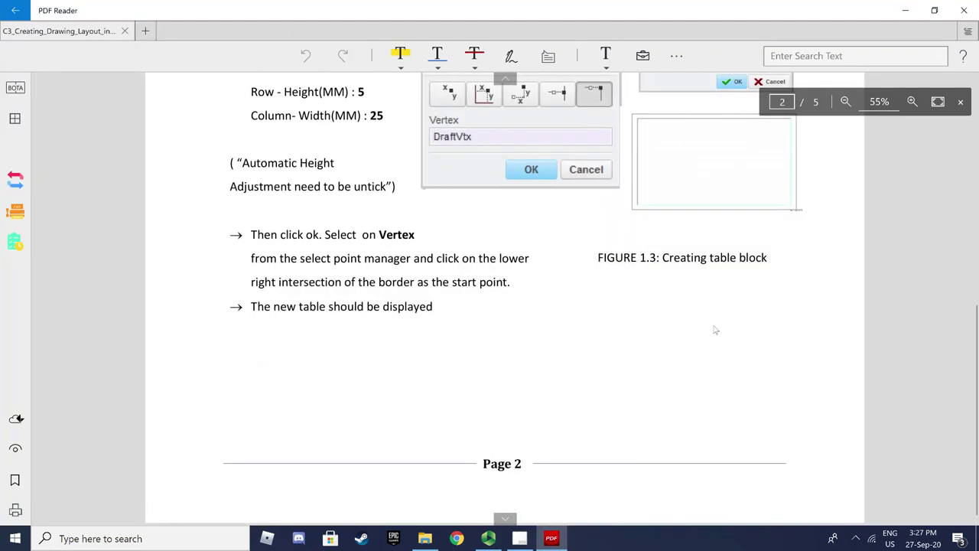
Read the tutorial's page 3 on merging cells and title-block text, then return to Creo
{"action": "left_click", "coordinate": [504, 518]}
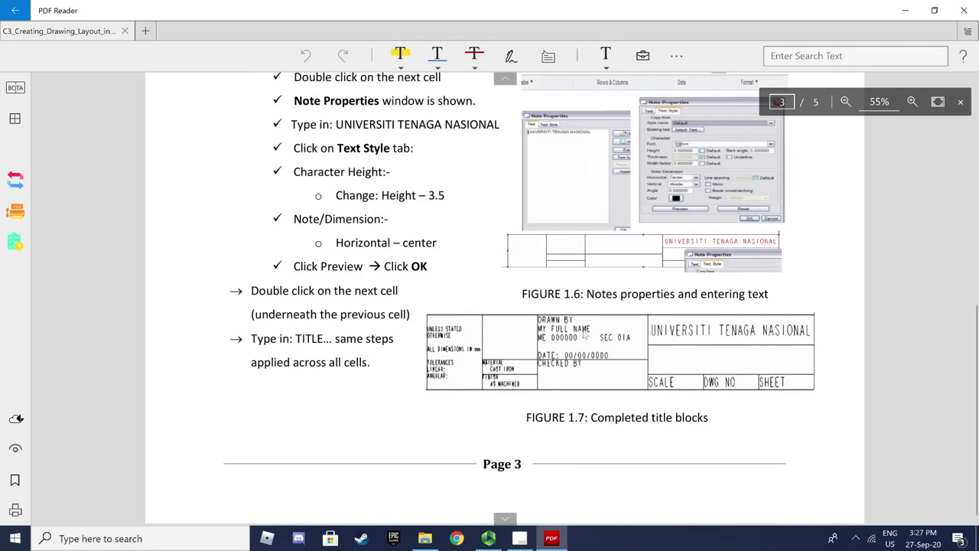
{"action": "scroll", "coordinate": [580, 334], "scroll_direction": "up", "scroll_amount": 9}
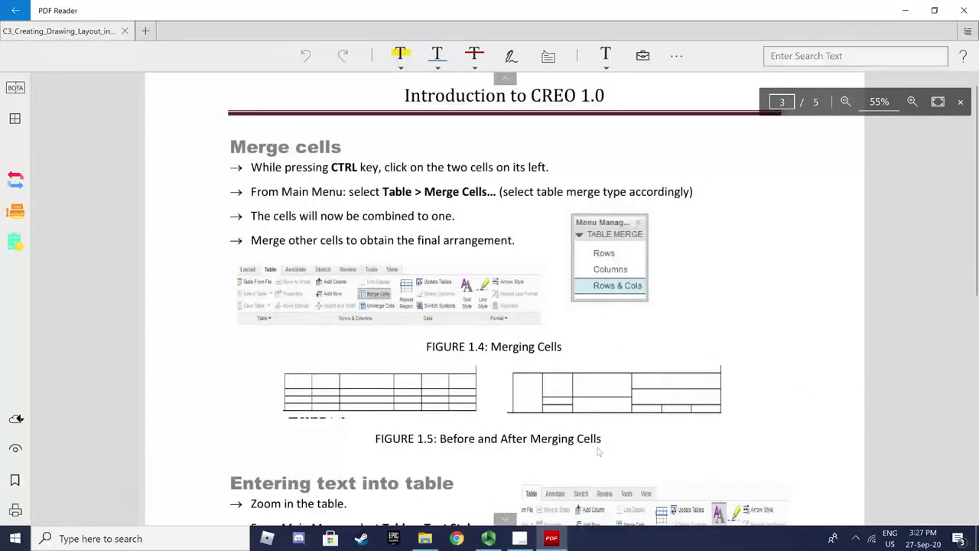
{"action": "scroll", "coordinate": [624, 499], "scroll_direction": "down", "scroll_amount": 9}
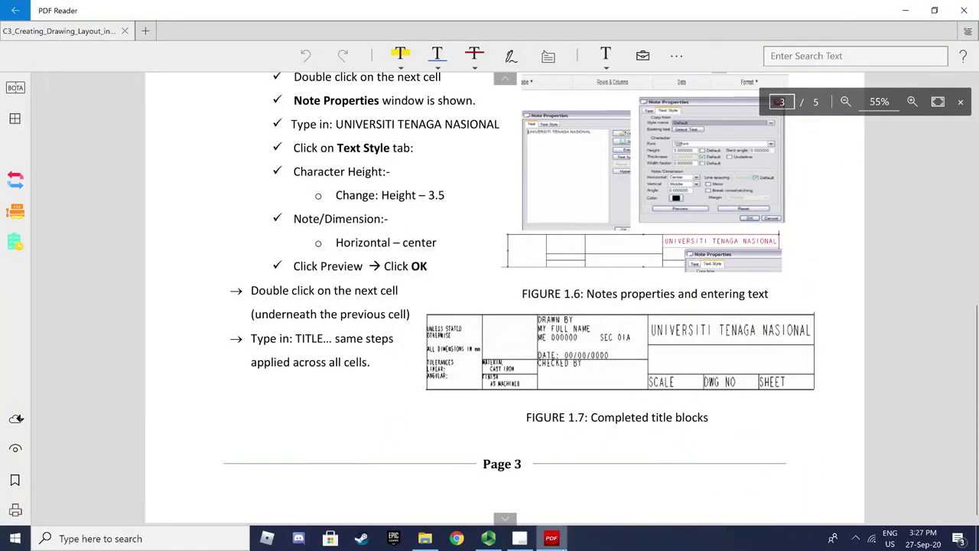
{"action": "left_click", "coordinate": [519, 537]}
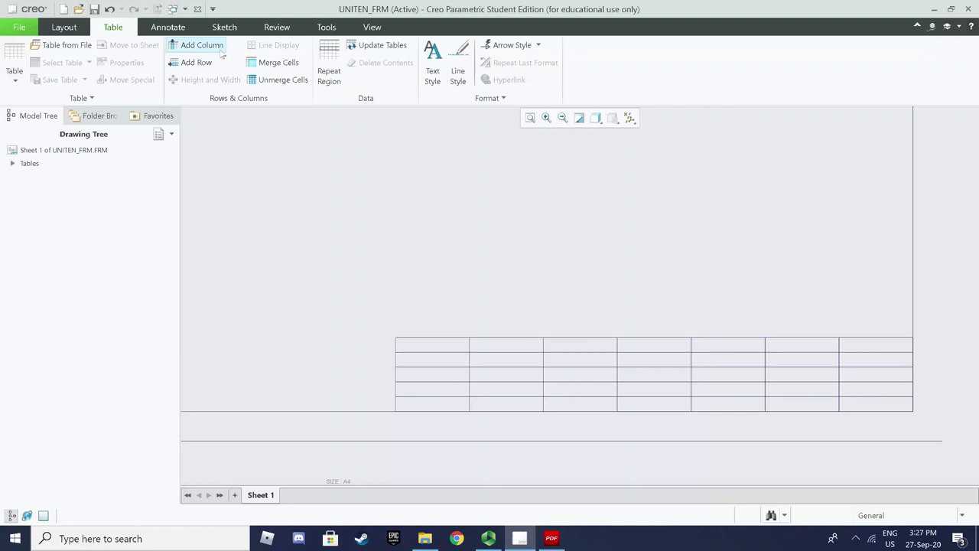
Merge the title-block table's first column into one full-height cell
{"action": "left_click", "coordinate": [276, 64]}
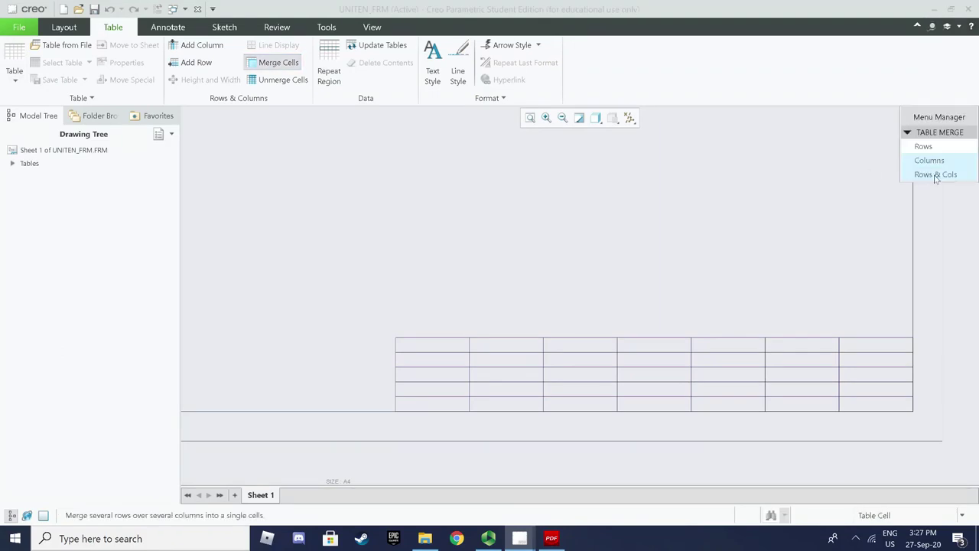
{"action": "left_click", "coordinate": [935, 176]}
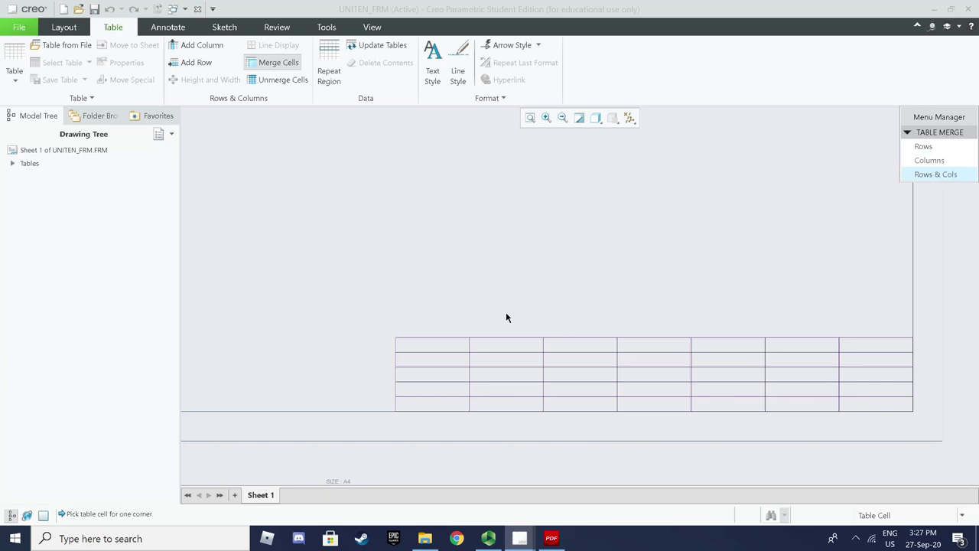
{"action": "left_click", "coordinate": [441, 358]}
{"action": "left_click", "coordinate": [438, 358]}
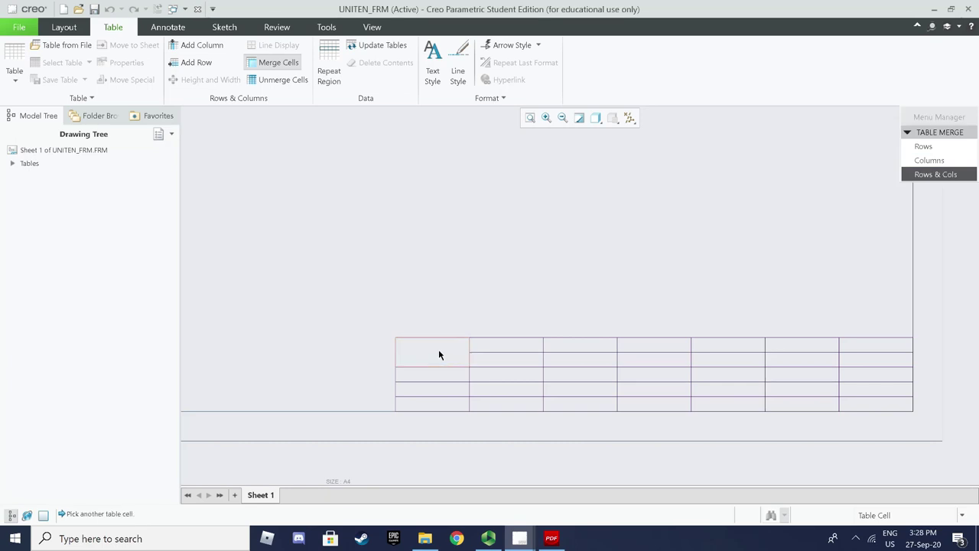
{"action": "left_click", "coordinate": [438, 375]}
{"action": "left_click", "coordinate": [438, 391]}
{"action": "left_click", "coordinate": [437, 368]}
{"action": "left_click", "coordinate": [436, 406]}
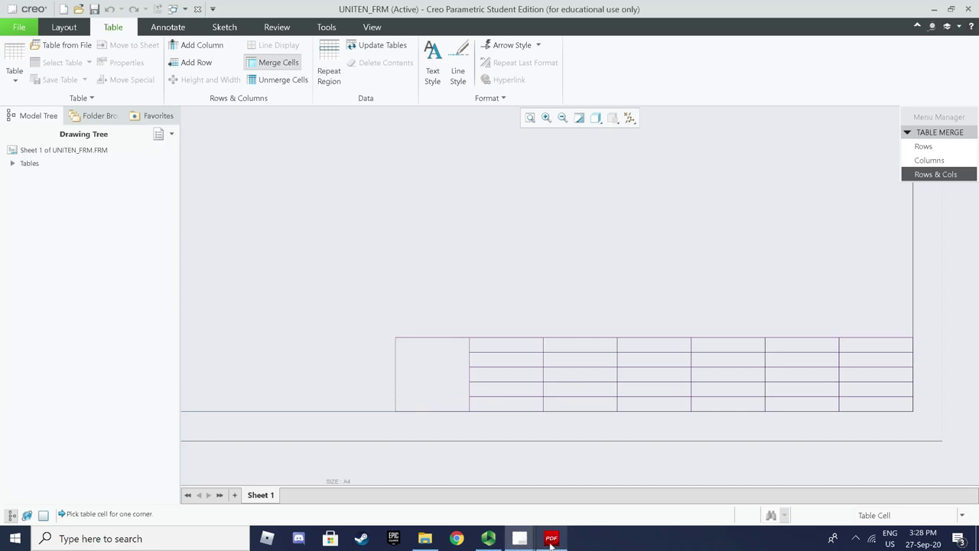
Merge the top three cells of column two and the top cells across columns three and four
{"action": "left_click", "coordinate": [551, 539]}
{"action": "left_click", "coordinate": [550, 538]}
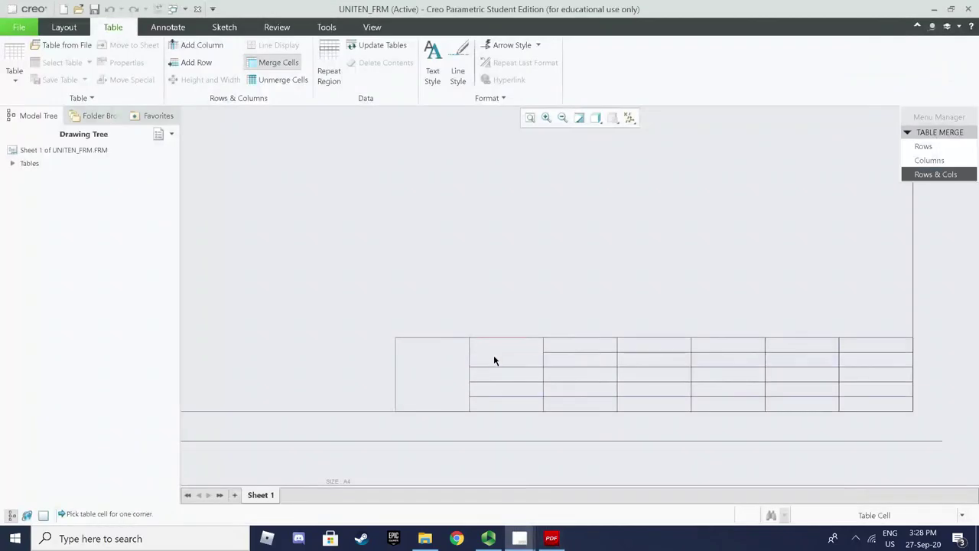
{"action": "left_click", "coordinate": [495, 375]}
{"action": "left_click", "coordinate": [550, 539]}
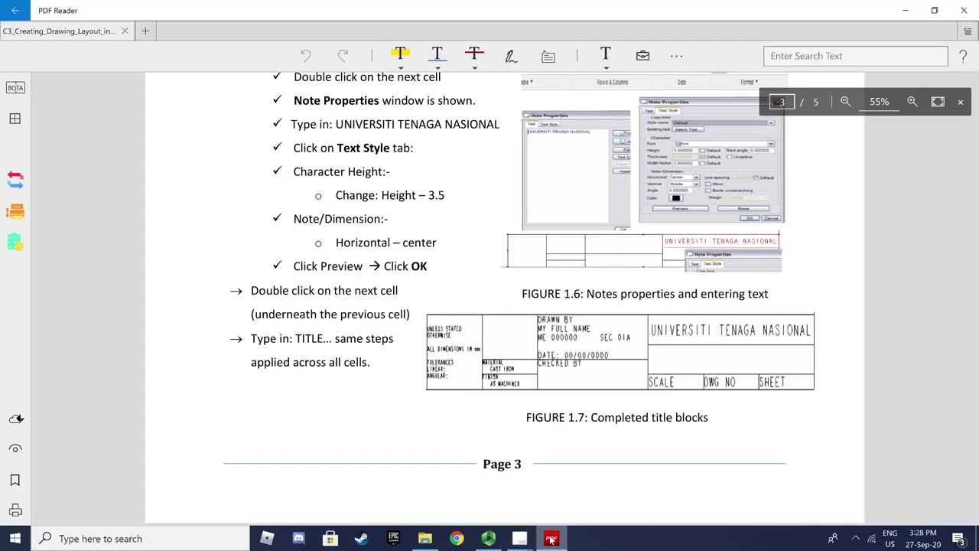
{"action": "left_click", "coordinate": [551, 539]}
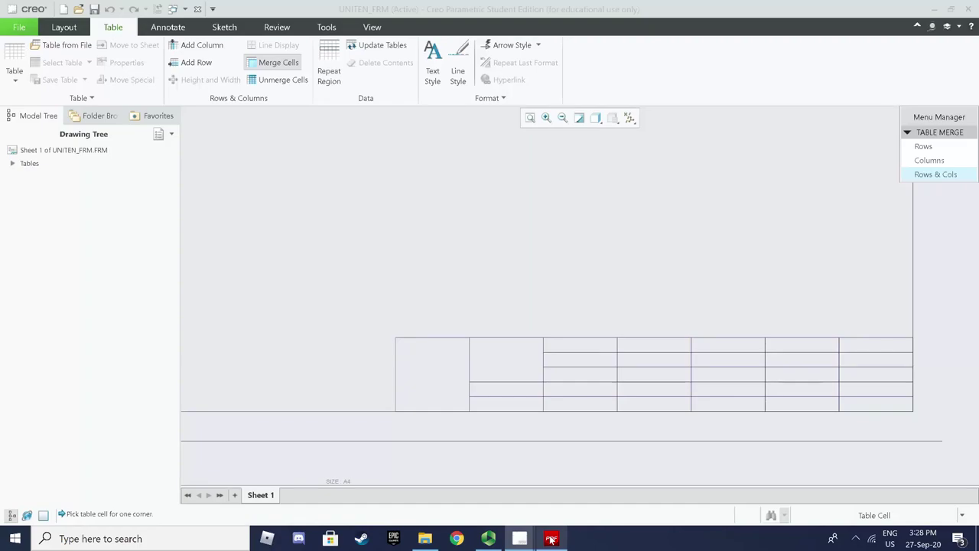
{"action": "left_click", "coordinate": [610, 346]}
{"action": "left_click", "coordinate": [631, 356]}
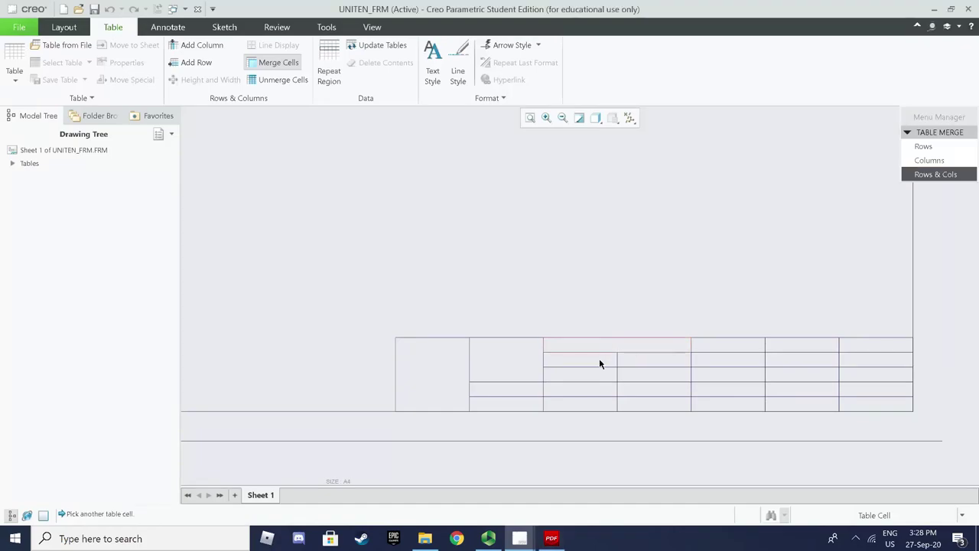
Merge the upper rows of columns three and four
{"action": "left_click", "coordinate": [551, 538]}
{"action": "left_click", "coordinate": [551, 539]}
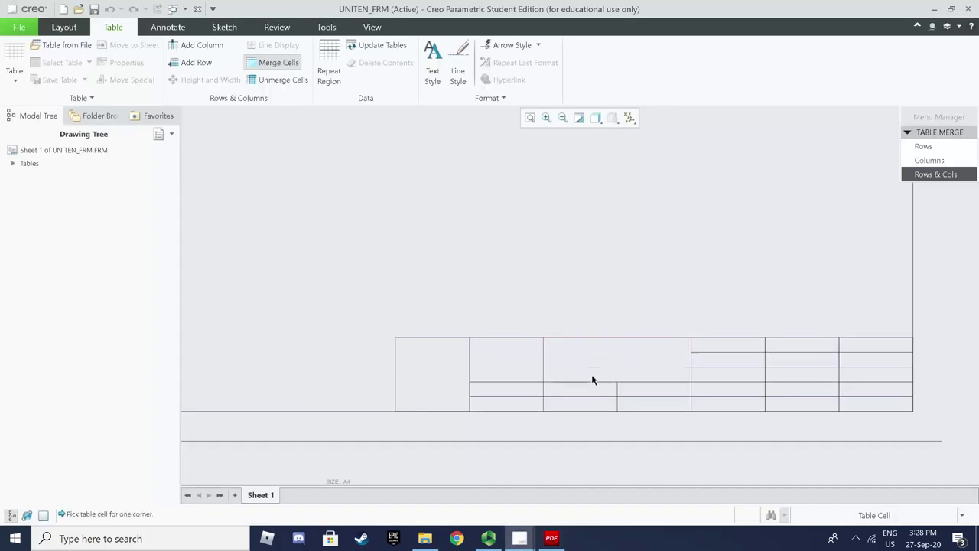
{"action": "left_click", "coordinate": [593, 395]}
{"action": "left_click", "coordinate": [636, 396]}
{"action": "left_click", "coordinate": [606, 395]}
{"action": "left_click", "coordinate": [604, 404]}
Merge the top two rows across the last three columns into one block
{"action": "middle_click_drag", "start_coordinate": [697, 425], "coordinate": [421, 415]}
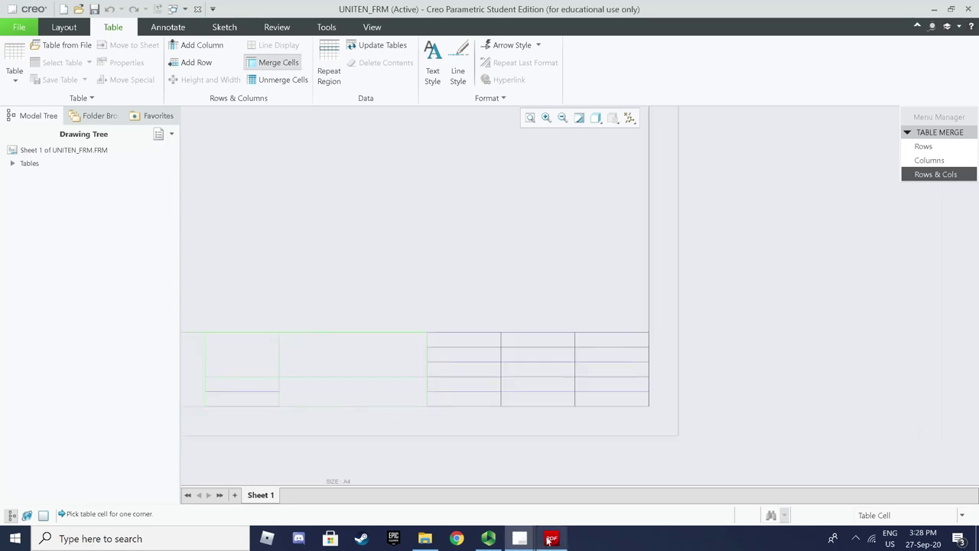
{"action": "left_click", "coordinate": [550, 537]}
{"action": "left_click", "coordinate": [520, 537]}
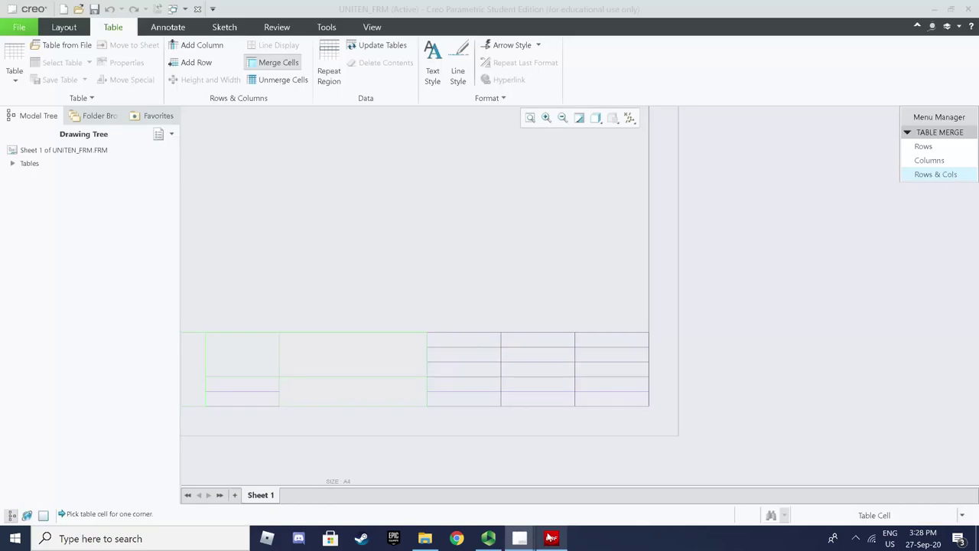
{"action": "left_click", "coordinate": [444, 337]}
{"action": "left_click", "coordinate": [520, 341]}
{"action": "left_click", "coordinate": [596, 345]}
{"action": "left_click", "coordinate": [533, 351]}
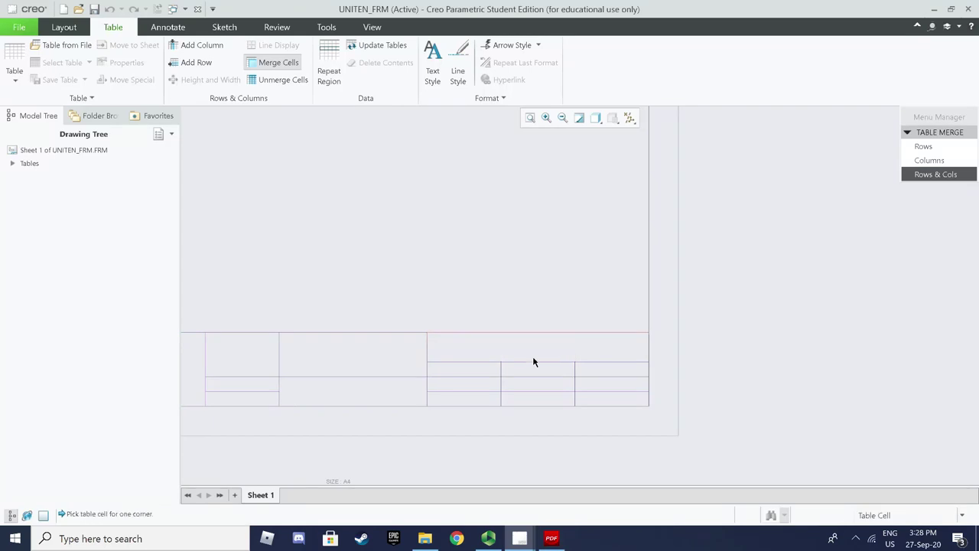
Merge the middle rows across the right three columns
{"action": "left_click", "coordinate": [471, 366]}
{"action": "left_click", "coordinate": [538, 374]}
{"action": "left_click", "coordinate": [585, 374]}
{"action": "left_click", "coordinate": [572, 375]}
{"action": "left_click", "coordinate": [543, 384]}
{"action": "middle_click_drag", "start_coordinate": [441, 282], "coordinate": [624, 281]}
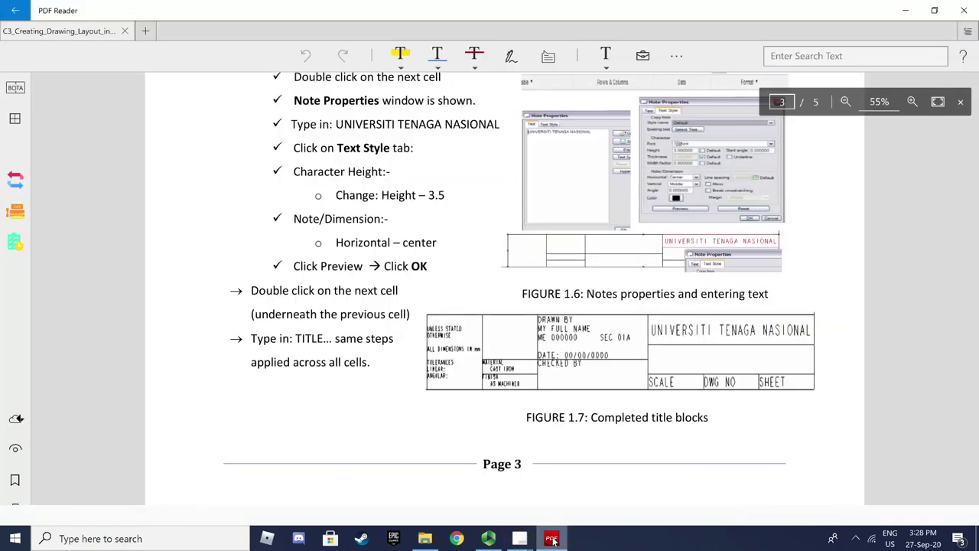
Review tutorial pages 2 and 3 on entering text into the table, then return to the drawing
{"action": "left_click", "coordinate": [552, 539]}
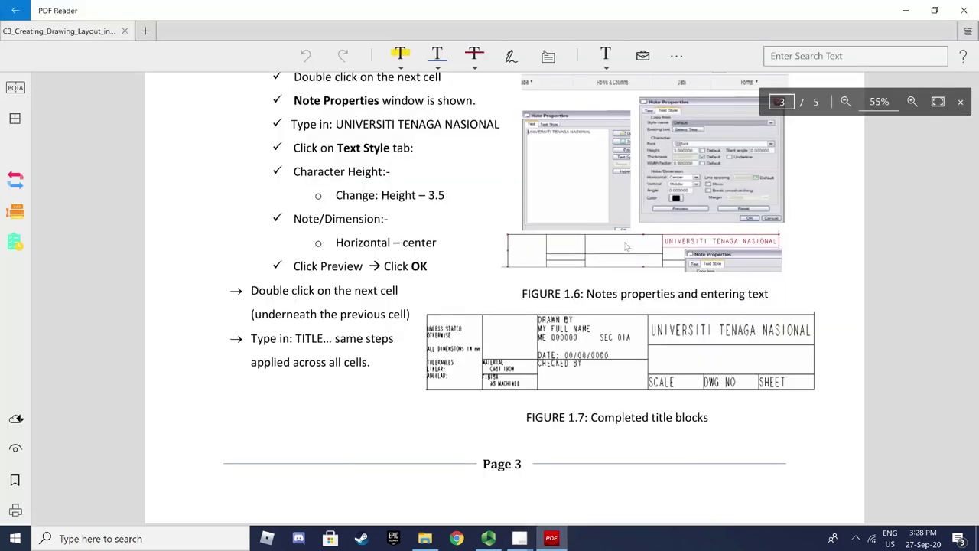
{"action": "scroll", "coordinate": [597, 239], "scroll_direction": "up", "scroll_amount": 10}
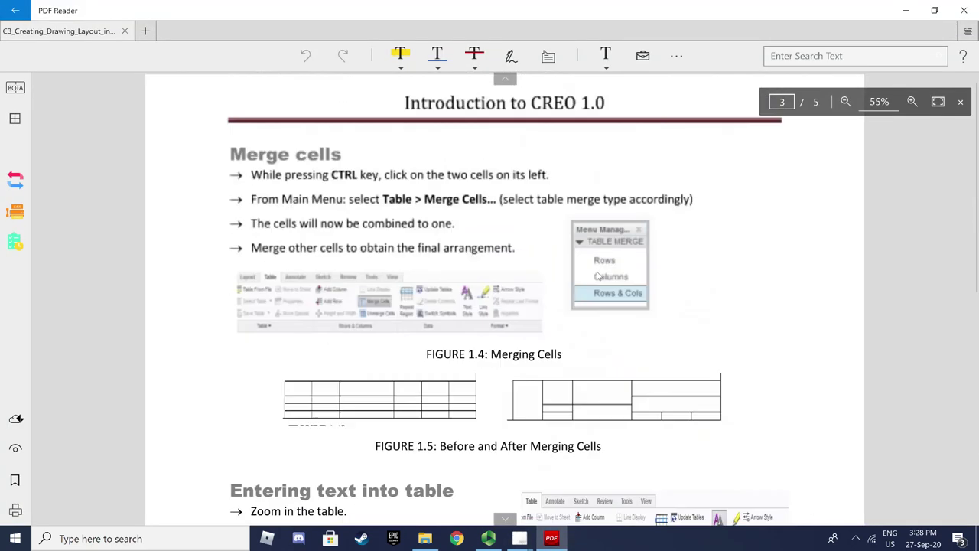
{"action": "left_click", "coordinate": [504, 79]}
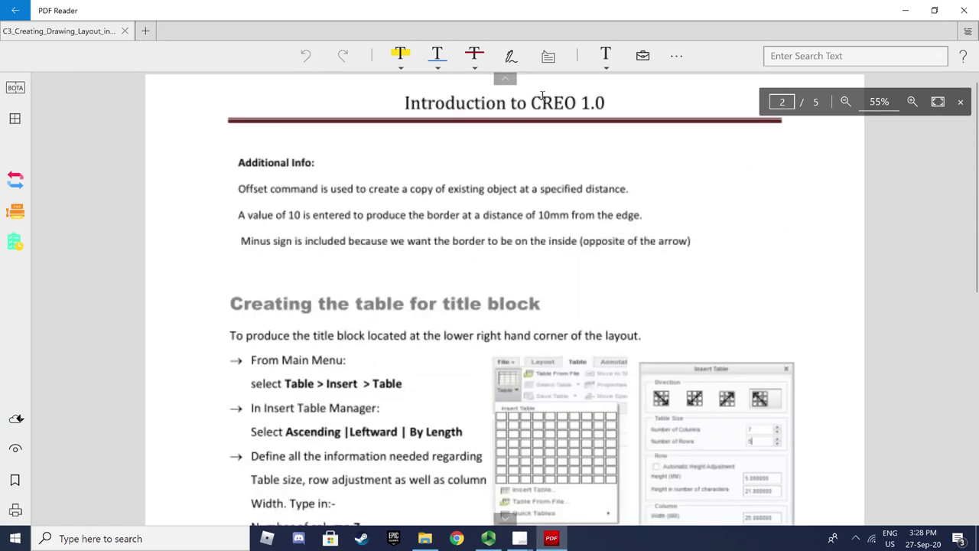
{"action": "scroll", "coordinate": [665, 351], "scroll_direction": "down", "scroll_amount": 7}
{"action": "scroll", "coordinate": [677, 306], "scroll_direction": "up", "scroll_amount": 3}
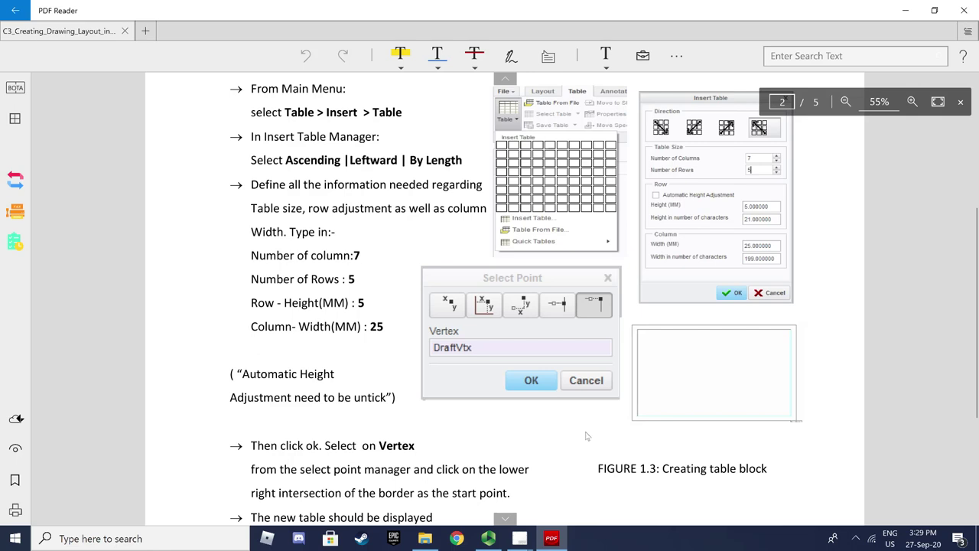
{"action": "left_click", "coordinate": [504, 518]}
{"action": "scroll", "coordinate": [588, 382], "scroll_direction": "down", "scroll_amount": 3}
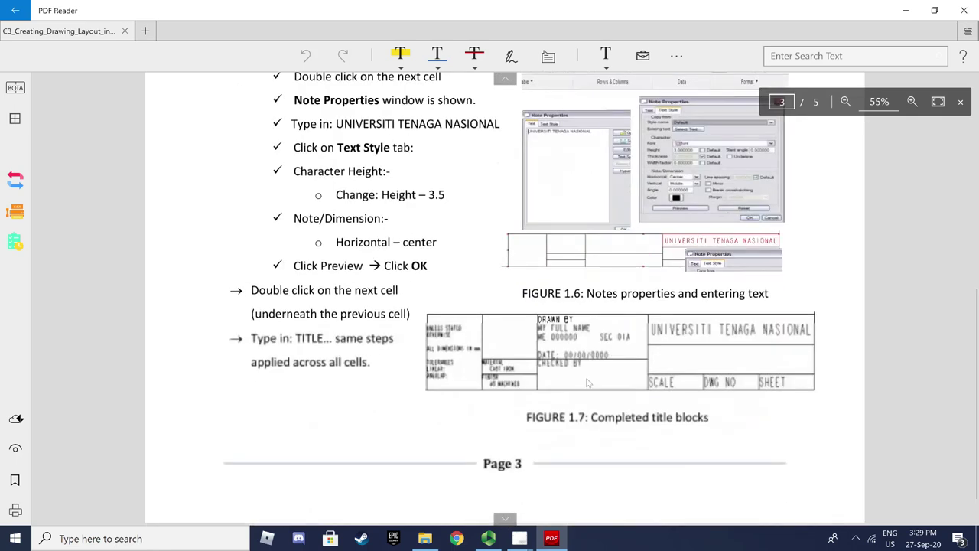
{"action": "scroll", "coordinate": [587, 383], "scroll_direction": "up", "scroll_amount": 1}
{"action": "scroll", "coordinate": [558, 390], "scroll_direction": "down", "scroll_amount": 2}
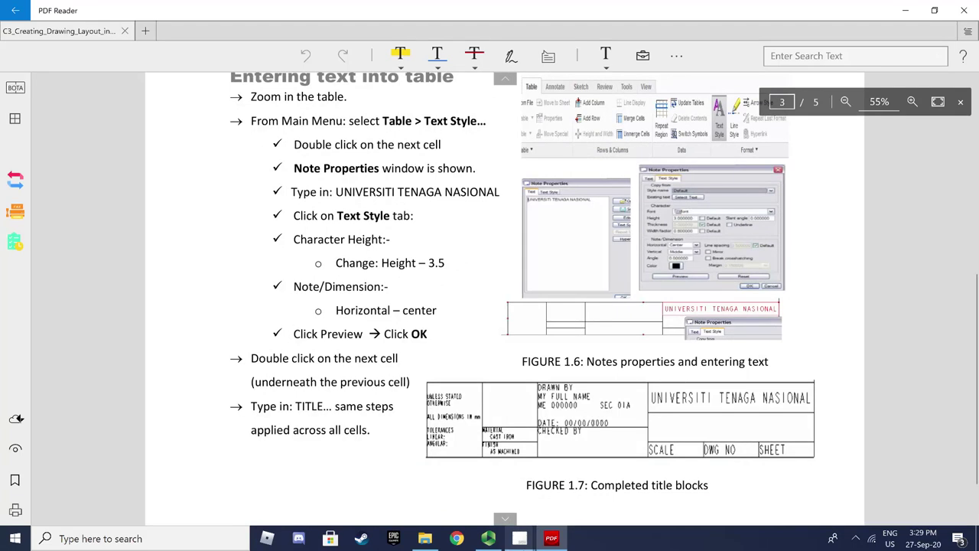
{"action": "left_click", "coordinate": [520, 540]}
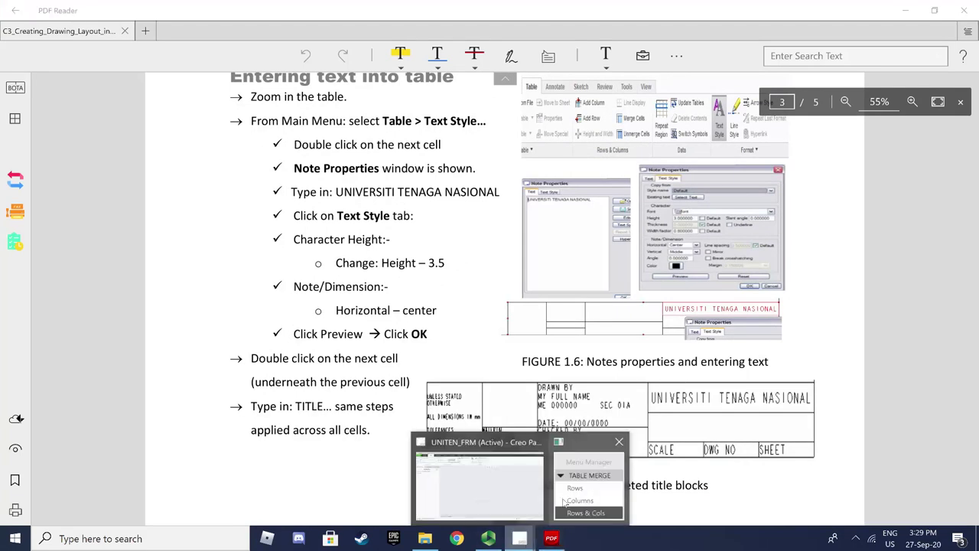
{"action": "left_click", "coordinate": [524, 485]}
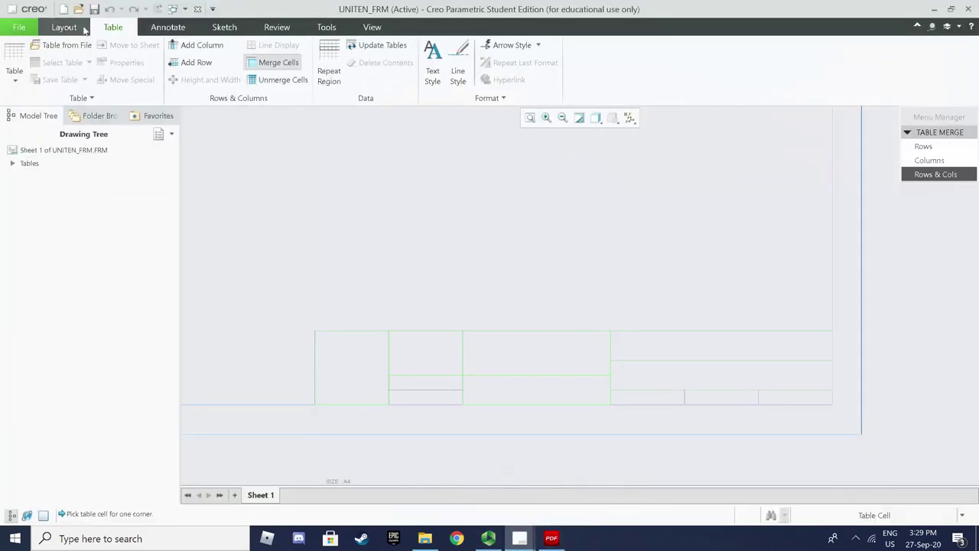
Pick the upper-right title-block cell for Text Style and zoom in on the table
{"action": "left_click", "coordinate": [440, 76]}
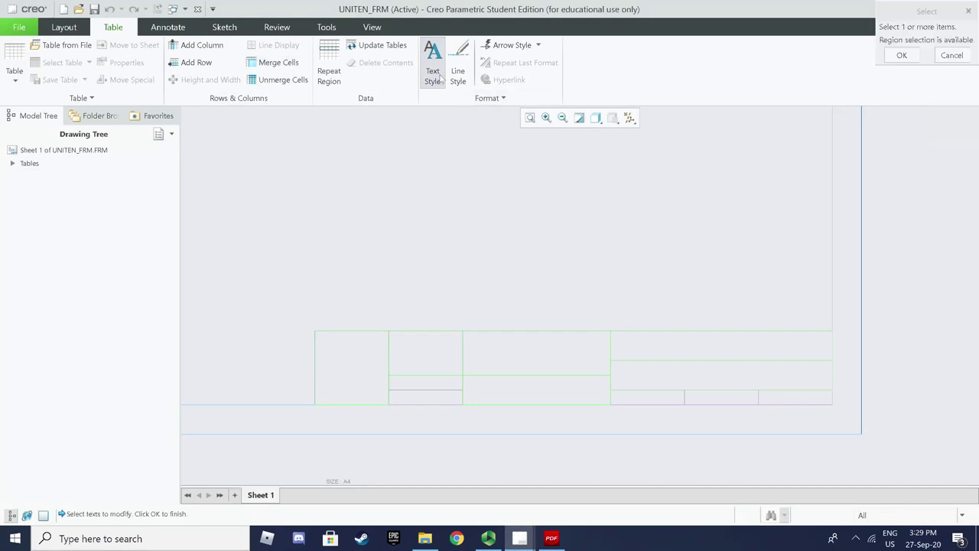
{"action": "left_click", "coordinate": [683, 350]}
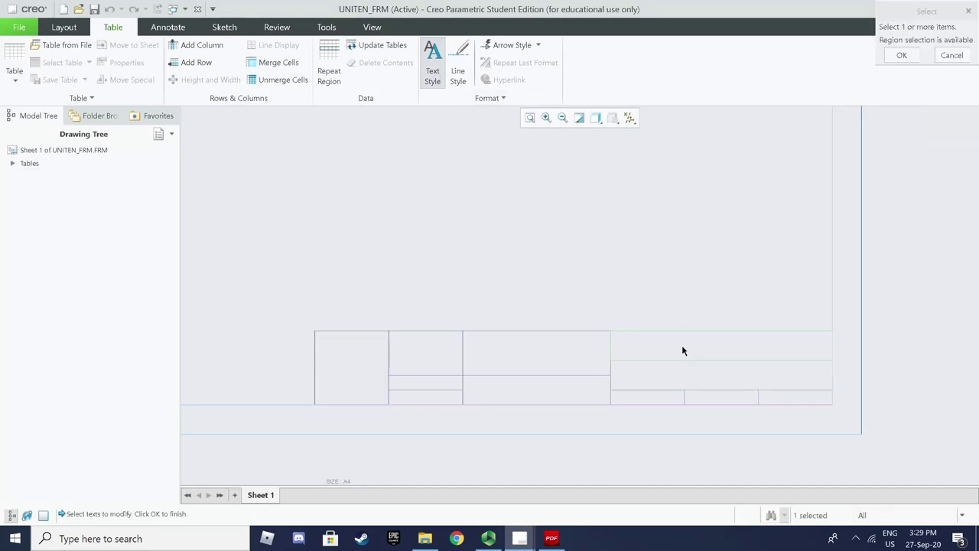
{"action": "left_click", "coordinate": [433, 73]}
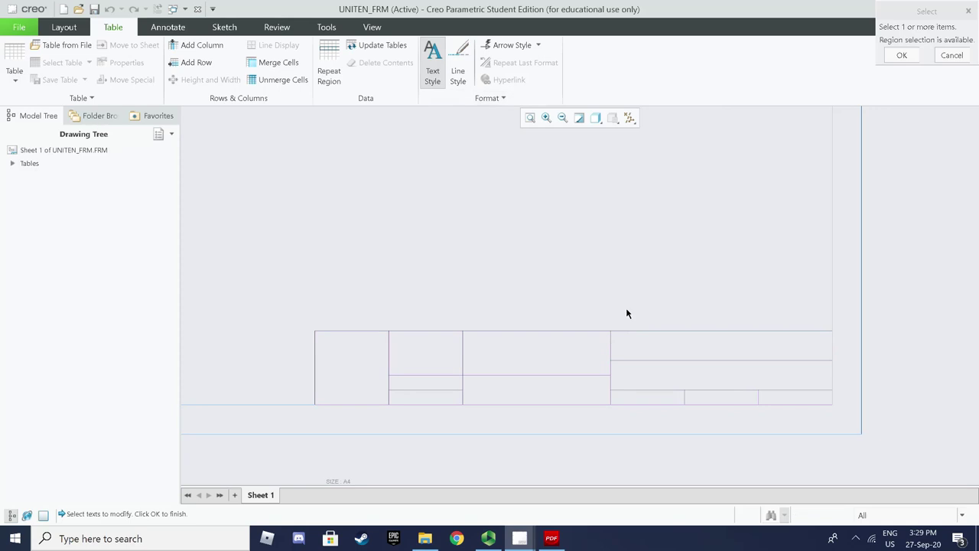
{"action": "left_click", "coordinate": [660, 352]}
{"action": "left_click", "coordinate": [903, 55]}
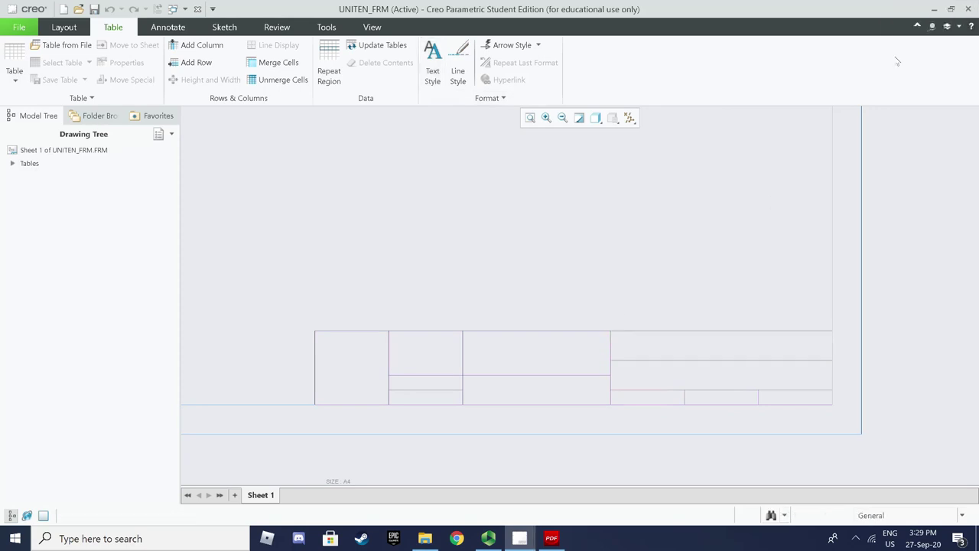
{"action": "left_click", "coordinate": [433, 68]}
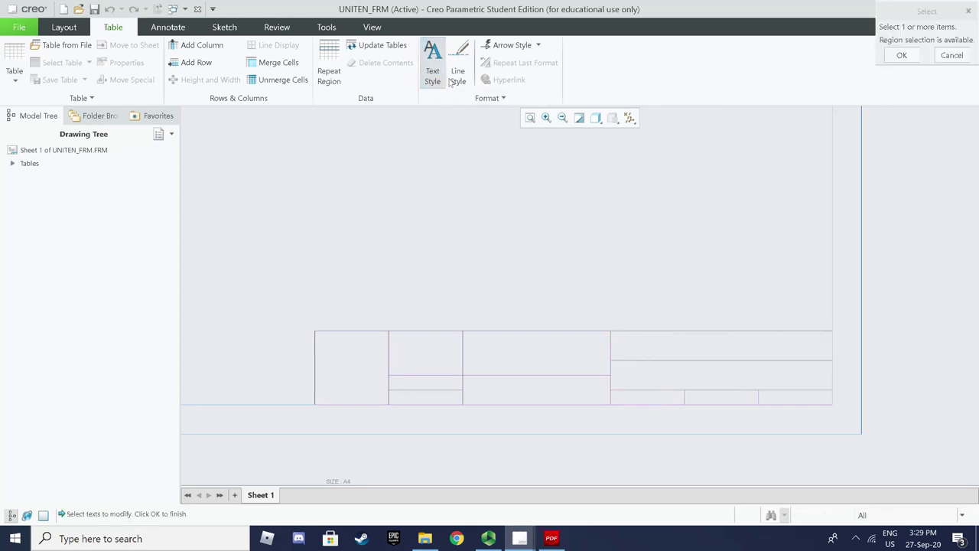
{"action": "left_click", "coordinate": [673, 359]}
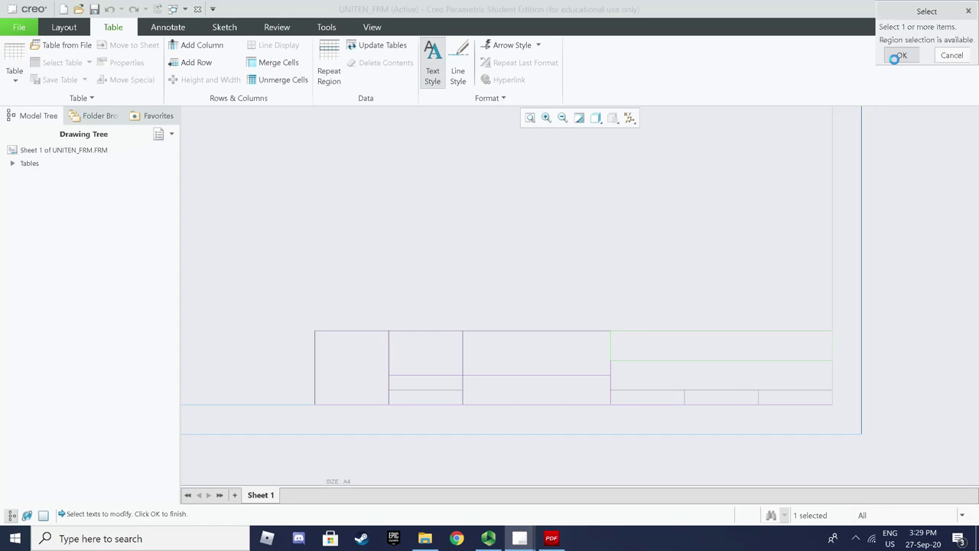
{"action": "left_click", "coordinate": [901, 55]}
{"action": "scroll", "coordinate": [778, 320], "scroll_direction": "up", "scroll_amount": 3}
Select the empty top-right cell and set its text height to 3
{"action": "middle_click_drag", "start_coordinate": [776, 332], "coordinate": [721, 299]}
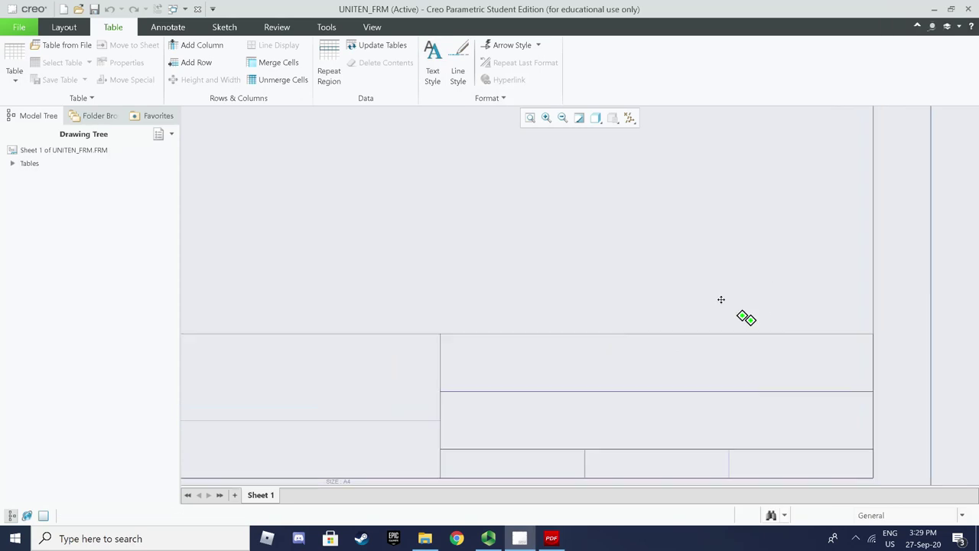
{"action": "double_click", "coordinate": [584, 323]}
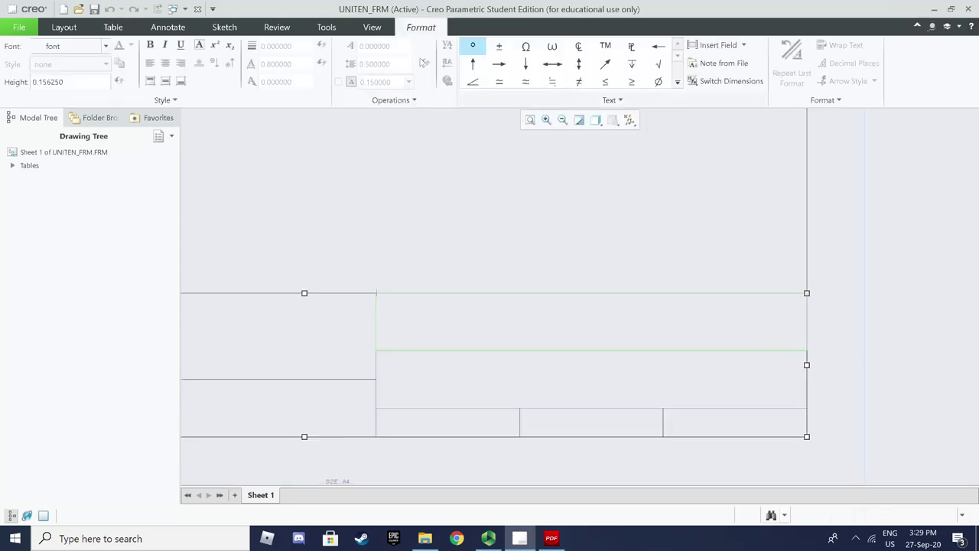
{"action": "left_click", "coordinate": [121, 29]}
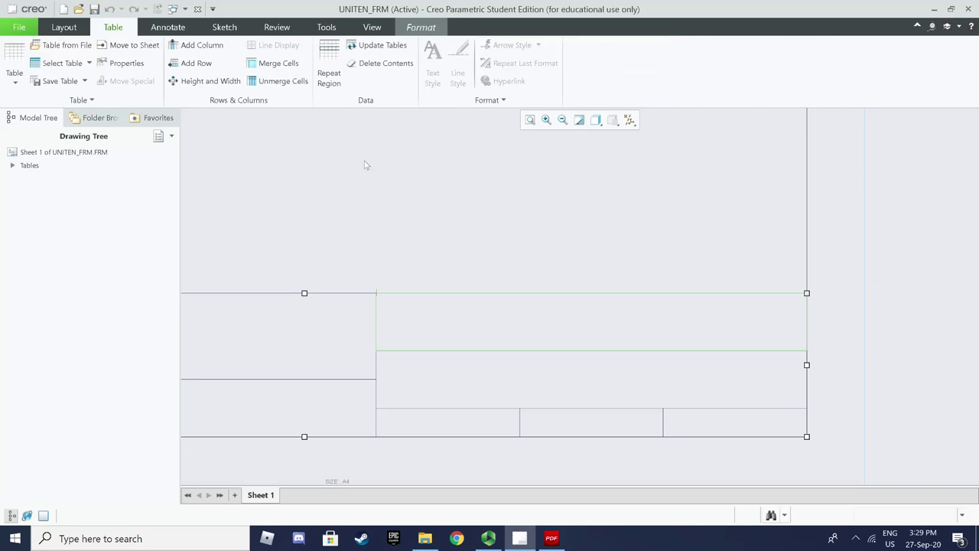
{"action": "left_click", "coordinate": [451, 333]}
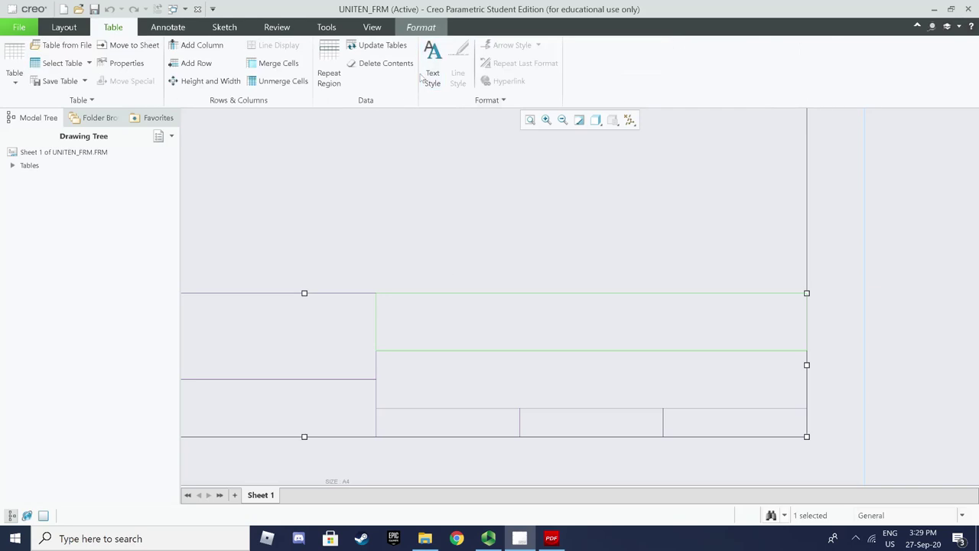
{"action": "left_click", "coordinate": [431, 71]}
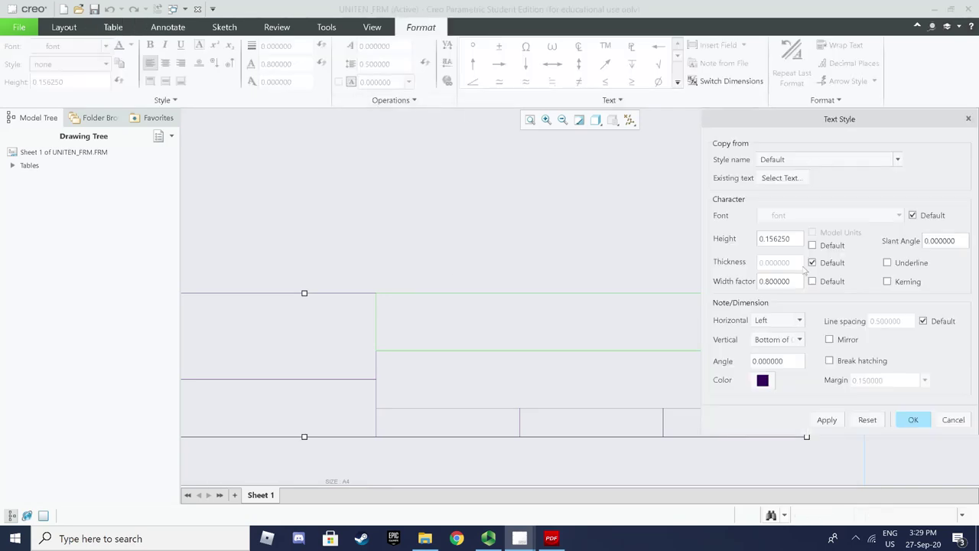
{"action": "left_click_drag", "start_coordinate": [793, 240], "coordinate": [753, 236]}
{"action": "type", "text": "3"}
Centre its text horizontally and vertically, then enter UNIVERSITI TENAGA NASIONAL
{"action": "left_click", "coordinate": [799, 321]}
{"action": "left_click", "coordinate": [795, 344]}
{"action": "left_click", "coordinate": [800, 339]}
{"action": "left_click", "coordinate": [774, 364]}
{"action": "left_click", "coordinate": [826, 420]}
{"action": "left_click", "coordinate": [913, 419]}
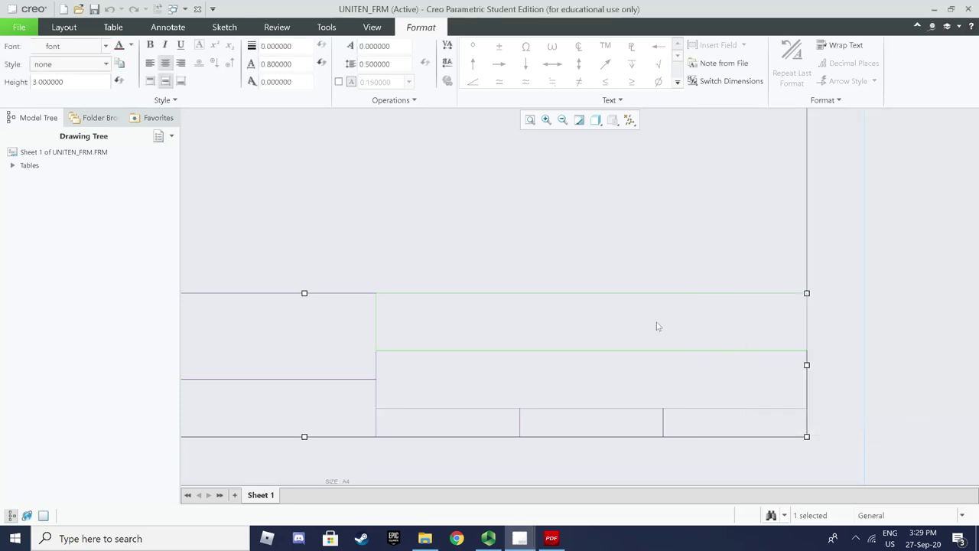
{"action": "double_click", "coordinate": [618, 321]}
{"action": "type", "text": "UNI"}
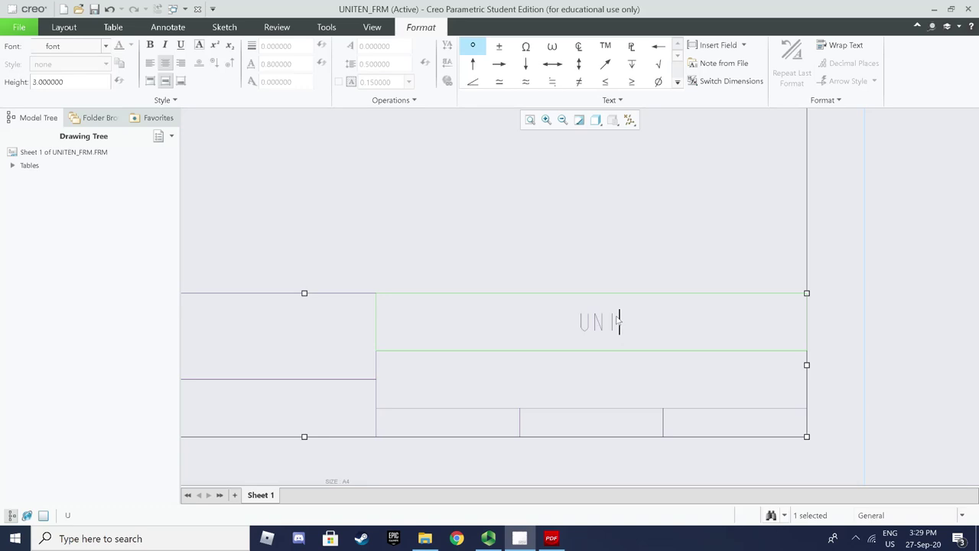
{"action": "type", "text": "VERSIT"}
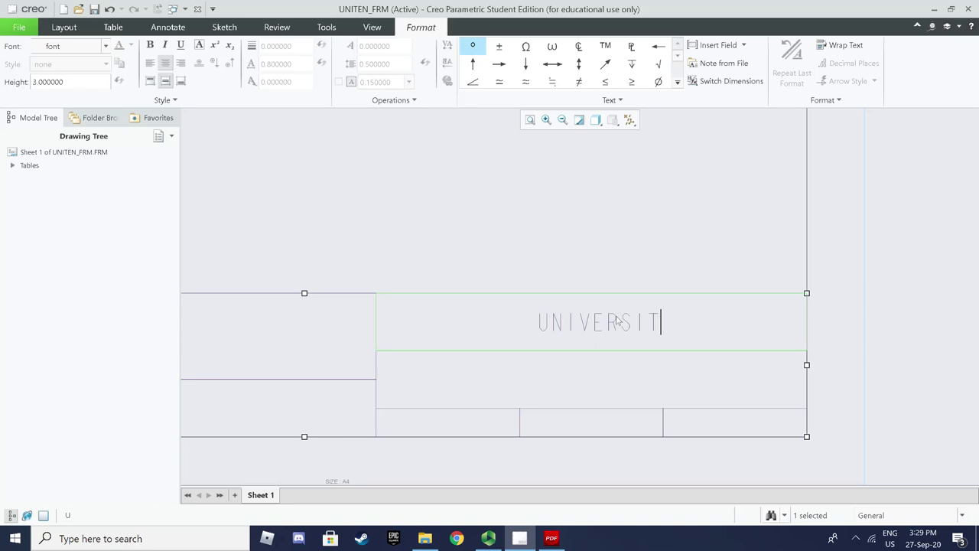
{"action": "type", "text": "I TENAGA"}
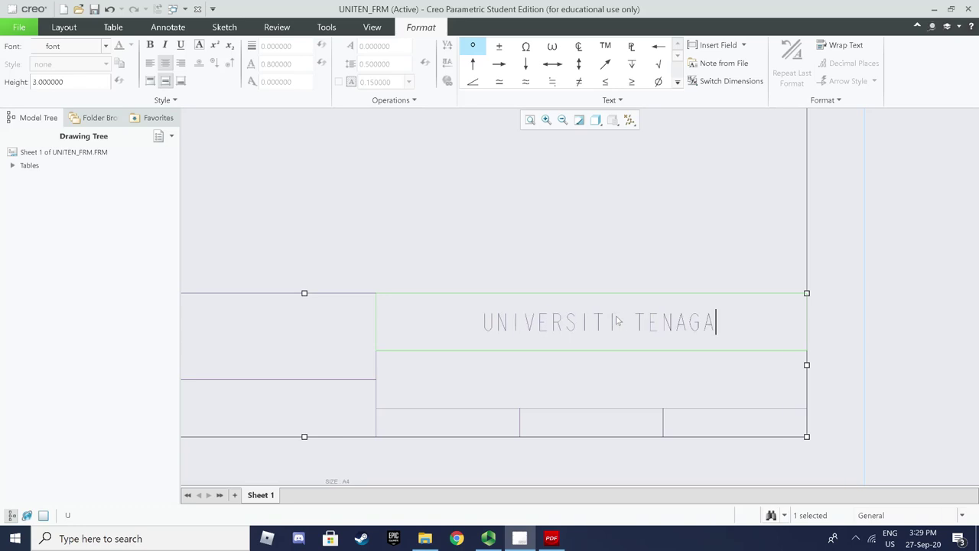
{"action": "type", "text": " NASIONAL"}
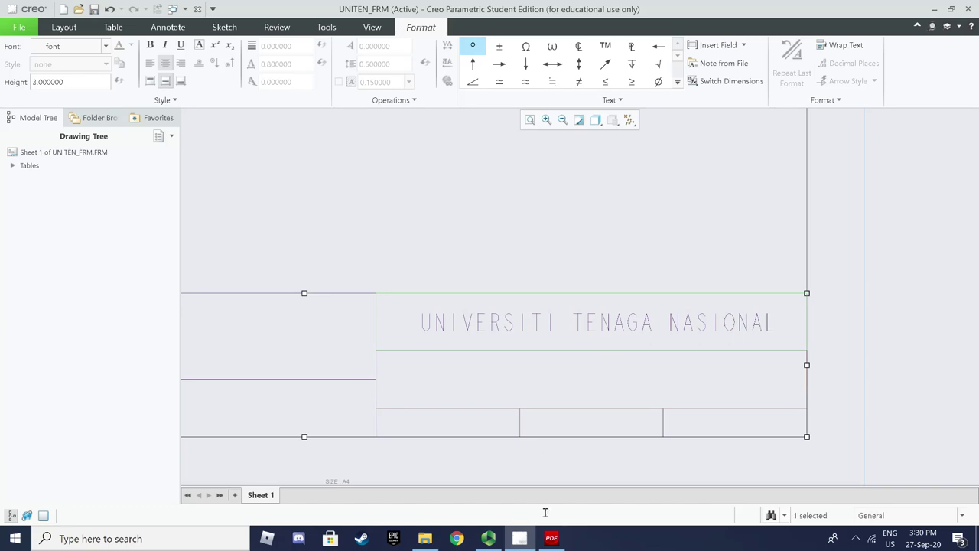
Consult tutorial page 4 and Figure 1.8 on the &model_name field
{"action": "left_click", "coordinate": [550, 538]}
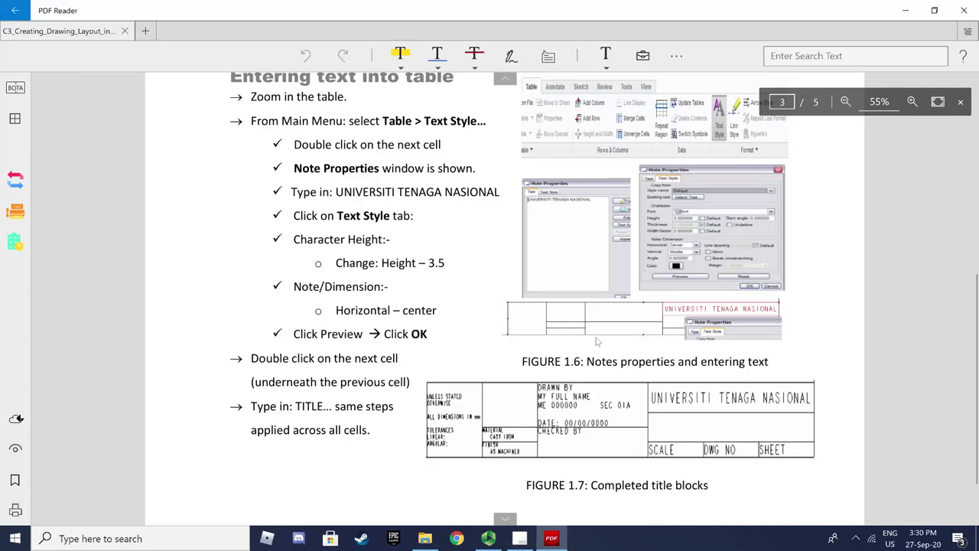
{"action": "scroll", "coordinate": [599, 344], "scroll_direction": "down", "scroll_amount": 1}
{"action": "left_click", "coordinate": [505, 518]}
{"action": "scroll", "coordinate": [438, 306], "scroll_direction": "up", "scroll_amount": 5}
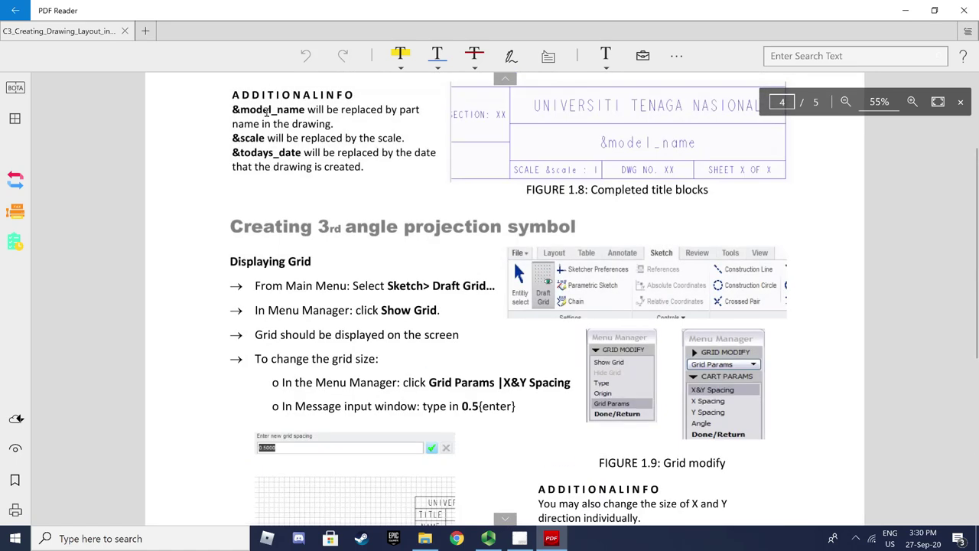
{"action": "scroll", "coordinate": [266, 111], "scroll_direction": "up", "scroll_amount": 3}
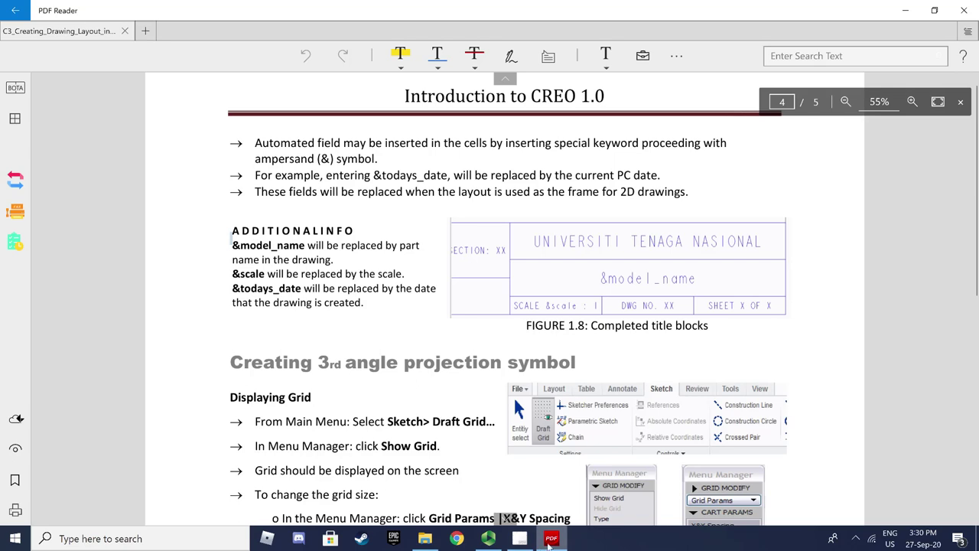
Finish the university name and select the cell beneath it for text styling
{"action": "mouse_move", "coordinate": [552, 539]}
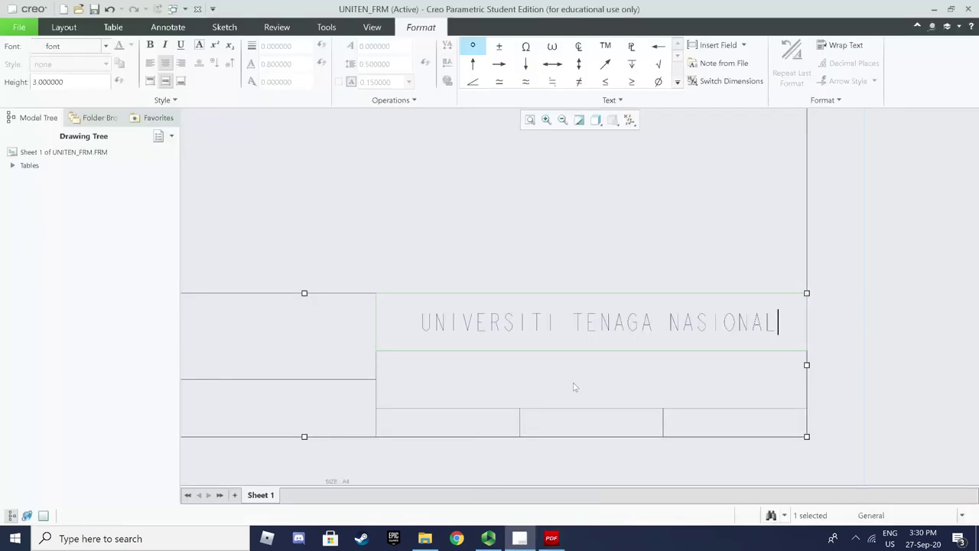
{"action": "left_click", "coordinate": [575, 387]}
{"action": "left_click", "coordinate": [538, 360]}
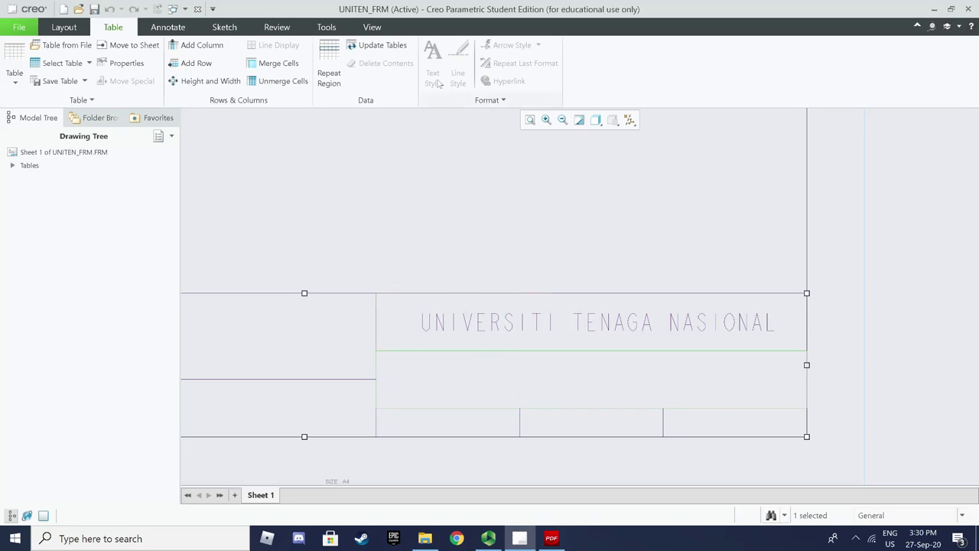
{"action": "left_click", "coordinate": [465, 386]}
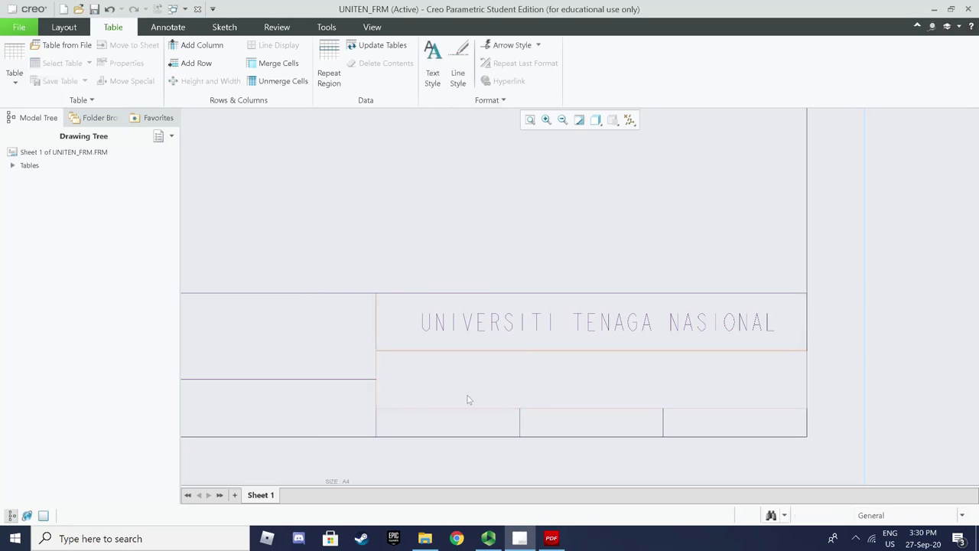
{"action": "left_click", "coordinate": [436, 76]}
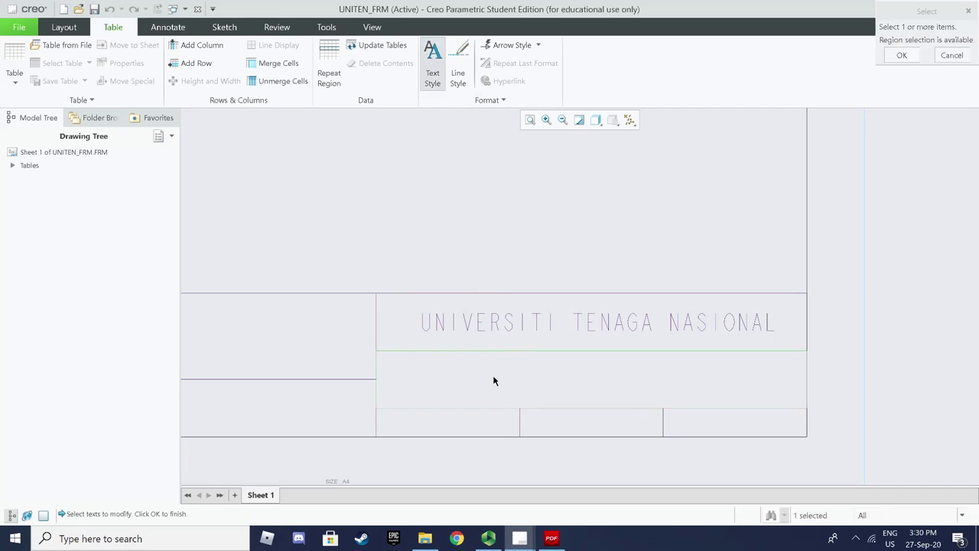
{"action": "left_click", "coordinate": [902, 56]}
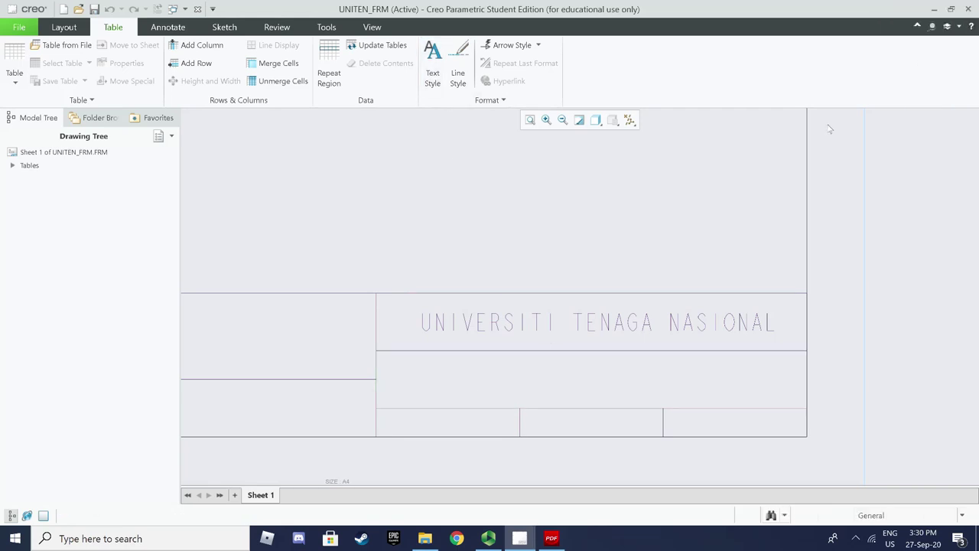
{"action": "left_click", "coordinate": [536, 371]}
{"action": "left_click", "coordinate": [537, 371]}
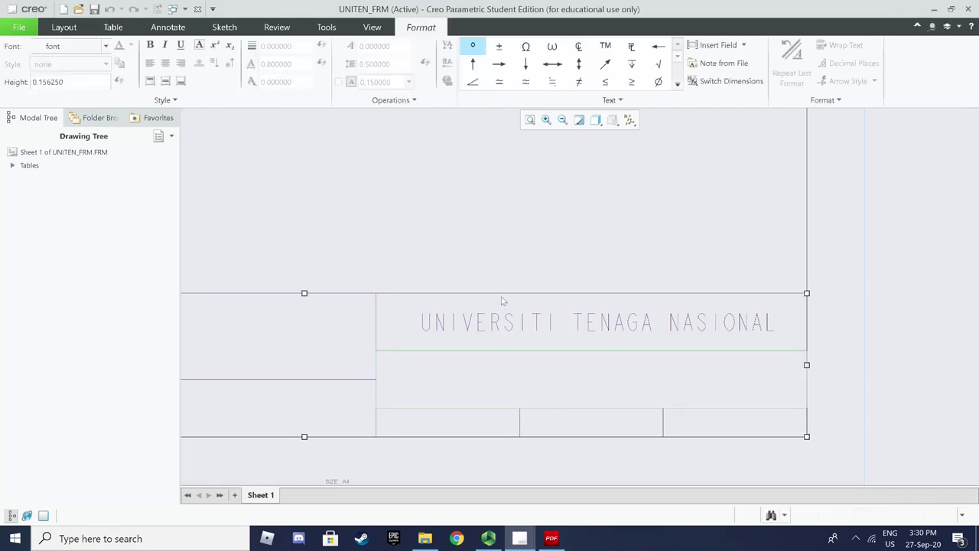
{"action": "left_click", "coordinate": [113, 27]}
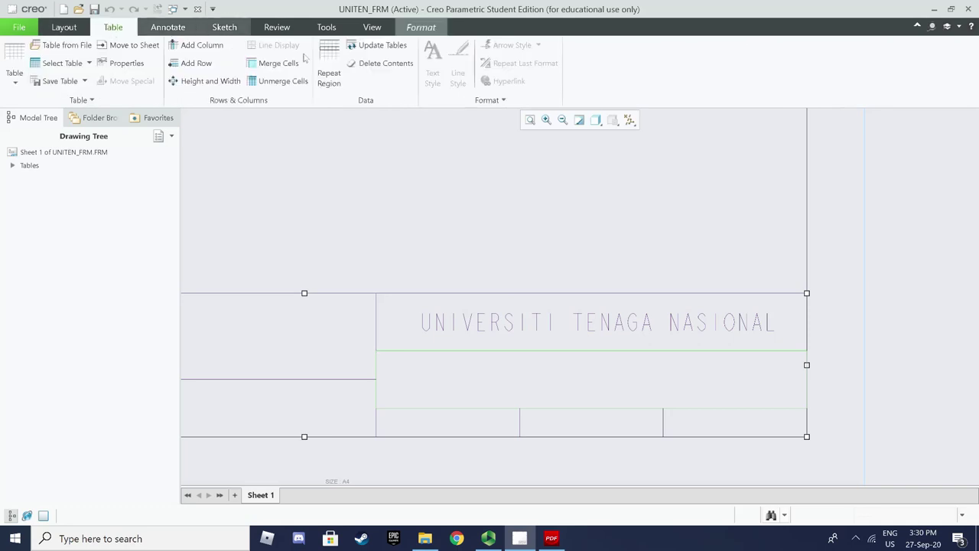
{"action": "left_click", "coordinate": [429, 80]}
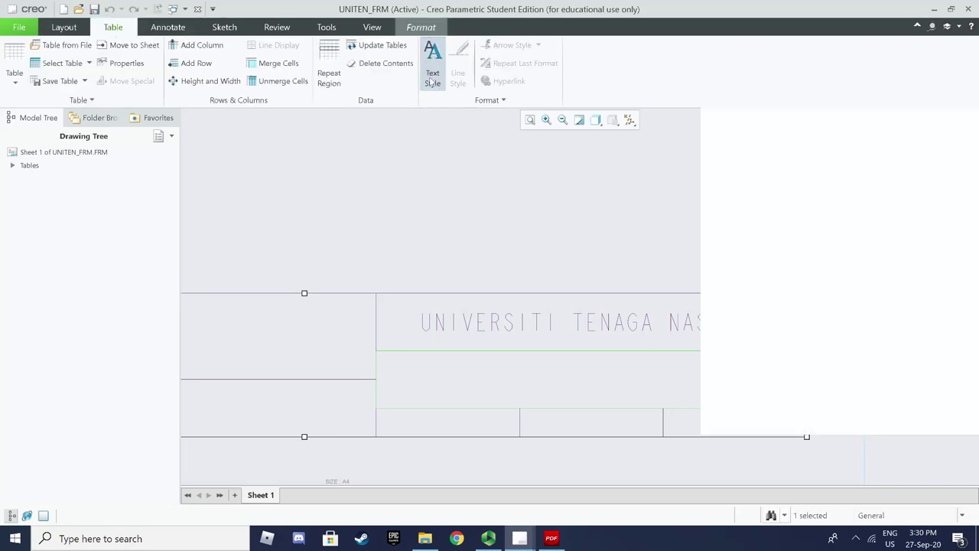
Give that cell text height 3, centred horizontally and vertically
{"action": "left_click_drag", "start_coordinate": [794, 238], "coordinate": [761, 239]}
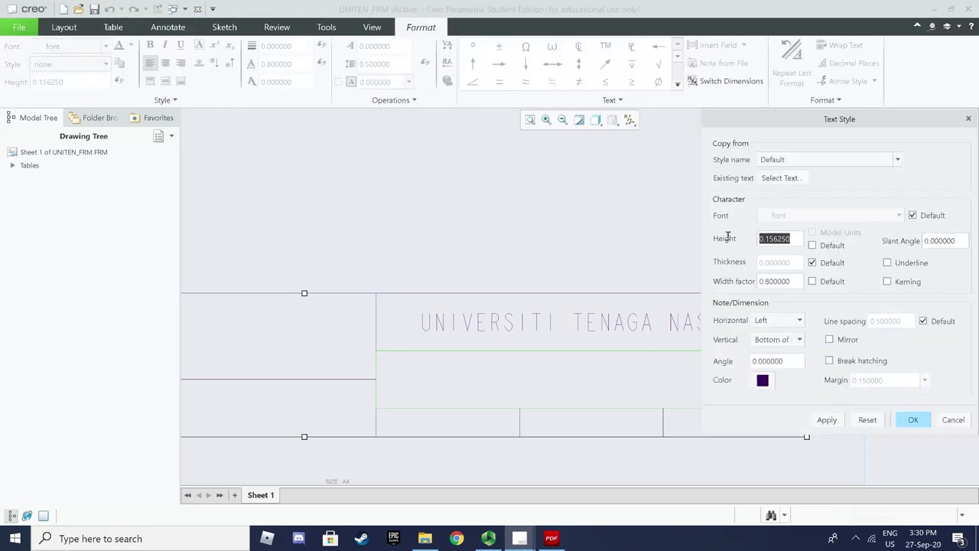
{"action": "type", "text": "3"}
{"action": "left_click", "coordinate": [799, 320]}
{"action": "left_click", "coordinate": [780, 343]}
{"action": "left_click", "coordinate": [799, 340]}
{"action": "left_click", "coordinate": [794, 363]}
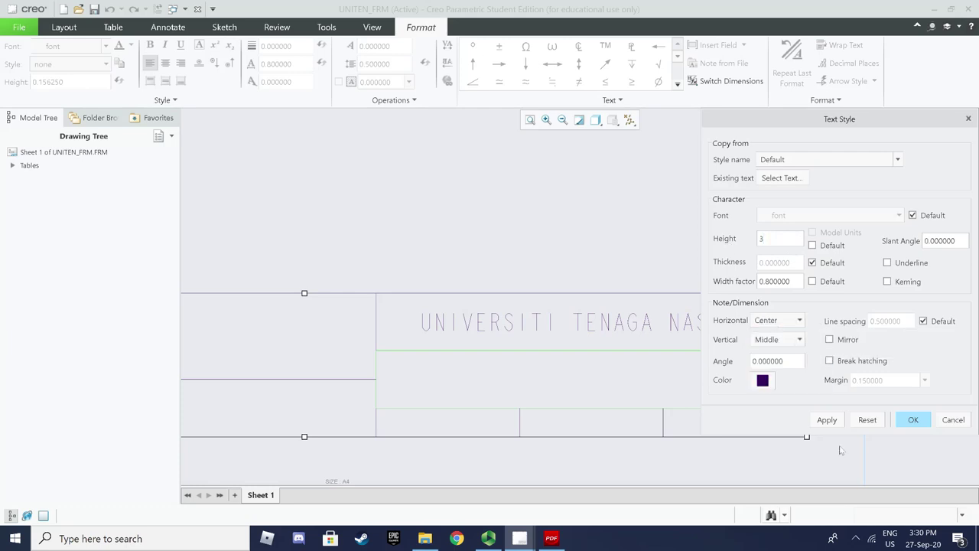
{"action": "left_click", "coordinate": [827, 420]}
{"action": "left_click", "coordinate": [906, 420]}
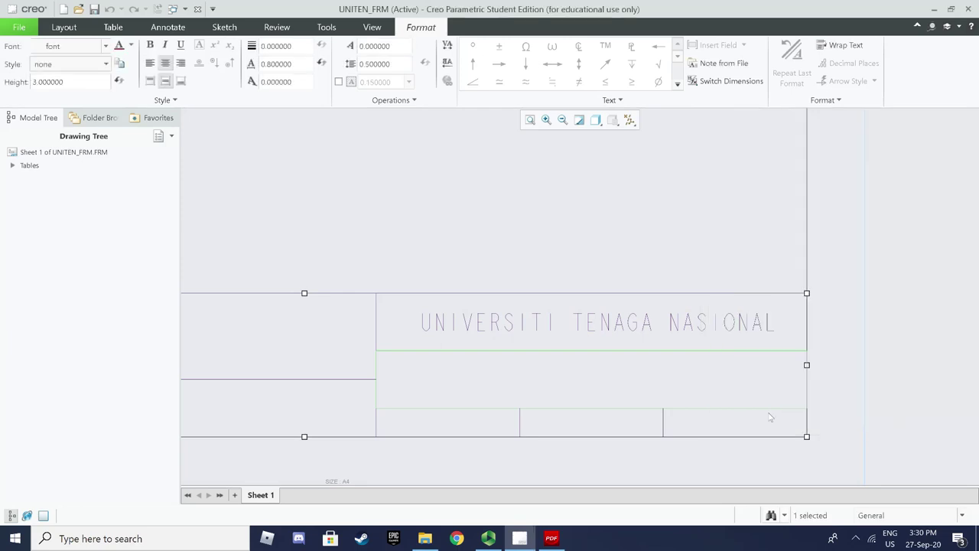
Enter the &model_name field in the cell and compare it with the tutorial
{"action": "double_click", "coordinate": [647, 376]}
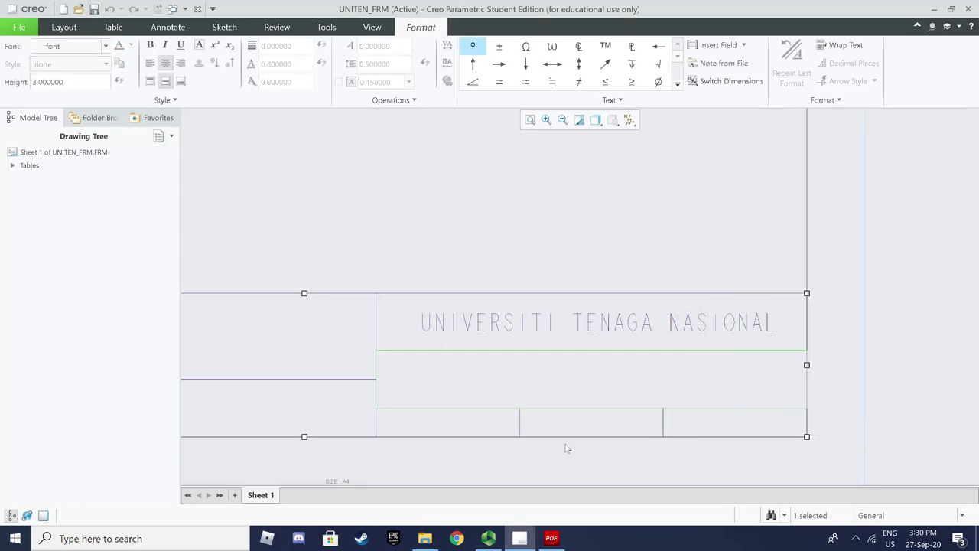
{"action": "type", "text": "&model_name"}
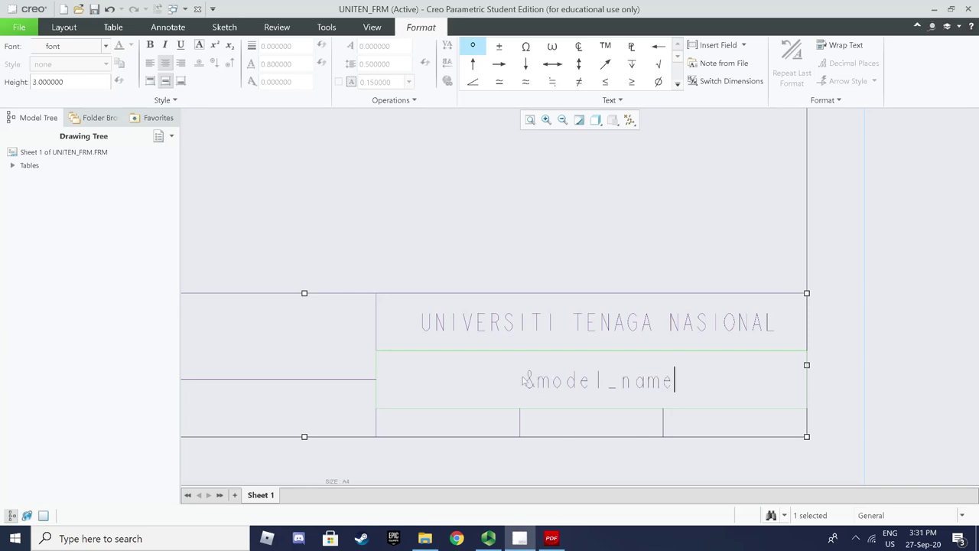
{"action": "left_click", "coordinate": [548, 538]}
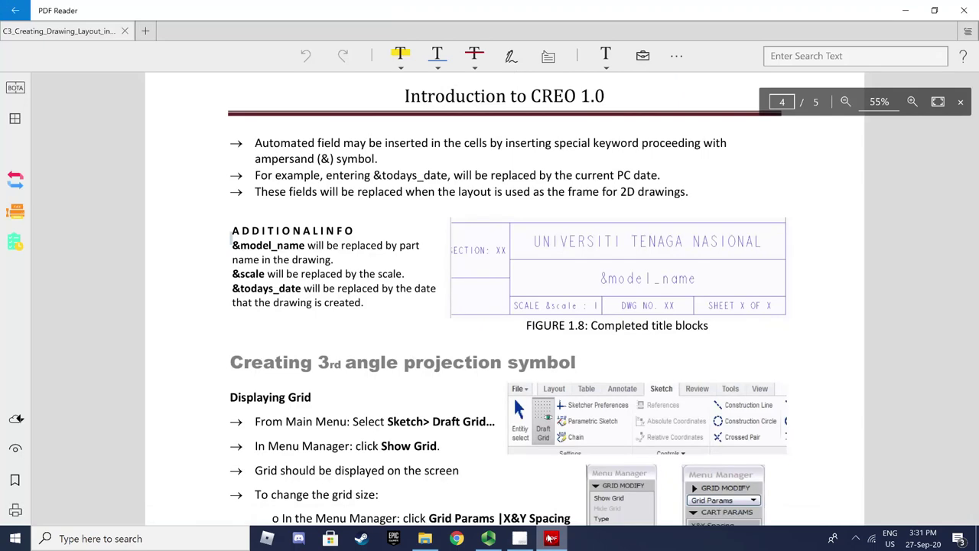
{"action": "left_click", "coordinate": [550, 537]}
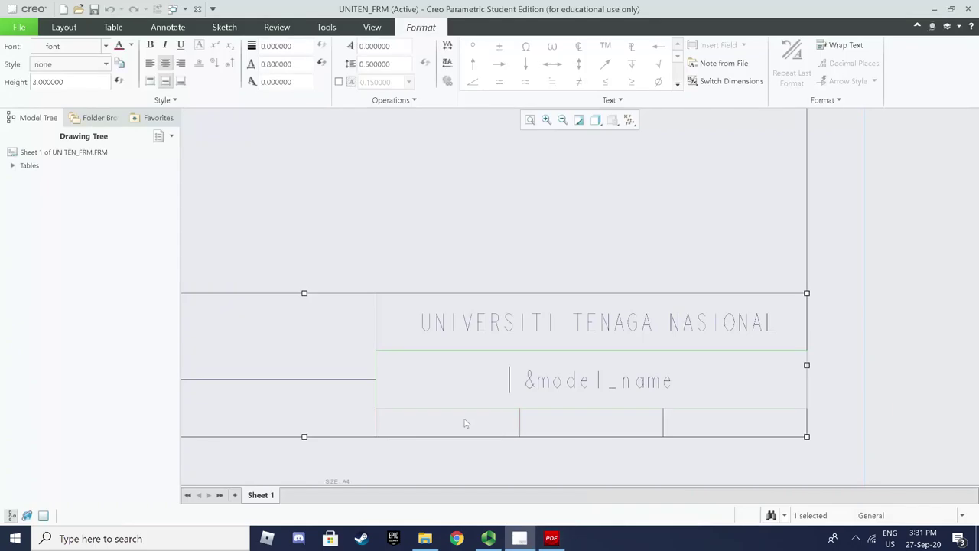
Finish the &model_name entry and box-select the three bottom-row cells for Text Style
{"action": "left_click", "coordinate": [383, 225]}
{"action": "left_click", "coordinate": [113, 26]}
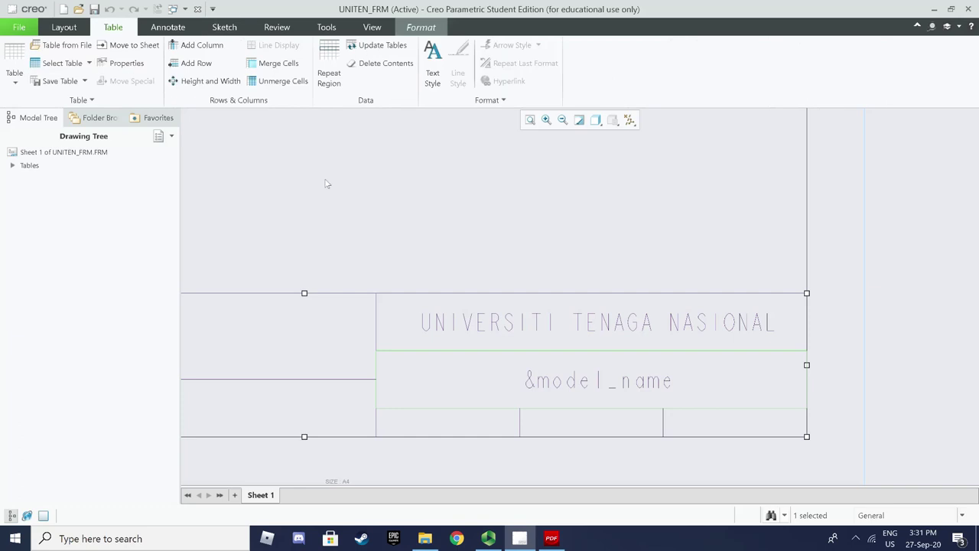
{"action": "left_click", "coordinate": [366, 191]}
{"action": "left_click_drag", "start_coordinate": [365, 457], "coordinate": [830, 401]}
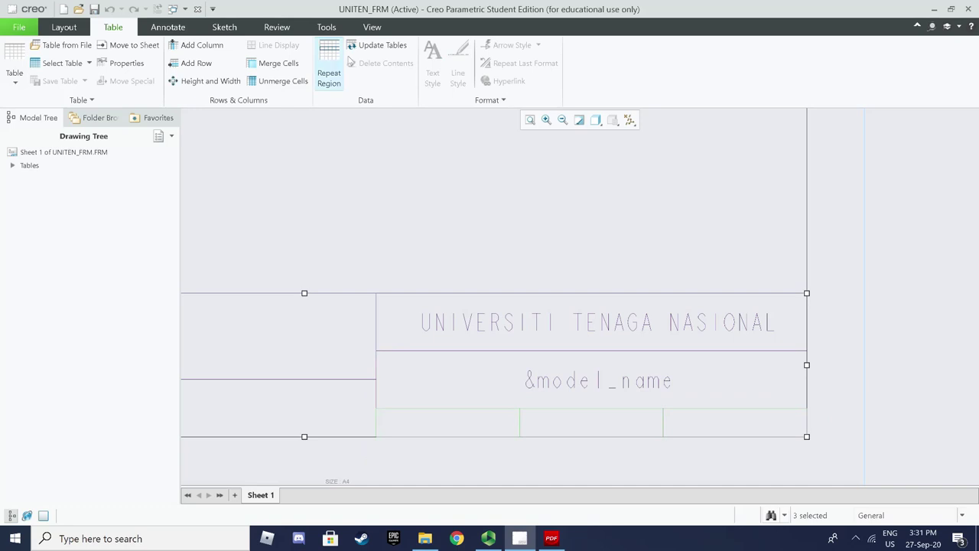
{"action": "left_click", "coordinate": [341, 196]}
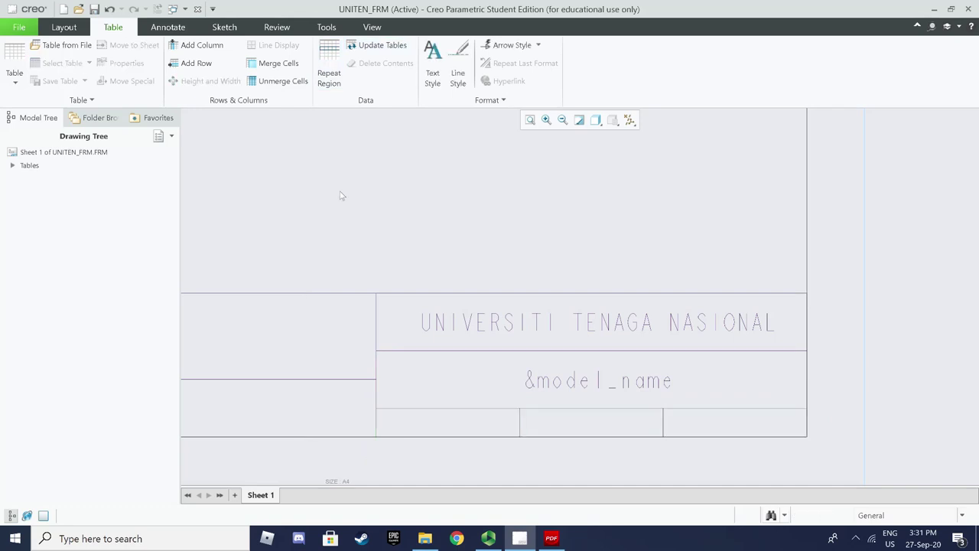
{"action": "left_click", "coordinate": [410, 421]}
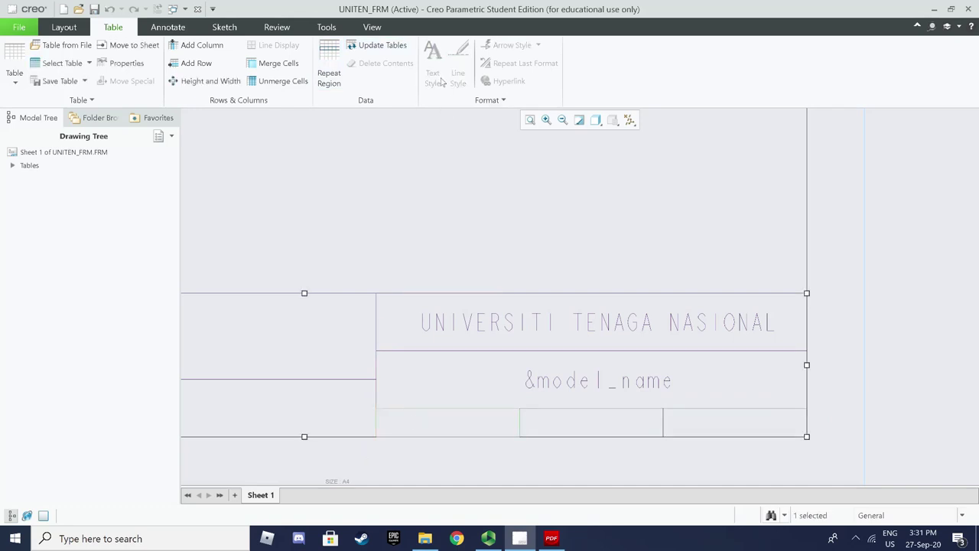
{"action": "left_click", "coordinate": [389, 167]}
{"action": "left_click_drag", "start_coordinate": [365, 462], "coordinate": [815, 402]}
{"action": "left_click", "coordinate": [427, 136]}
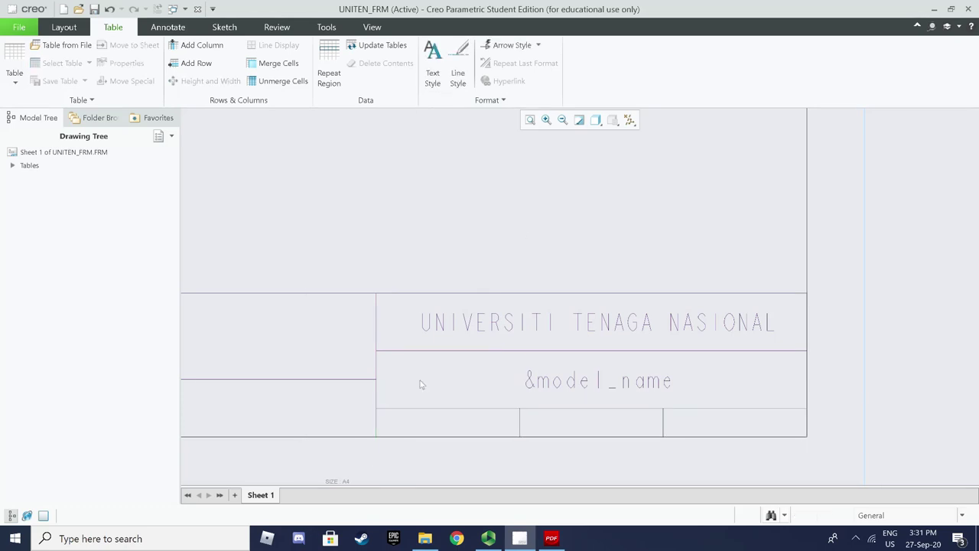
{"action": "left_click", "coordinate": [433, 66]}
{"action": "left_click_drag", "start_coordinate": [375, 463], "coordinate": [829, 403]}
{"action": "left_click_drag", "start_coordinate": [346, 468], "coordinate": [538, 408]}
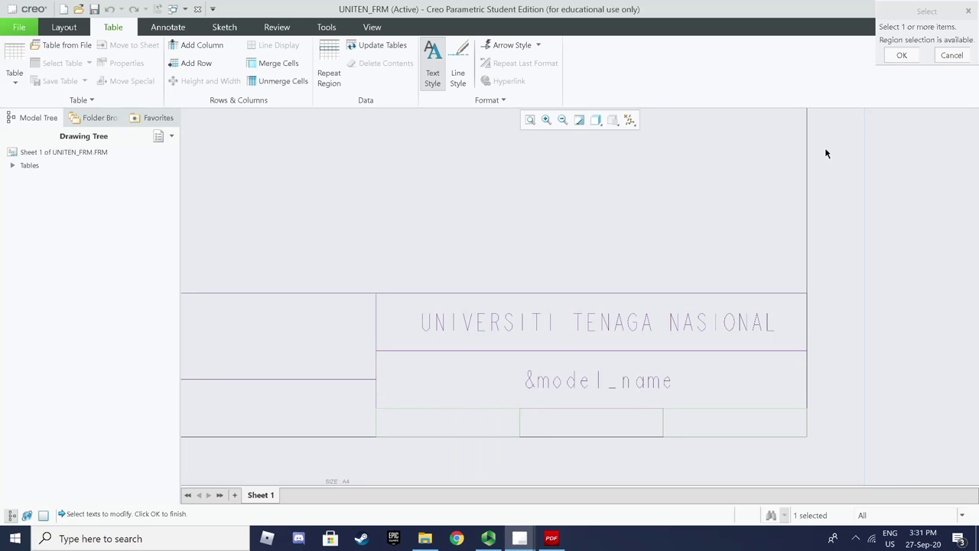
Set the bottom-row cells' text height to 2 and start editing the bottom-left cell
{"action": "left_click", "coordinate": [902, 56]}
{"action": "left_click", "coordinate": [501, 408]}
{"action": "left_click", "coordinate": [402, 224]}
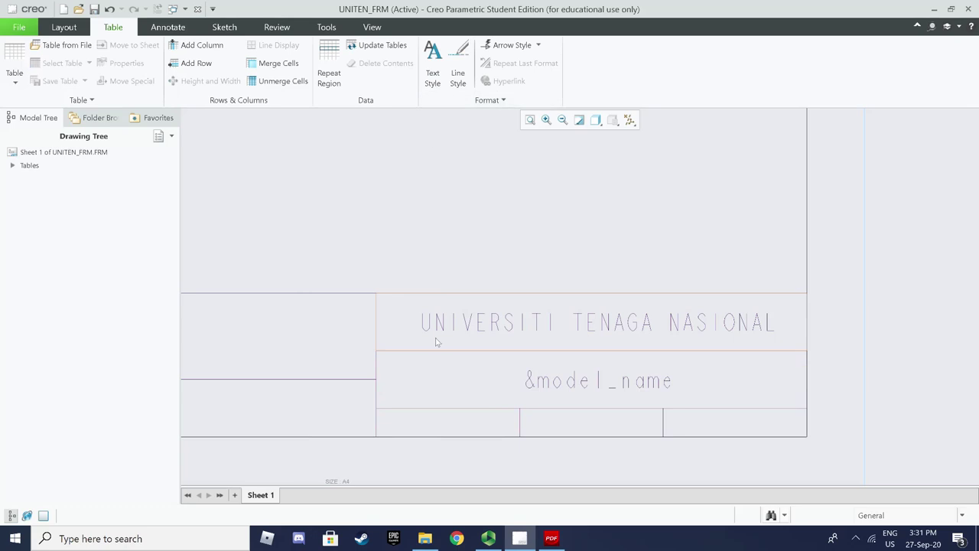
{"action": "left_click", "coordinate": [436, 425]}
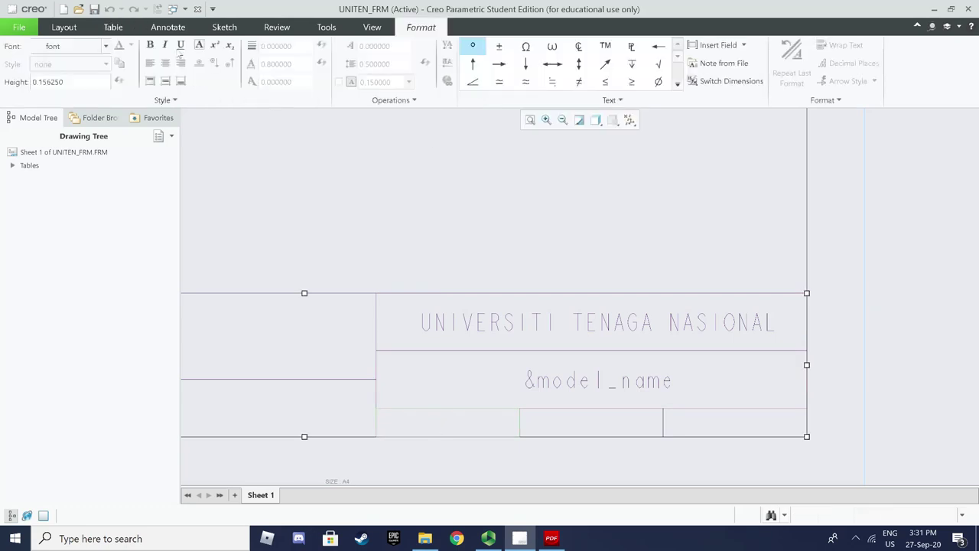
{"action": "left_click", "coordinate": [113, 27]}
{"action": "left_click", "coordinate": [432, 76]}
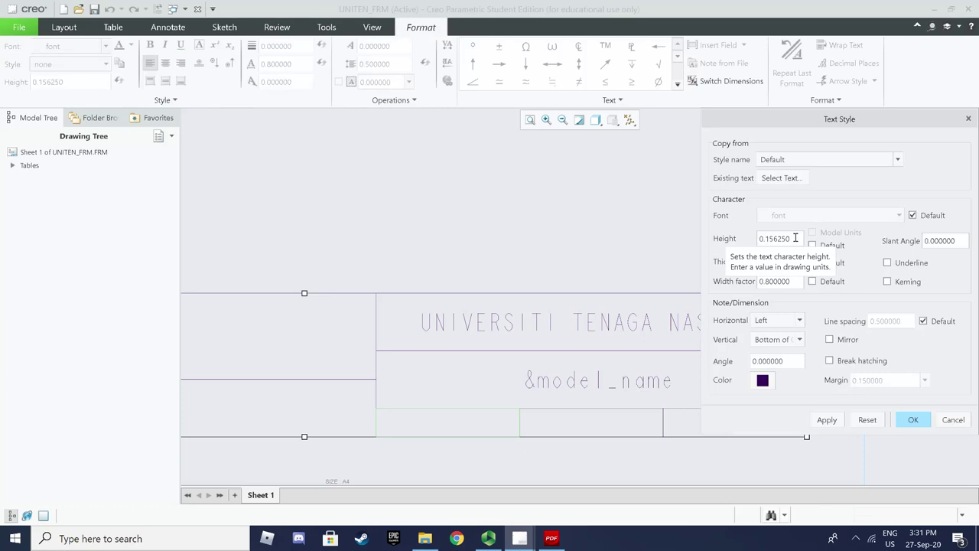
{"action": "double_click", "coordinate": [791, 238]}
{"action": "type", "text": "2"}
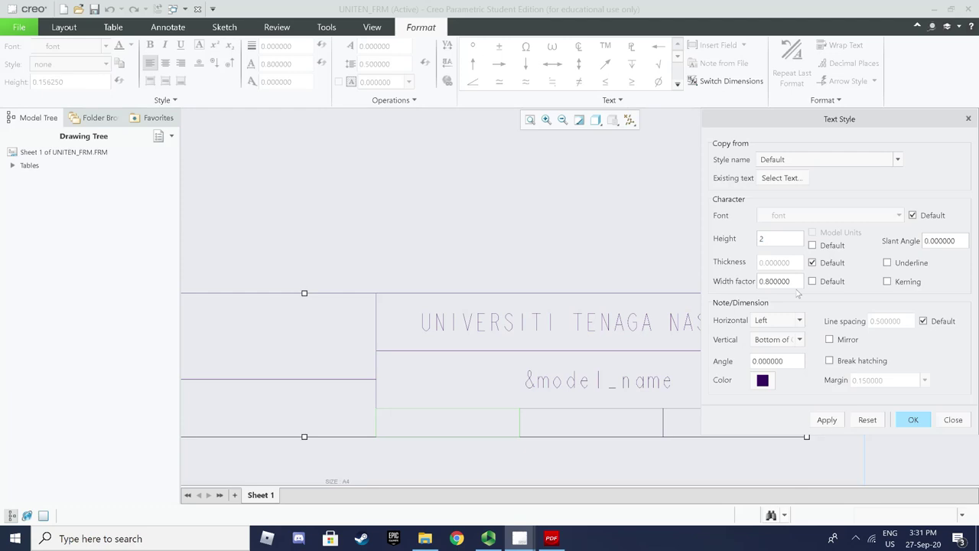
{"action": "left_click", "coordinate": [908, 419]}
{"action": "double_click", "coordinate": [462, 426]}
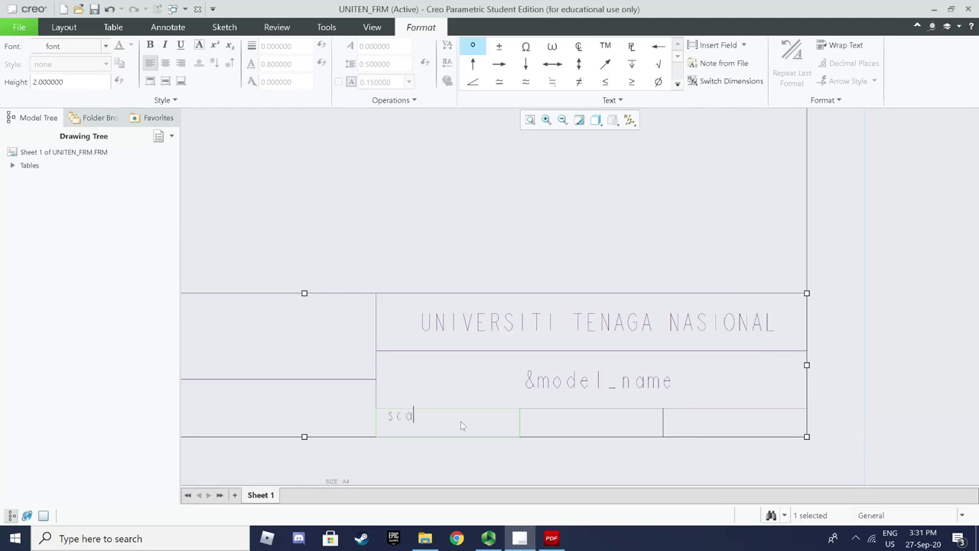
Type SCALE into the bottom-left cell
{"action": "key", "text": "BackSpace"}
{"action": "key", "text": "BackSpace"}
{"action": "key", "text": "BackSpace"}
{"action": "key", "text": "BackSpace"}
{"action": "key", "text": "BackSpace"}
{"action": "type", "text": "SCAK"}
{"action": "key", "text": "BackSpace"}
{"action": "type", "text": "LE"}
{"action": "left_click", "coordinate": [429, 456]}
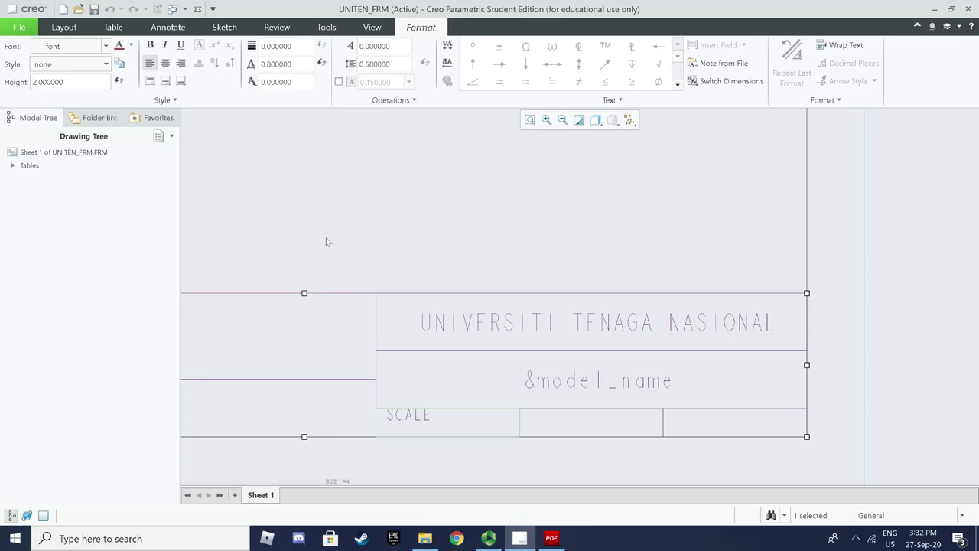
Left-align SCALE and centre it vertically within its cell
{"action": "left_click", "coordinate": [408, 394]}
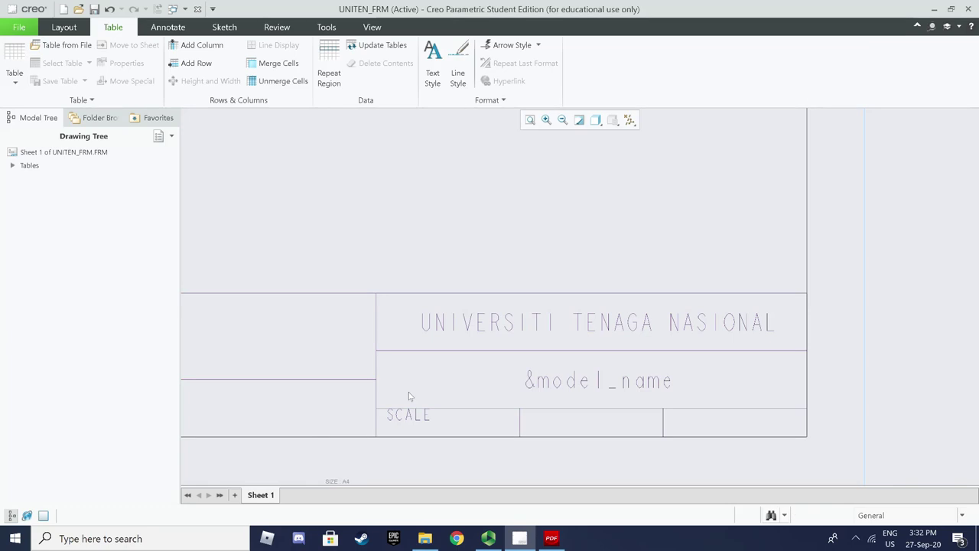
{"action": "left_click", "coordinate": [431, 76]}
{"action": "left_click", "coordinate": [800, 320]}
{"action": "left_click", "coordinate": [787, 345]}
{"action": "left_click", "coordinate": [827, 420]}
{"action": "left_click", "coordinate": [799, 320]}
{"action": "left_click", "coordinate": [768, 332]}
{"action": "left_click", "coordinate": [799, 340]}
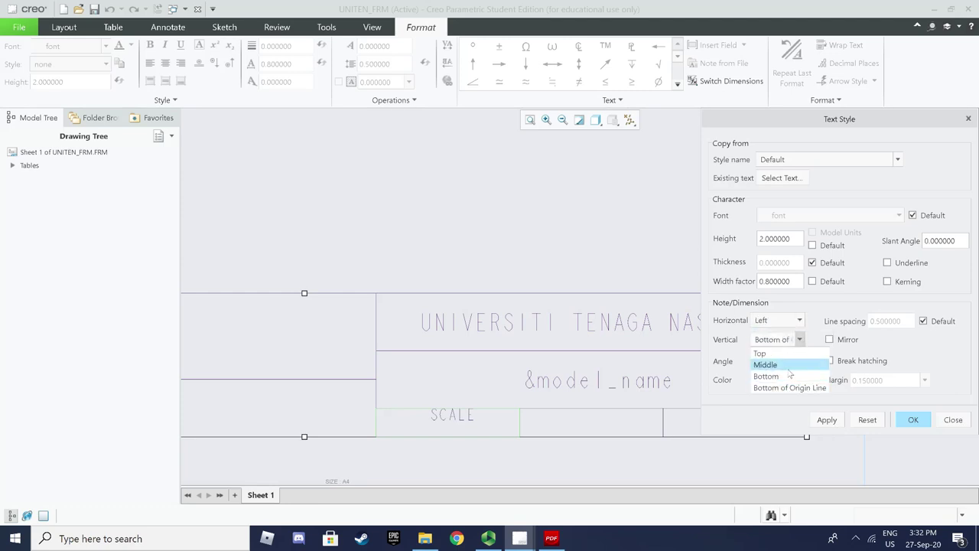
{"action": "left_click", "coordinate": [769, 371]}
{"action": "left_click", "coordinate": [827, 420]}
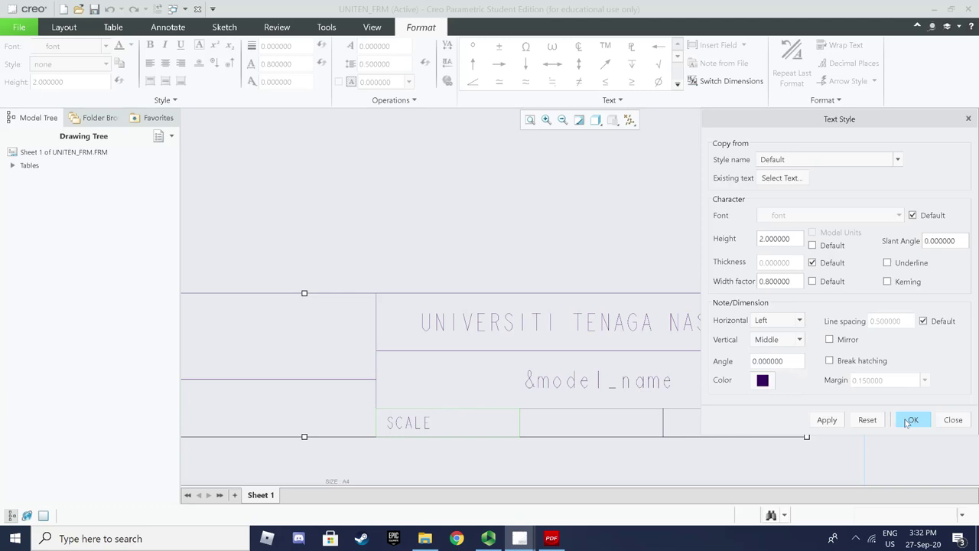
{"action": "left_click", "coordinate": [910, 420]}
{"action": "left_click", "coordinate": [575, 463]}
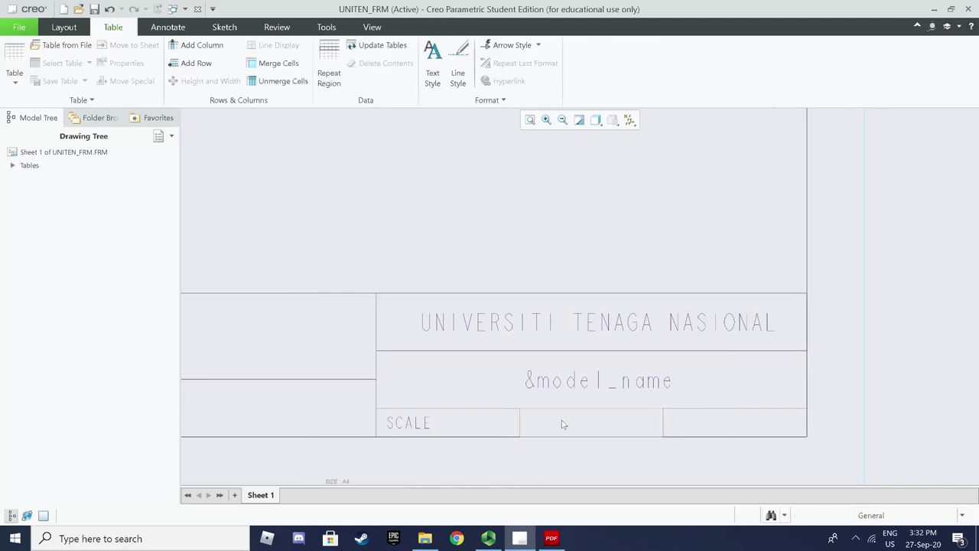
{"action": "left_click", "coordinate": [562, 421]}
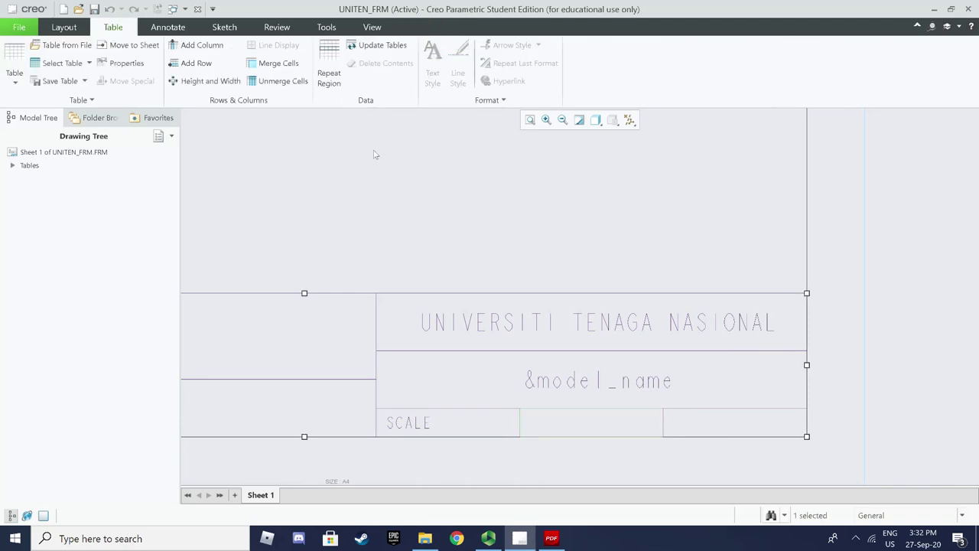
Select the empty cell beside SCALE for text restyling
{"action": "left_click", "coordinate": [417, 166]}
{"action": "left_click", "coordinate": [432, 63]}
{"action": "left_click", "coordinate": [576, 419]}
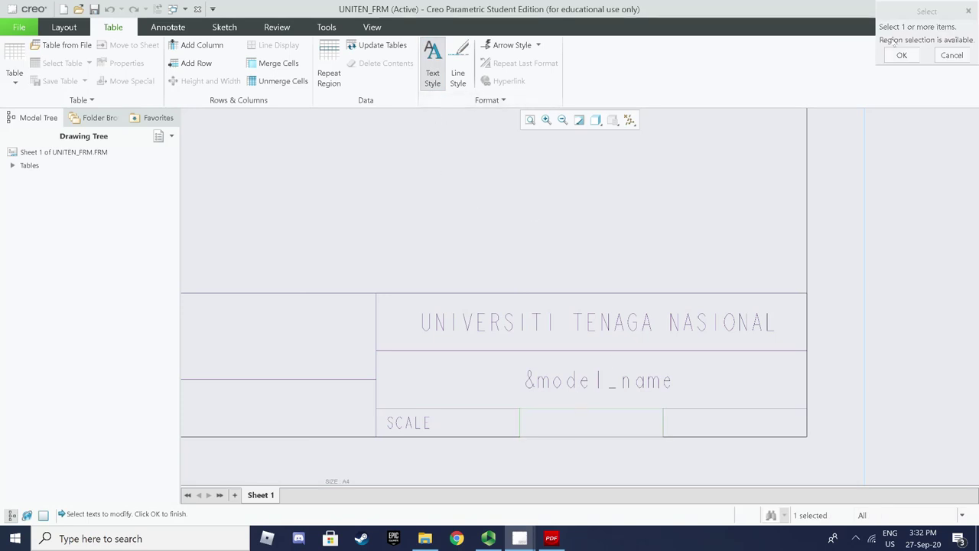
{"action": "left_click", "coordinate": [901, 55]}
{"action": "left_click", "coordinate": [581, 432]}
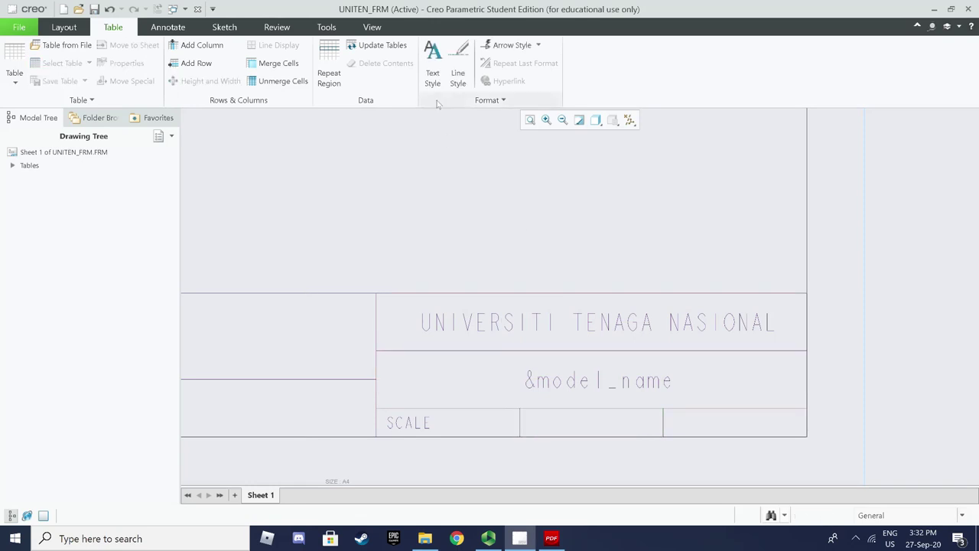
{"action": "left_click", "coordinate": [433, 67]}
{"action": "left_click", "coordinate": [591, 425]}
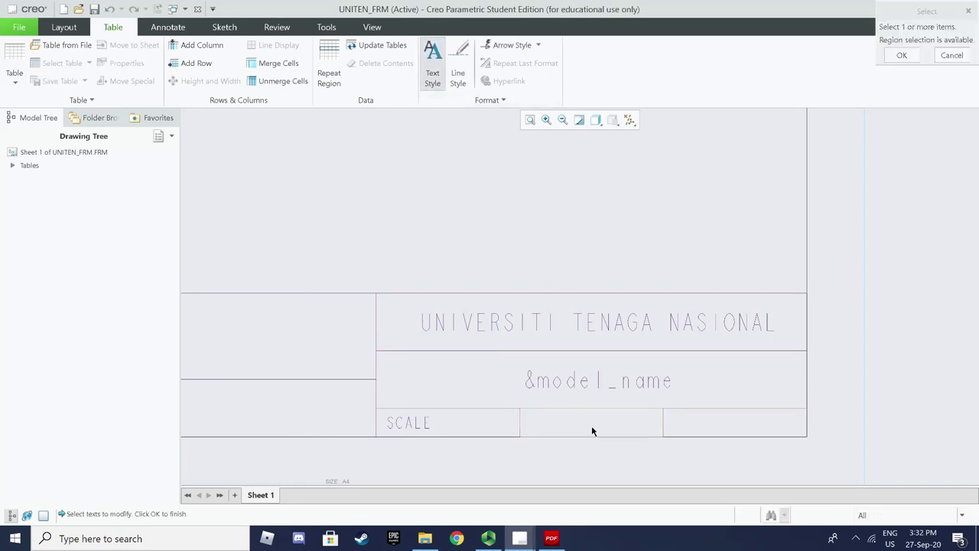
{"action": "left_click", "coordinate": [901, 55]}
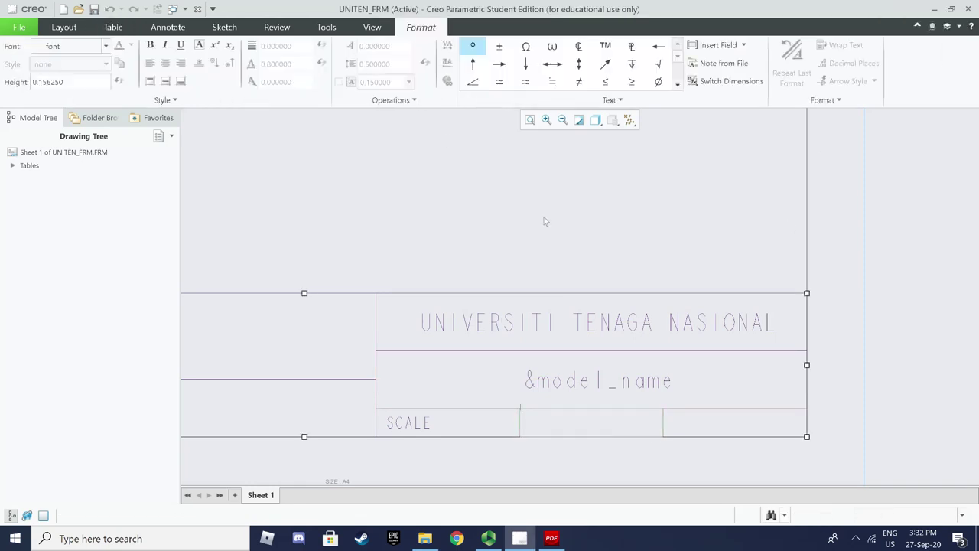
Set that cell's text height to 2 with Middle vertical alignment
{"action": "left_click", "coordinate": [113, 26]}
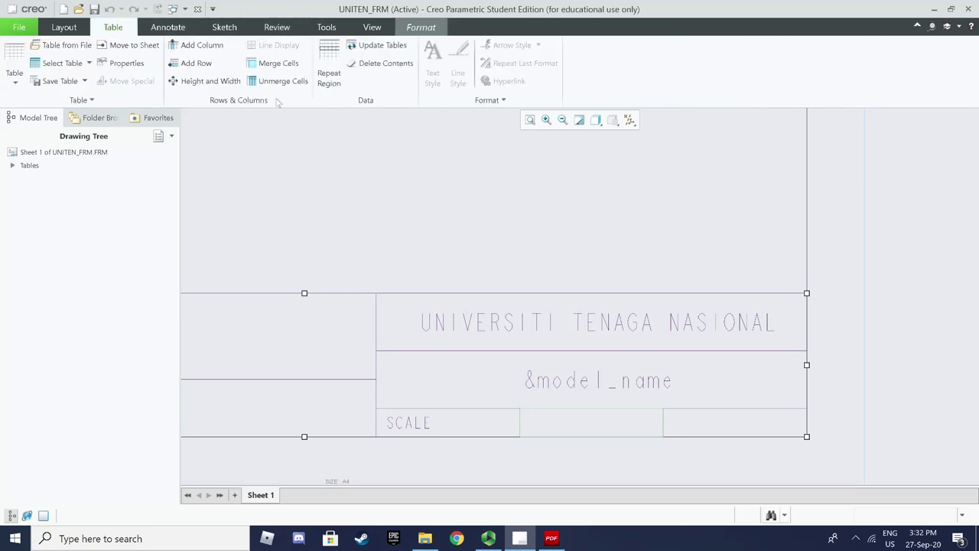
{"action": "left_click", "coordinate": [433, 61]}
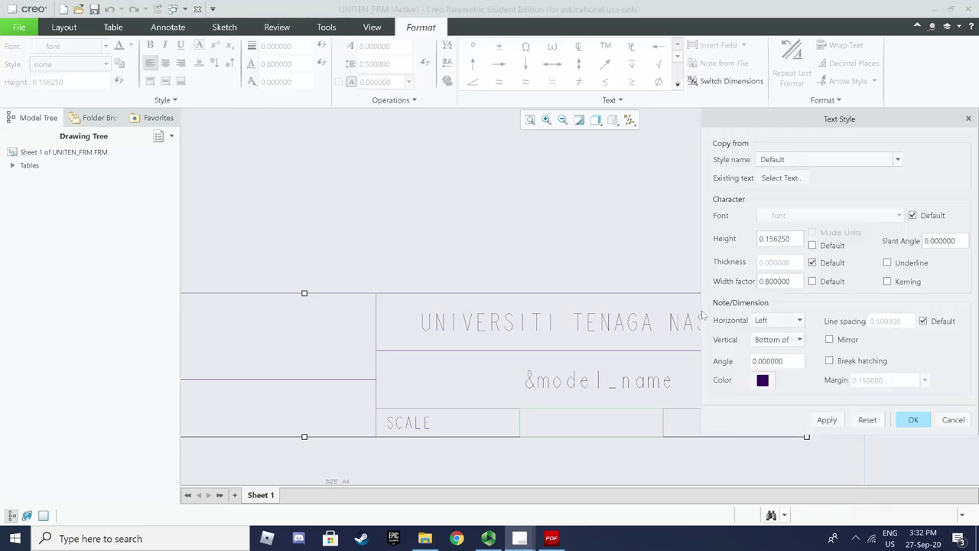
{"action": "left_click_drag", "start_coordinate": [792, 238], "coordinate": [691, 236]}
{"action": "type", "text": "2"}
{"action": "left_click", "coordinate": [799, 340]}
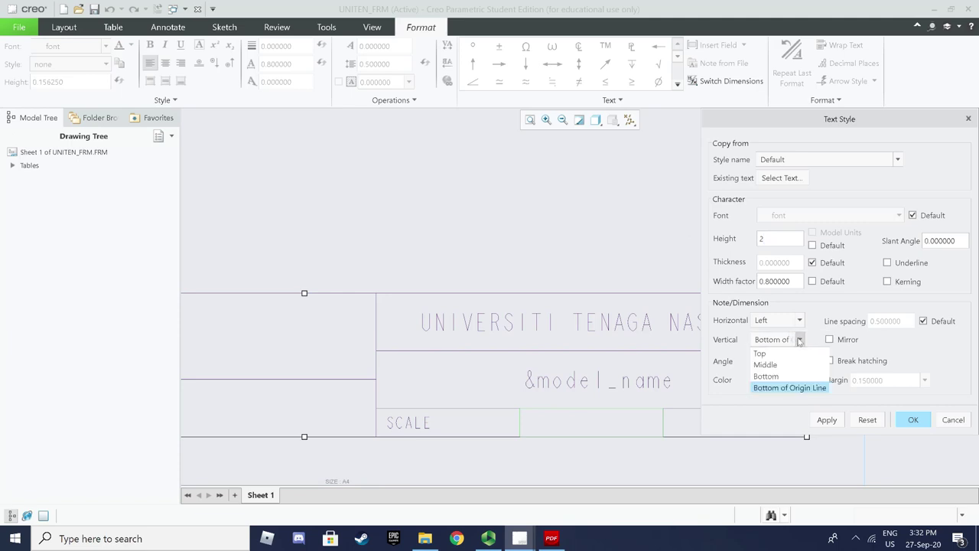
{"action": "left_click", "coordinate": [790, 365]}
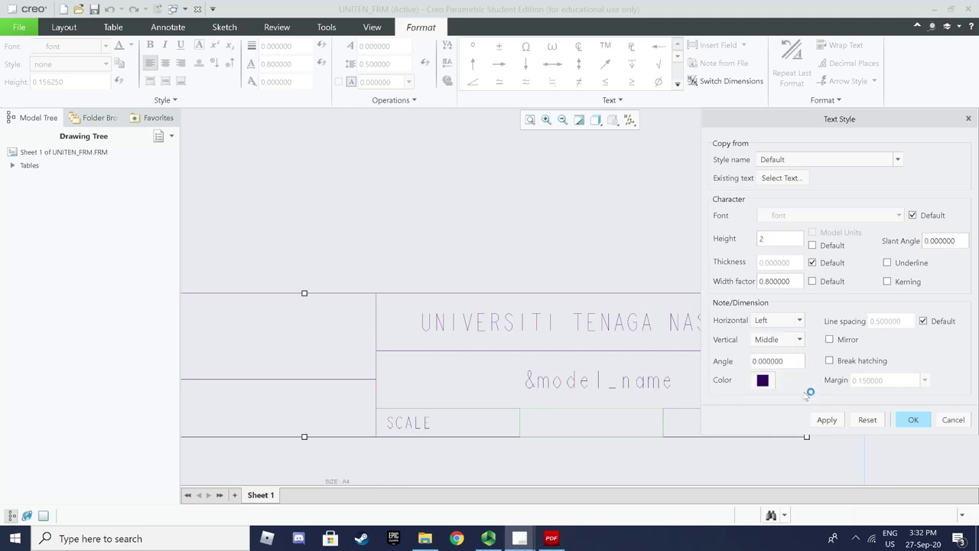
{"action": "left_click", "coordinate": [910, 420]}
Enter DWG OF in the cell beside SCALE
{"action": "double_click", "coordinate": [609, 430]}
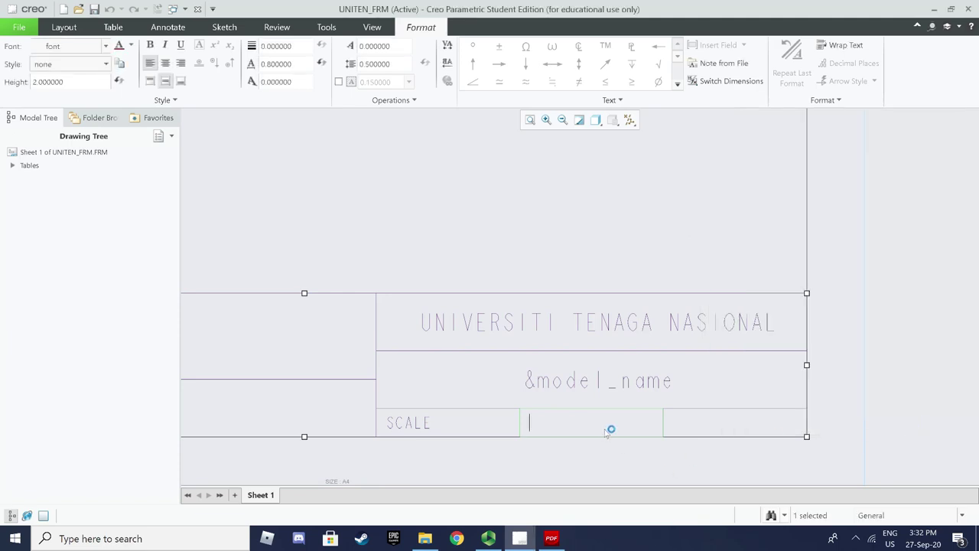
{"action": "type", "text": "DWG OF"}
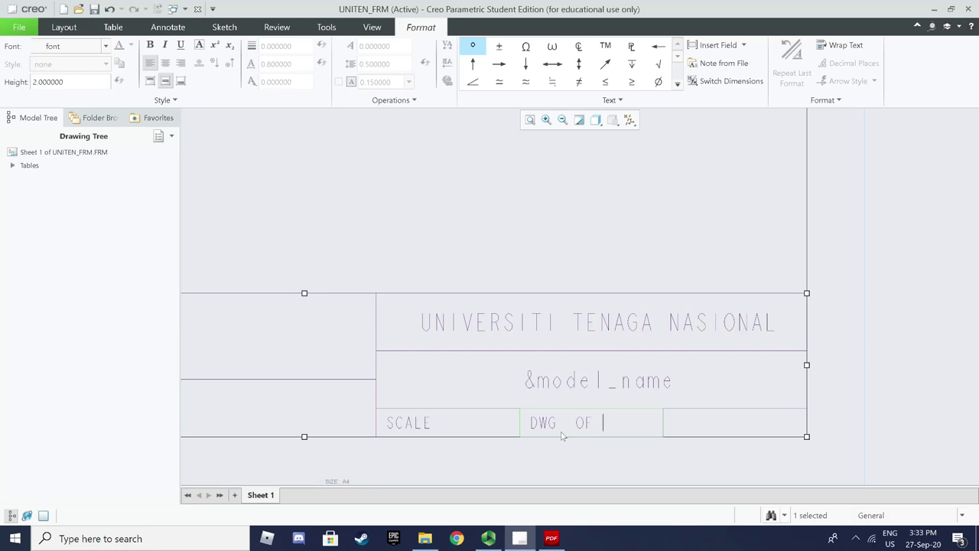
{"action": "left_click", "coordinate": [680, 459]}
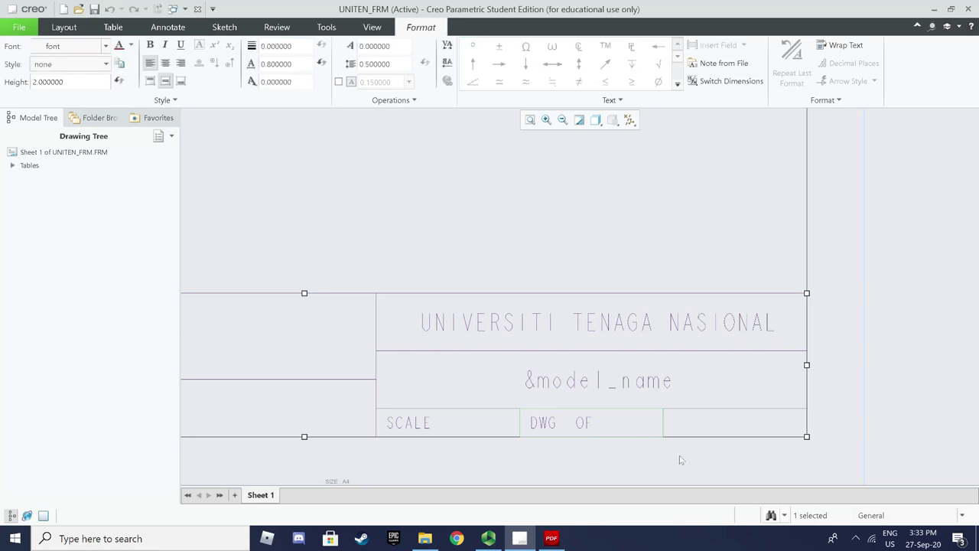
Select the empty cell right of DWG OF for text restyling
{"action": "left_click", "coordinate": [585, 228]}
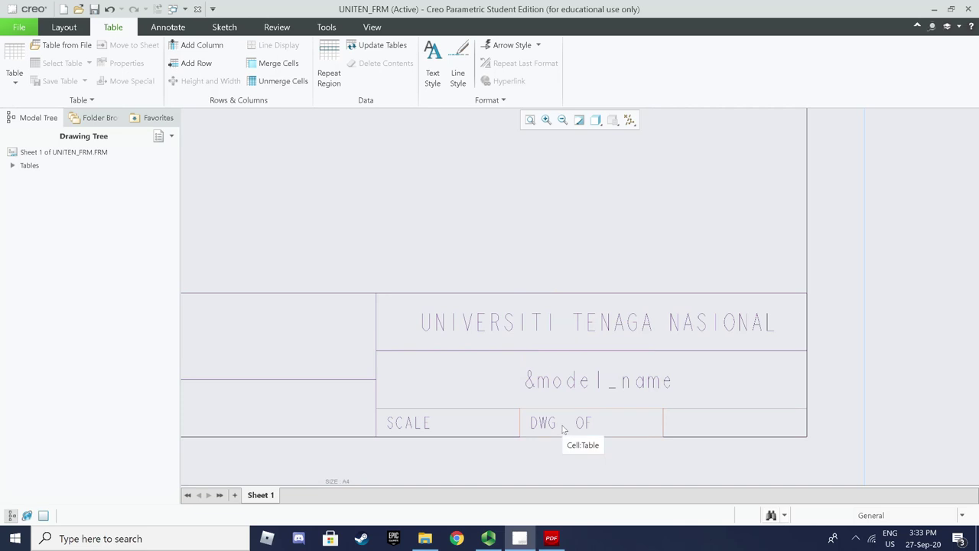
{"action": "left_click", "coordinate": [715, 429]}
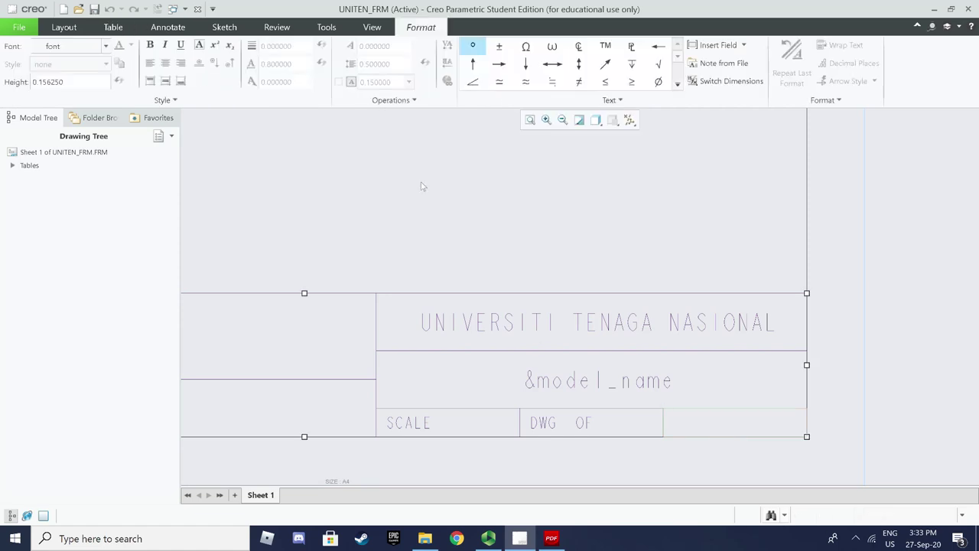
{"action": "left_click", "coordinate": [304, 147]}
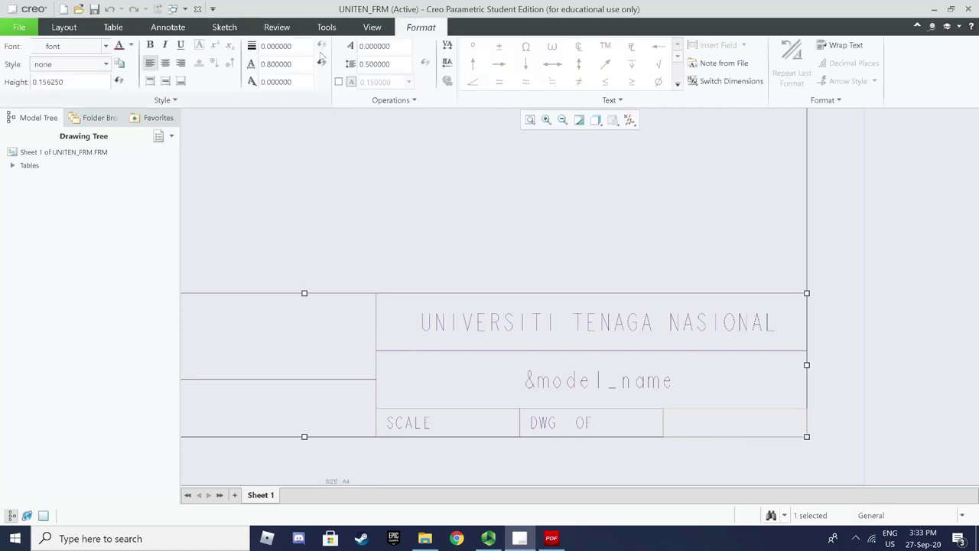
{"action": "left_click", "coordinate": [676, 459]}
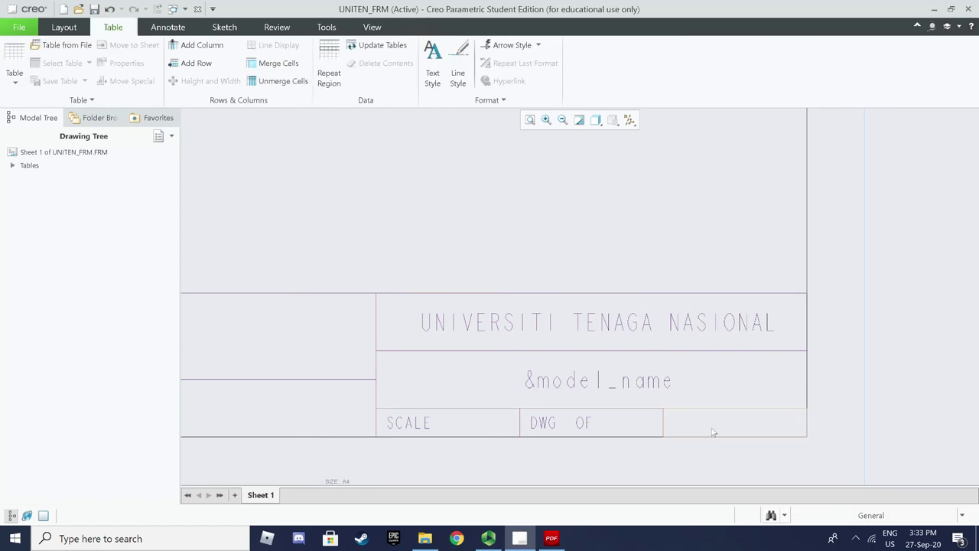
{"action": "left_click", "coordinate": [433, 78]}
{"action": "left_click", "coordinate": [703, 418]}
{"action": "middle_click", "coordinate": [885, 65]}
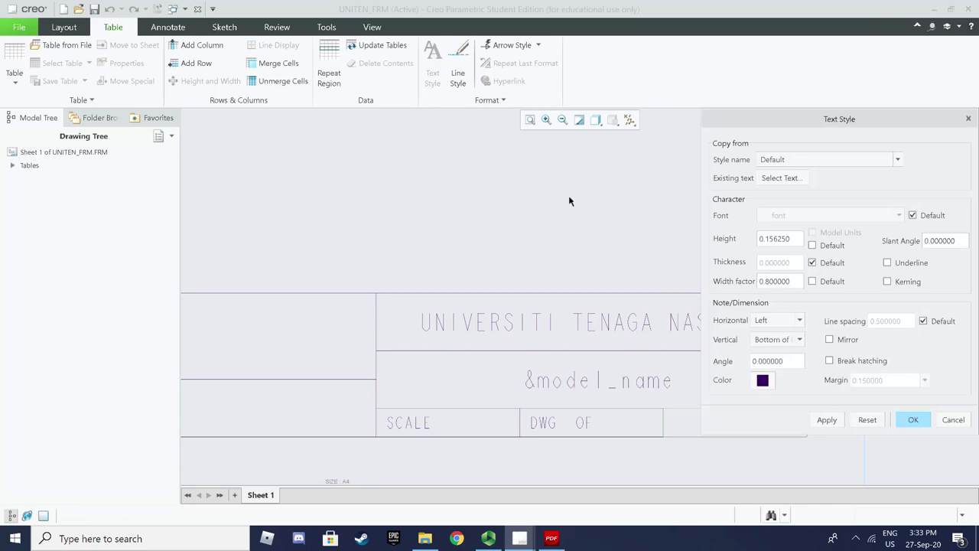
Give the cell text height 2 with Middle vertical alignment
{"action": "double_click", "coordinate": [776, 238]}
{"action": "type", "text": "2"}
{"action": "left_click", "coordinate": [787, 339]}
{"action": "left_click", "coordinate": [773, 365]}
{"action": "left_click", "coordinate": [827, 419]}
{"action": "left_click", "coordinate": [903, 423]}
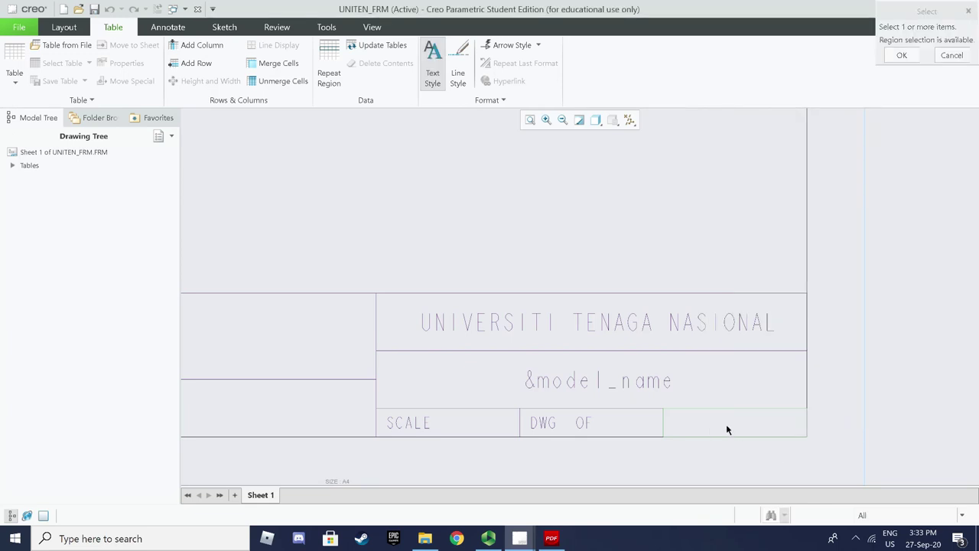
Apply the style to the bottom-right cell and enter SHEET OF there
{"action": "left_click", "coordinate": [621, 336]}
{"action": "left_click", "coordinate": [899, 57]}
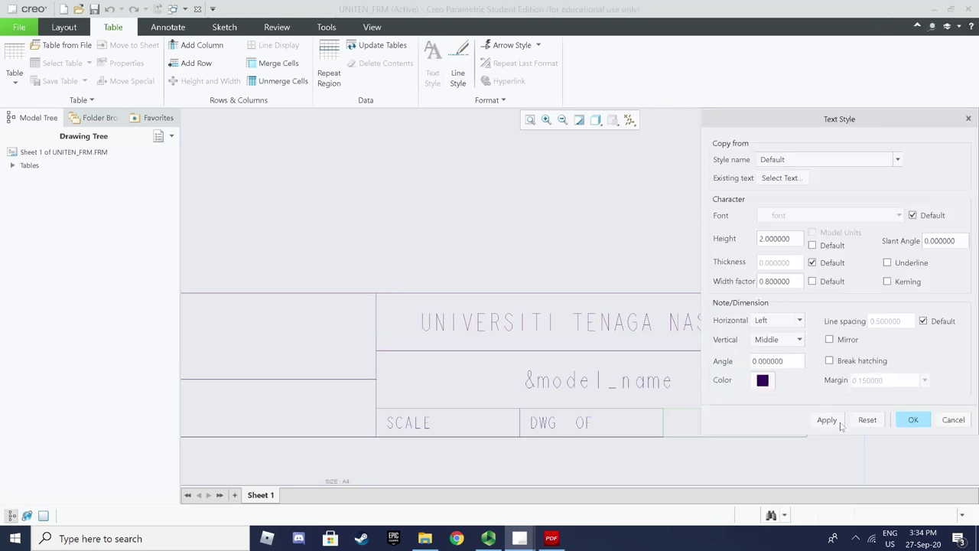
{"action": "left_click", "coordinate": [912, 419]}
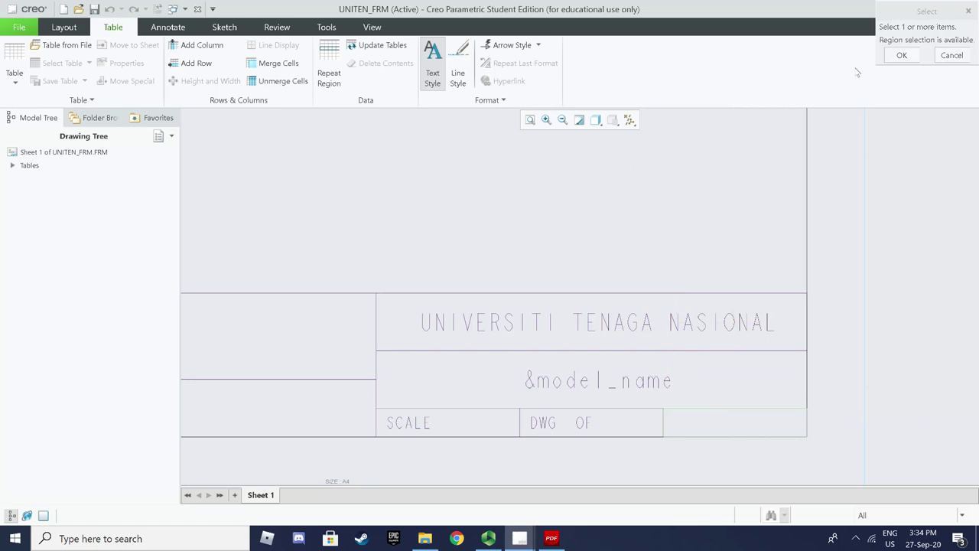
{"action": "left_click", "coordinate": [952, 55]}
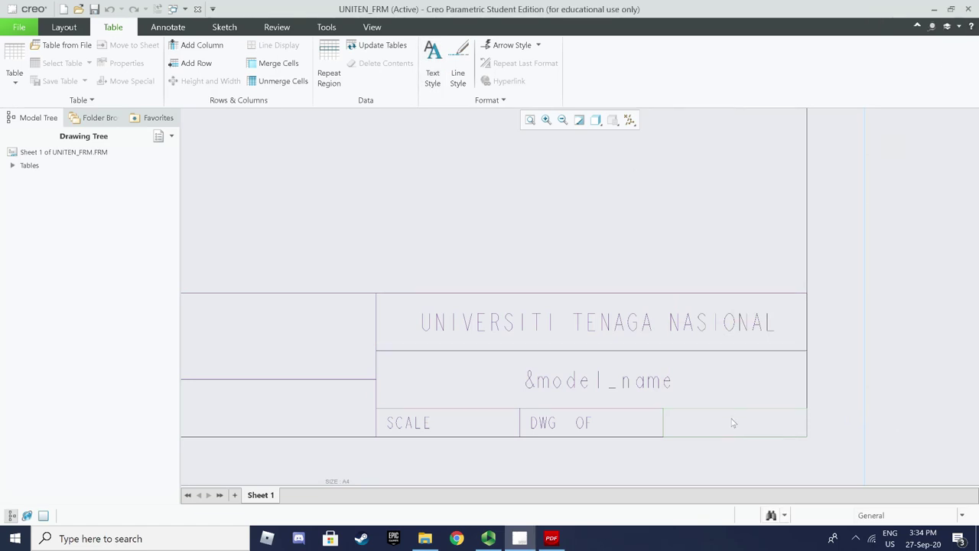
{"action": "double_click", "coordinate": [732, 423]}
{"action": "type", "text": "SH"}
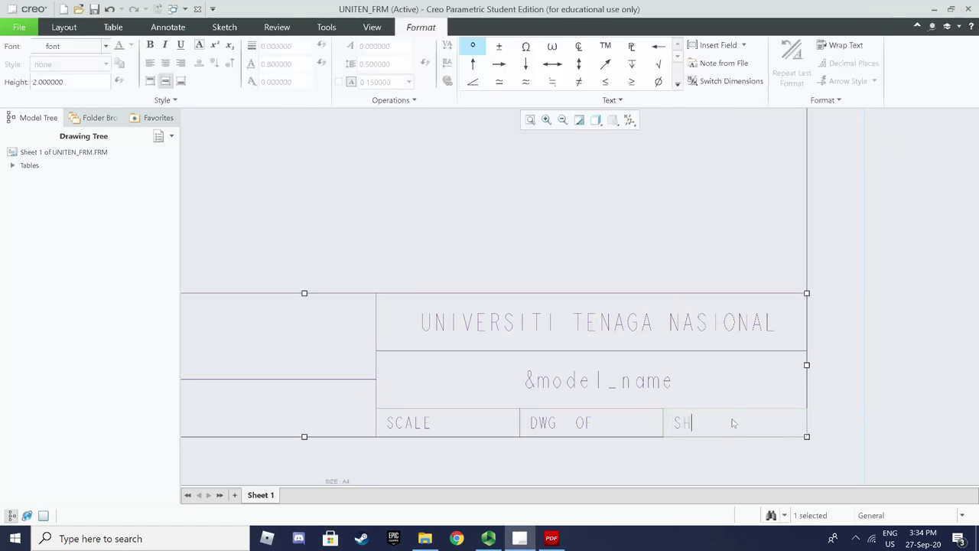
{"action": "type", "text": "EET  OF"}
{"action": "left_click", "coordinate": [505, 452]}
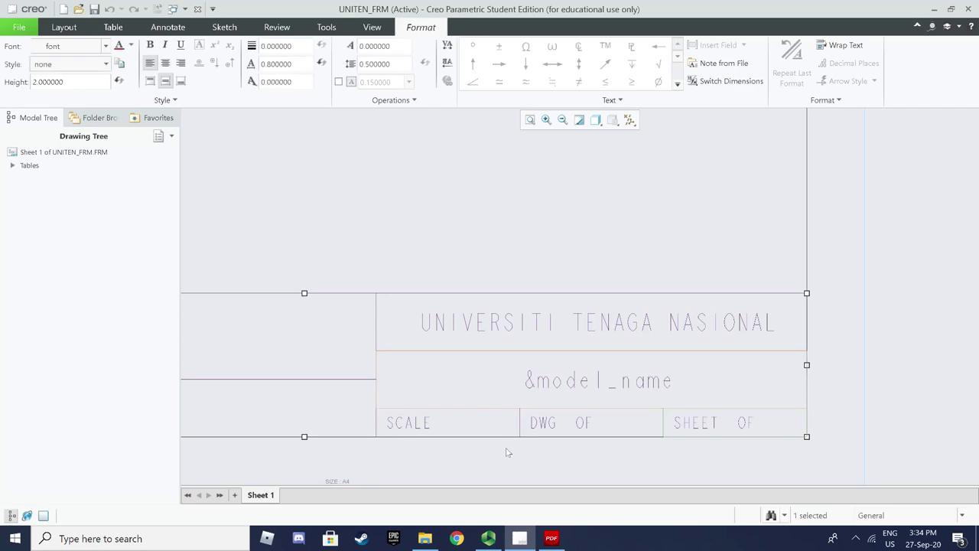
{"action": "left_click", "coordinate": [531, 479]}
Pan left and select the large empty cell left of the university name
{"action": "scroll", "coordinate": [380, 250], "scroll_direction": "up", "scroll_amount": 4}
{"action": "mouse_move", "coordinate": [485, 240]}
{"action": "middle_mouse_down"}
{"action": "mouse_move", "coordinate": [581, 230]}
{"action": "mouse_move", "coordinate": [700, 248]}
{"action": "middle_mouse_up"}
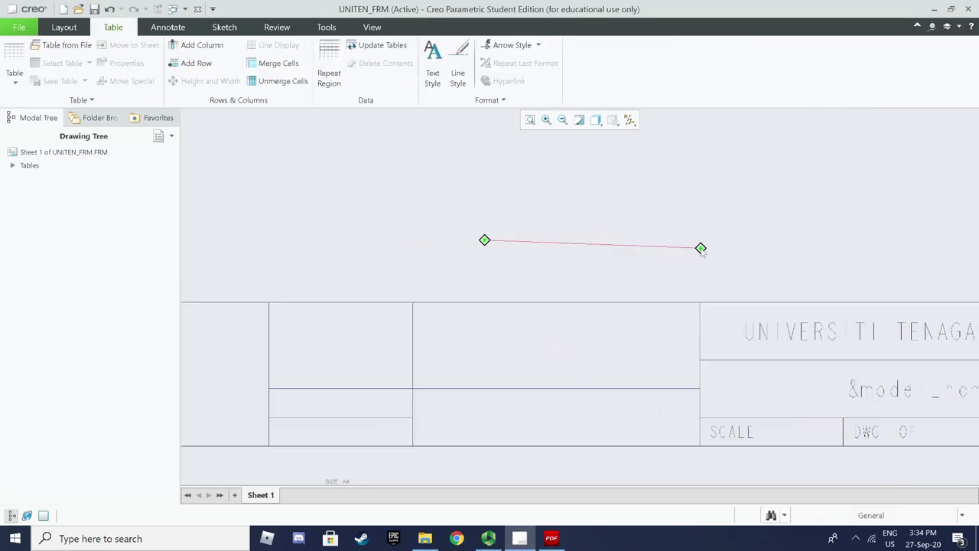
{"action": "double_click", "coordinate": [502, 334]}
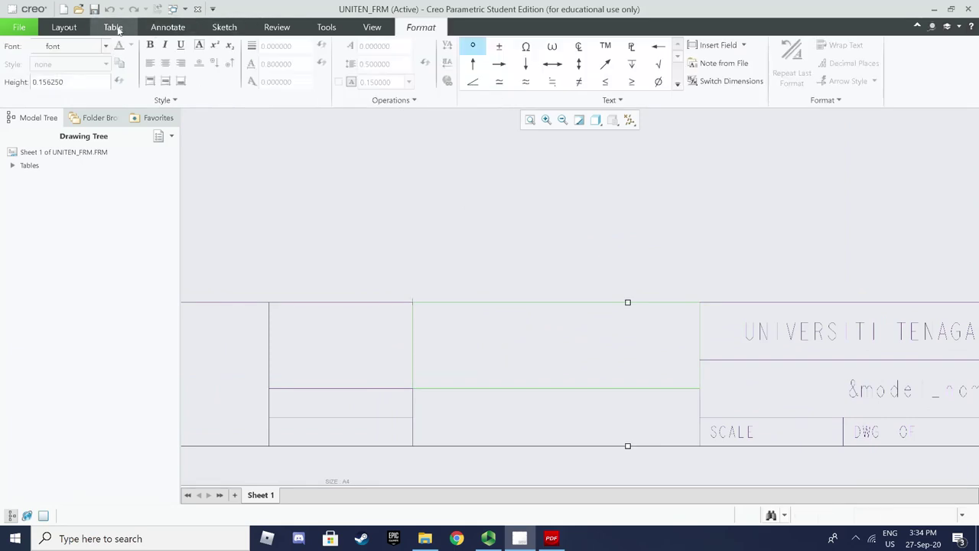
{"action": "left_click", "coordinate": [116, 28]}
{"action": "left_click", "coordinate": [497, 342]}
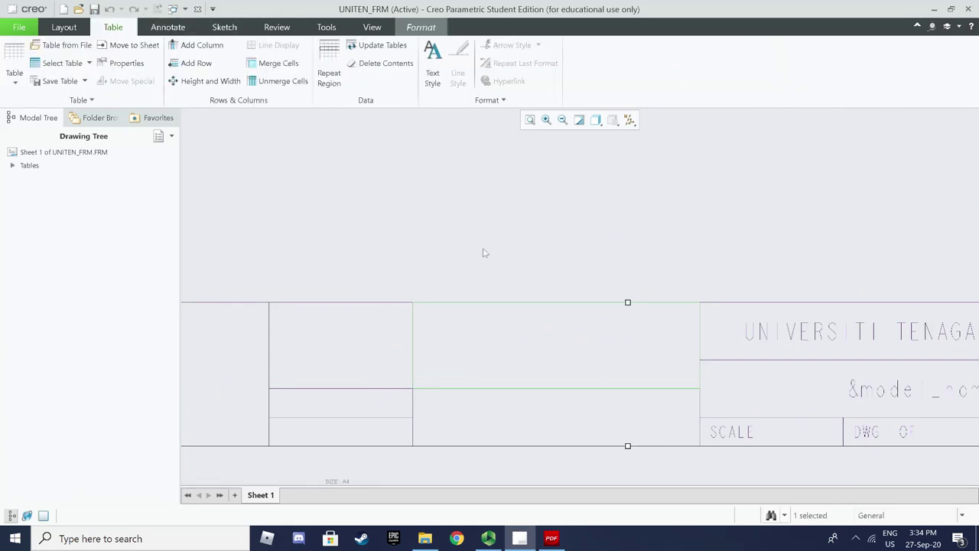
{"action": "double_click", "coordinate": [475, 349]}
{"action": "left_click", "coordinate": [113, 26]}
Change the cell's text height from 0.156250 to 2
{"action": "left_click", "coordinate": [432, 72]}
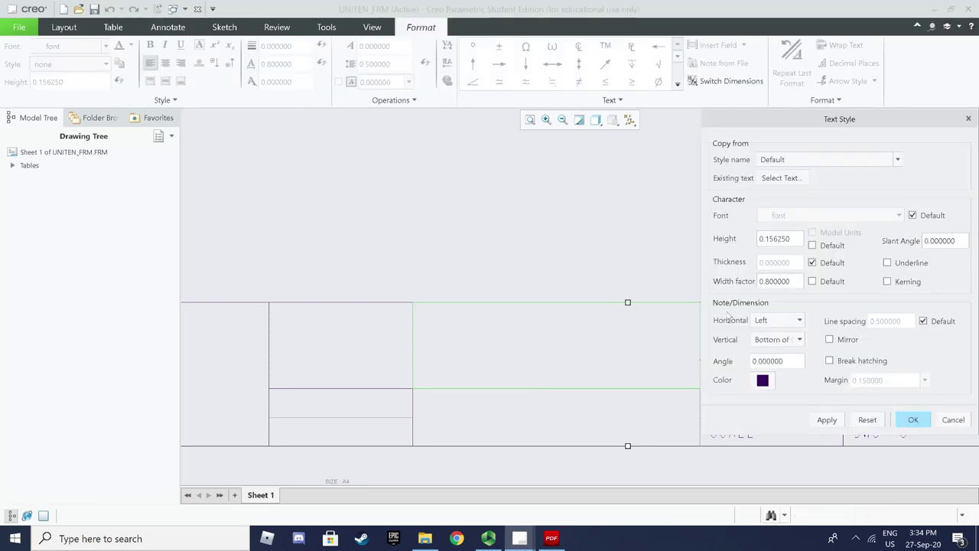
{"action": "left_click_drag", "start_coordinate": [797, 238], "coordinate": [700, 234]}
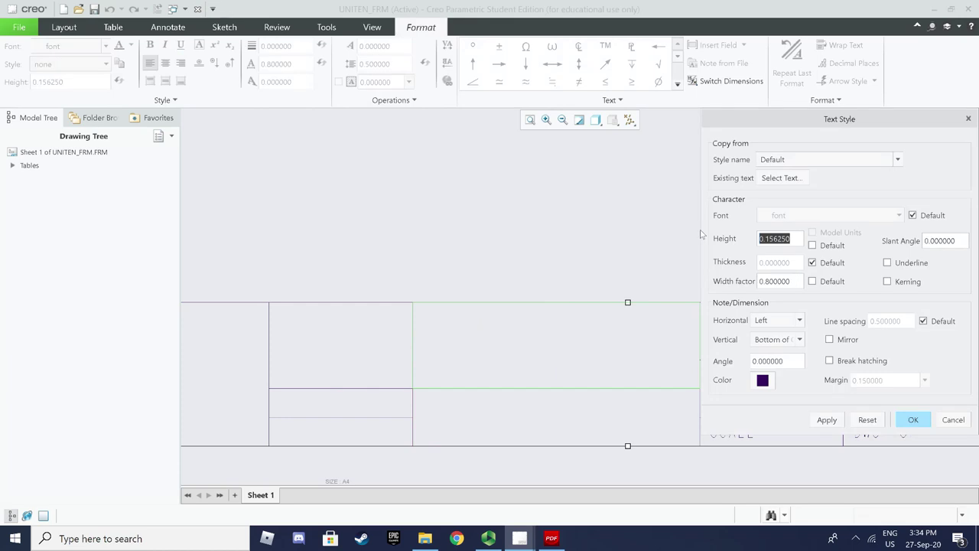
{"action": "type", "text": "2"}
{"action": "left_click", "coordinate": [913, 421]}
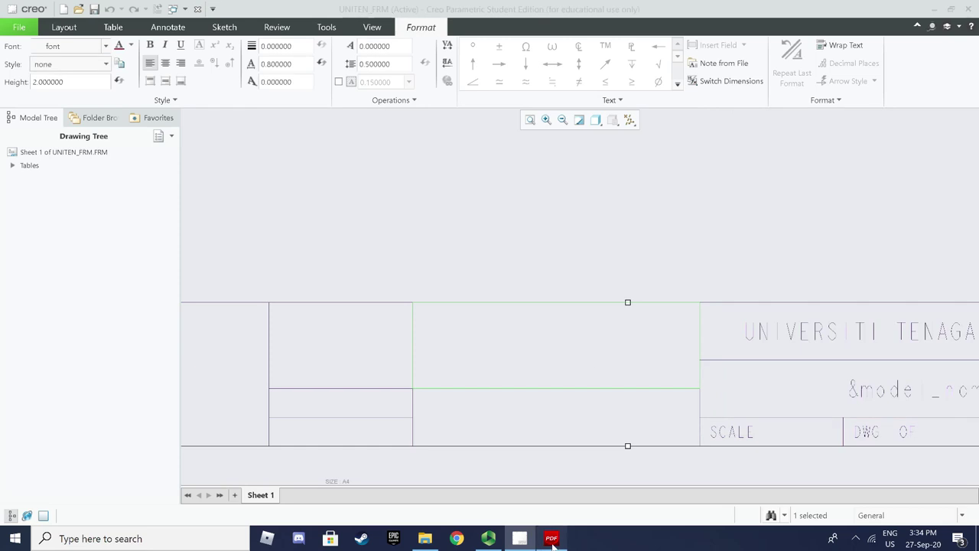
{"action": "left_click", "coordinate": [550, 537]}
Page the tutorial back to Figure 1.7's completed title block on page 3, then hide it
{"action": "scroll", "coordinate": [537, 388], "scroll_direction": "down", "scroll_amount": 6}
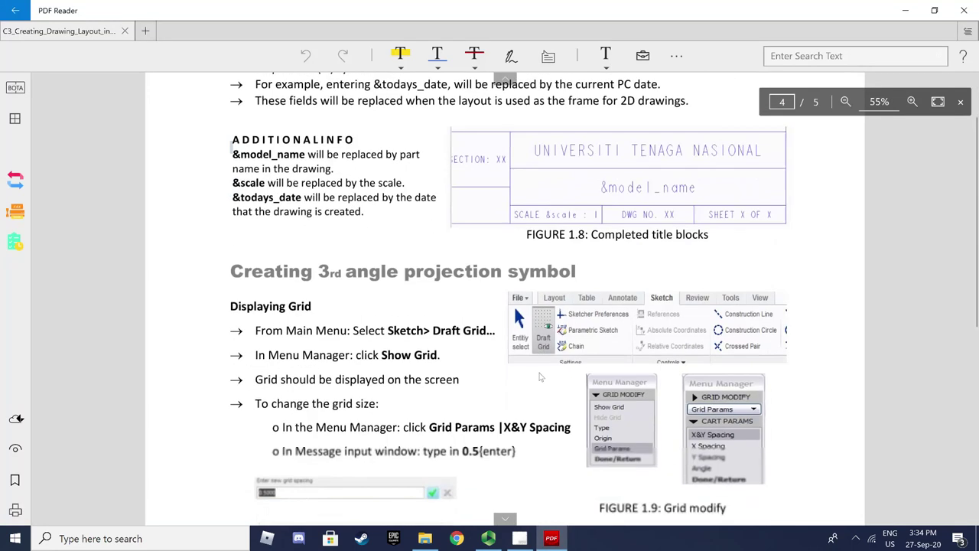
{"action": "scroll", "coordinate": [541, 368], "scroll_direction": "up", "scroll_amount": 5}
{"action": "scroll", "coordinate": [513, 331], "scroll_direction": "up", "scroll_amount": 1}
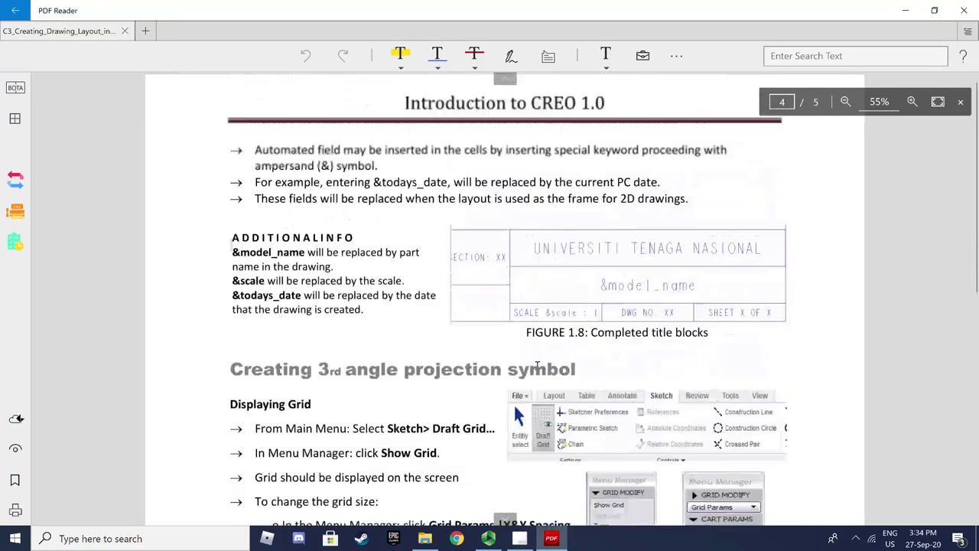
{"action": "left_click", "coordinate": [505, 80]}
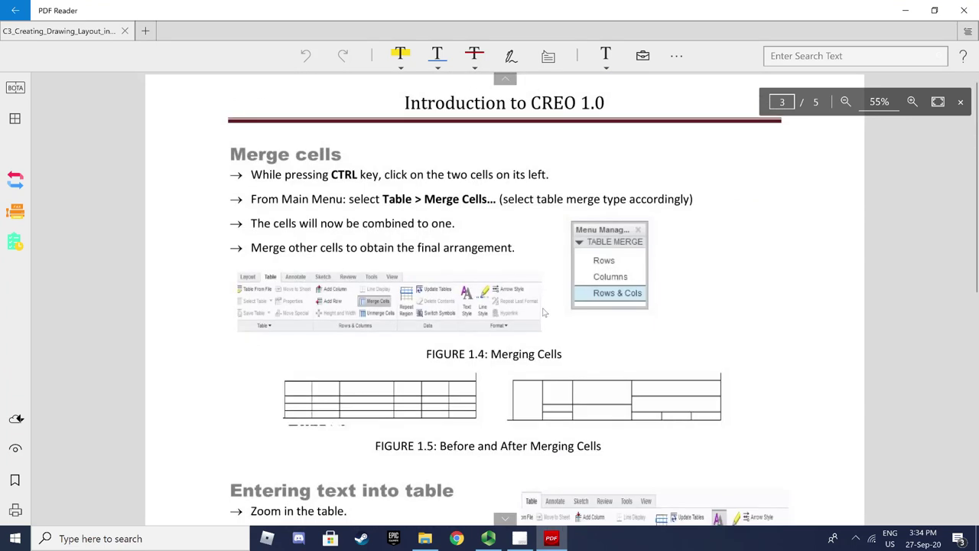
{"action": "scroll", "coordinate": [545, 324], "scroll_direction": "down", "scroll_amount": 7}
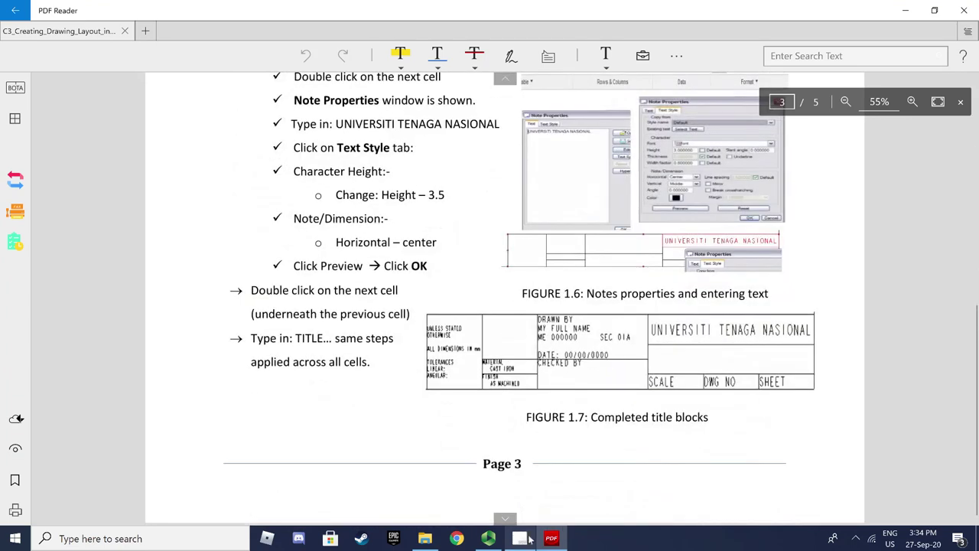
{"action": "left_click", "coordinate": [551, 538]}
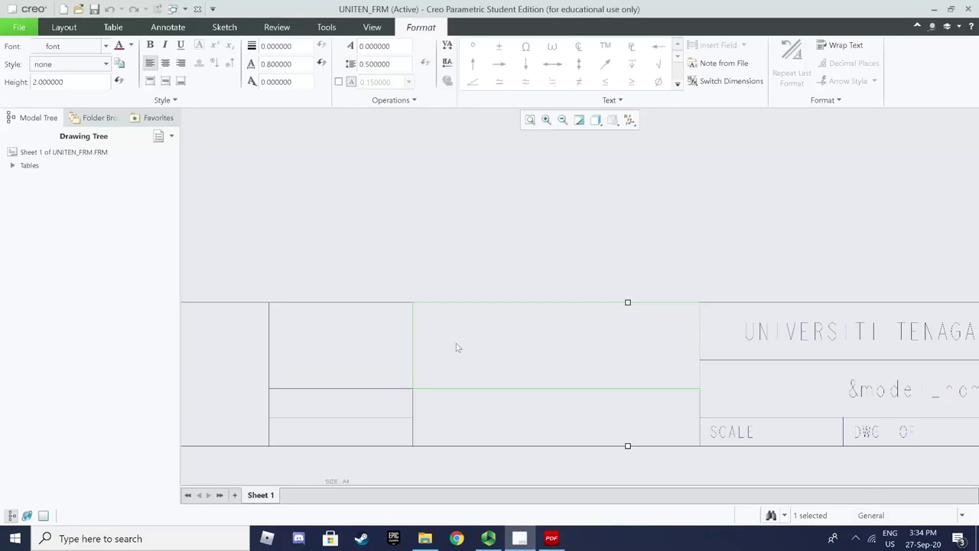
Type DRAWN BY, with the drafter's name and student number on the next line
{"action": "type", "text": "DR"}
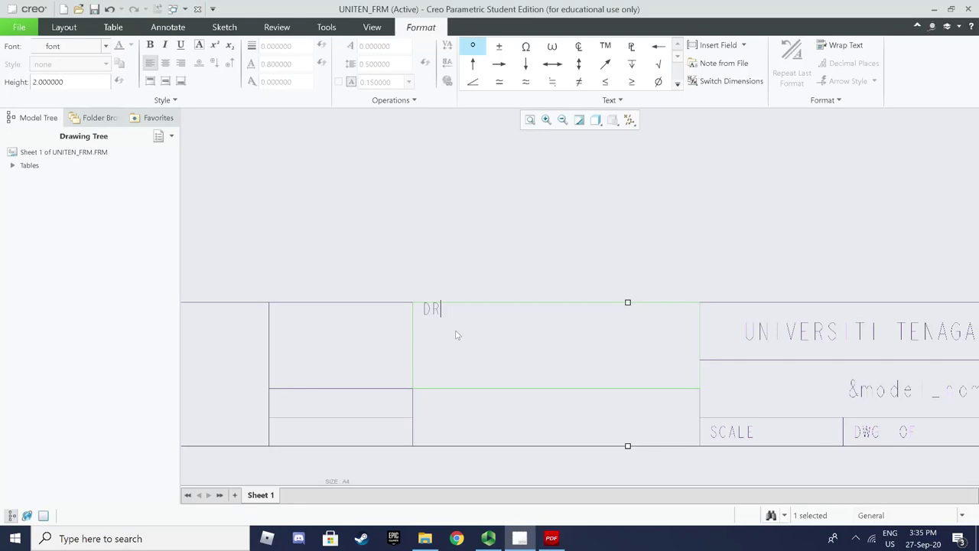
{"action": "type", "text": "AWN BY"}
{"action": "key", "text": "Return"}
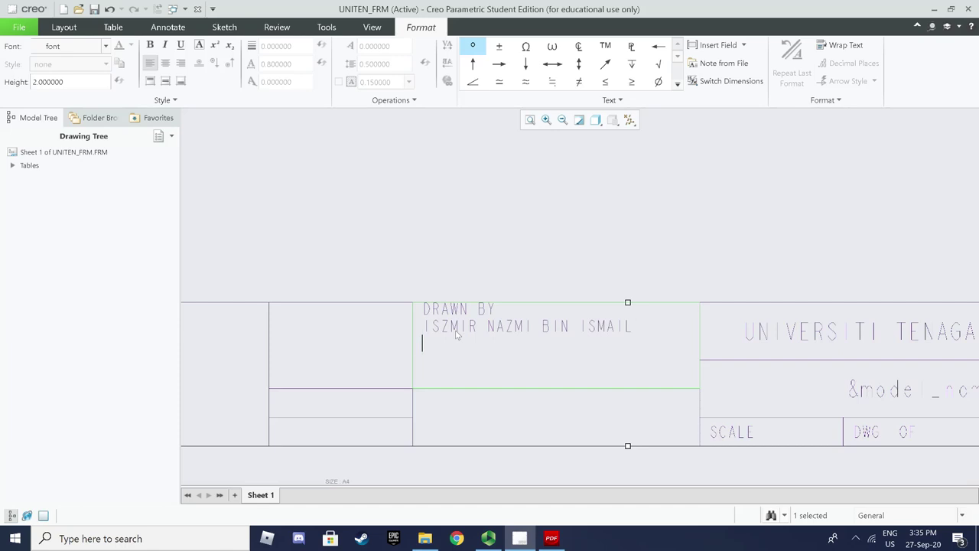
{"action": "type", "text": "ME0000000"}
Replace the name line with another drafter's name and add SEC01A after the student number
{"action": "left_click_drag", "start_coordinate": [630, 329], "coordinate": [424, 327]}
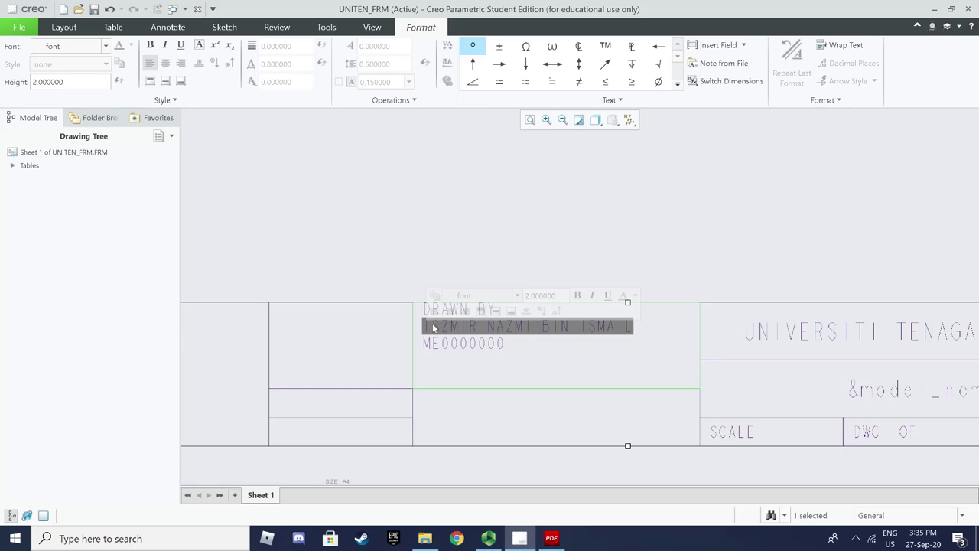
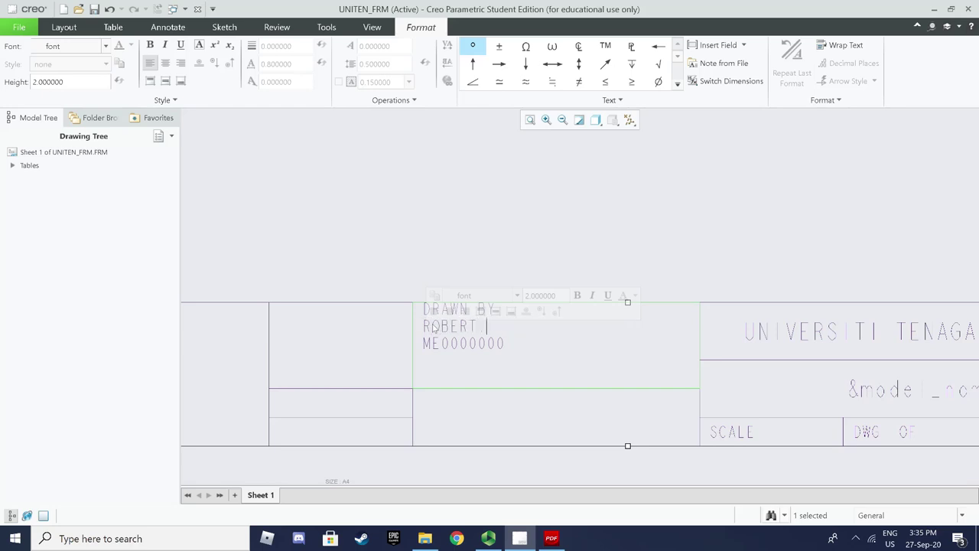
{"action": "left_click", "coordinate": [535, 350]}
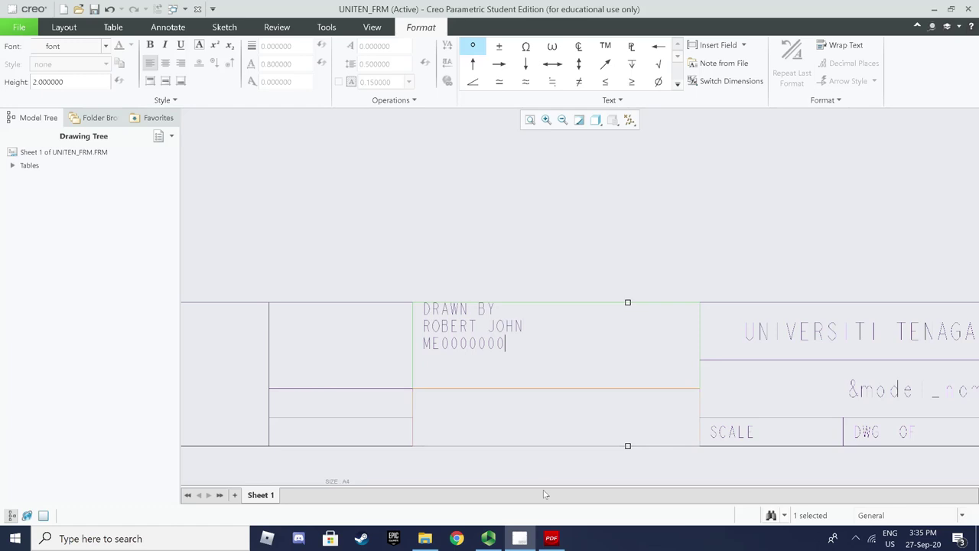
{"action": "left_click", "coordinate": [551, 538]}
{"action": "left_click", "coordinate": [552, 539]}
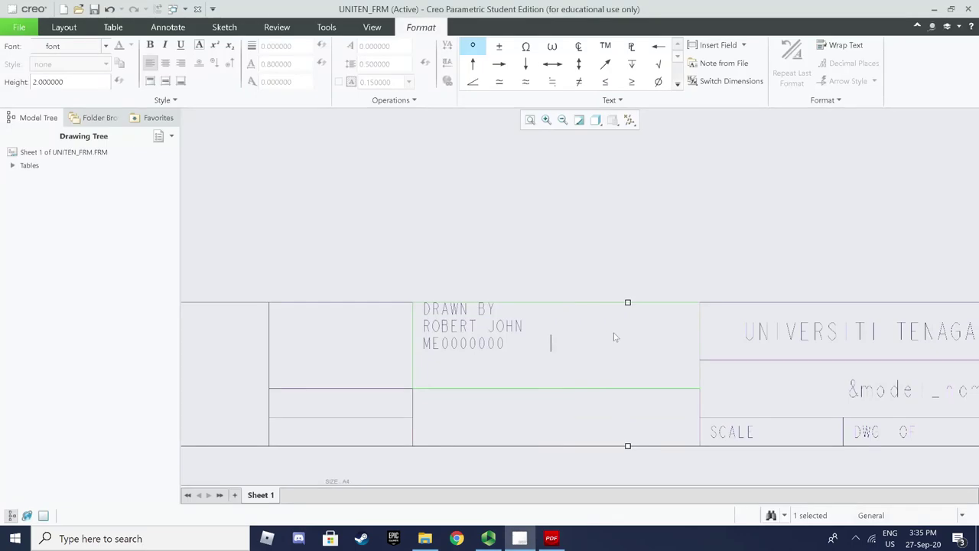
{"action": "type", "text": "SEC01A"}
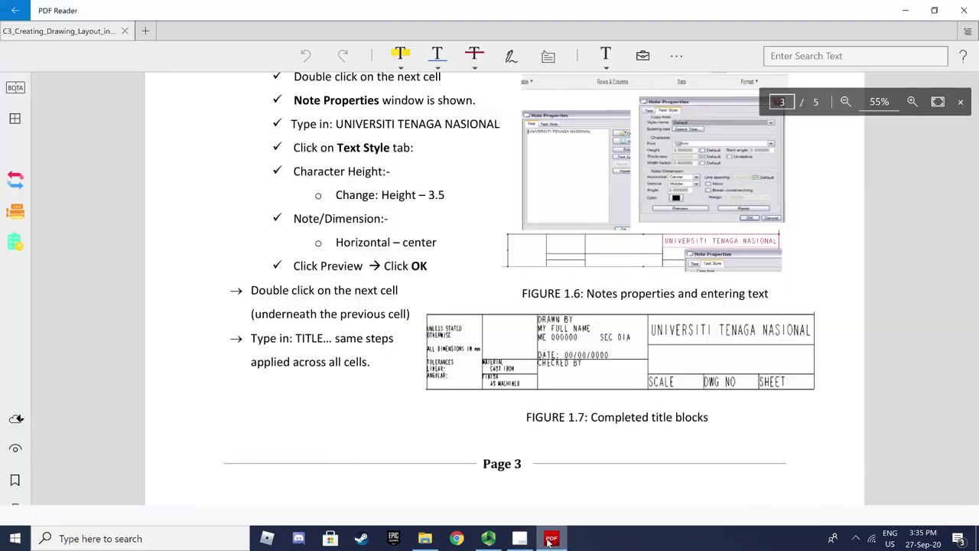
Add a DATE line reading &todays_date to the DRAWN BY cell
{"action": "left_click", "coordinate": [549, 538]}
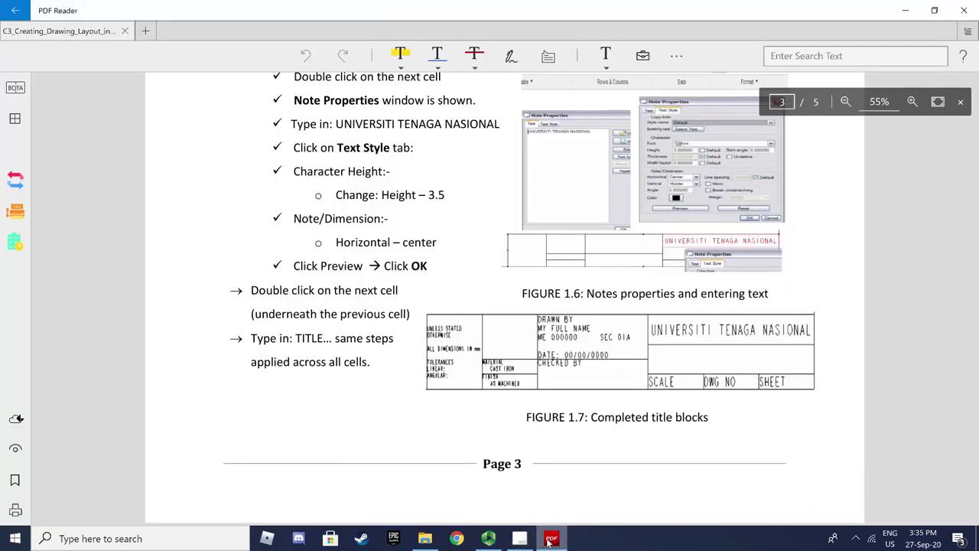
{"action": "left_click", "coordinate": [549, 538]}
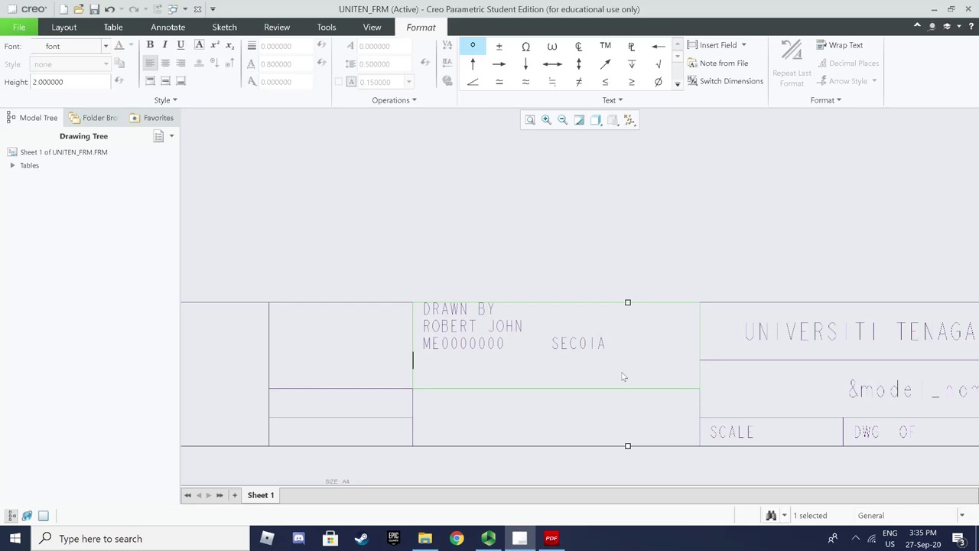
{"action": "type", "text": "DATE :"}
{"action": "left_click", "coordinate": [550, 539]}
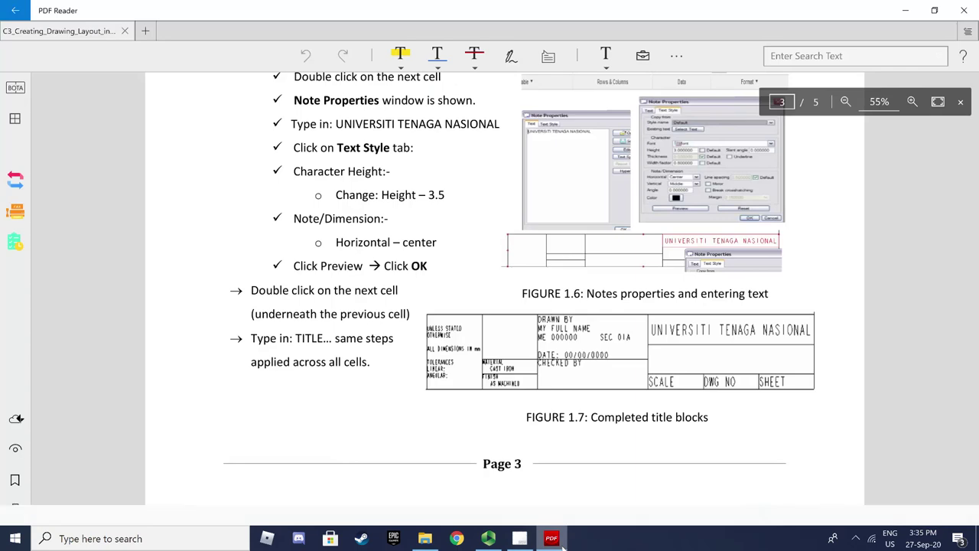
{"action": "left_click", "coordinate": [506, 517]}
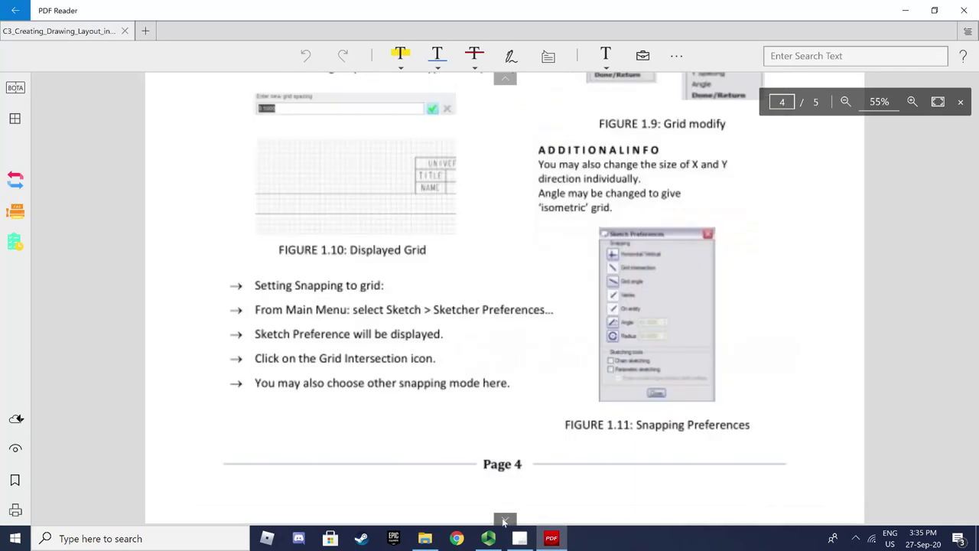
{"action": "scroll", "coordinate": [490, 474], "scroll_direction": "up", "scroll_amount": 6}
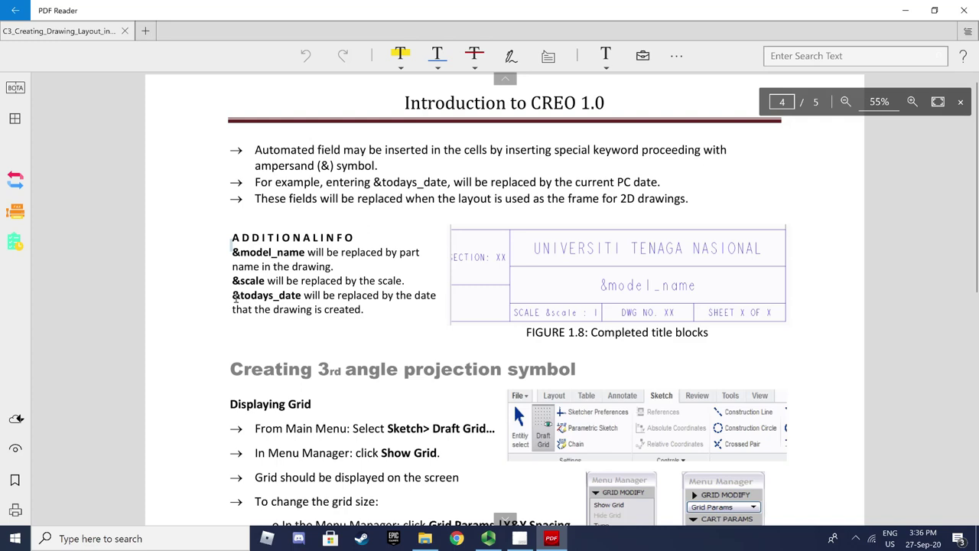
{"action": "left_click", "coordinate": [543, 540]}
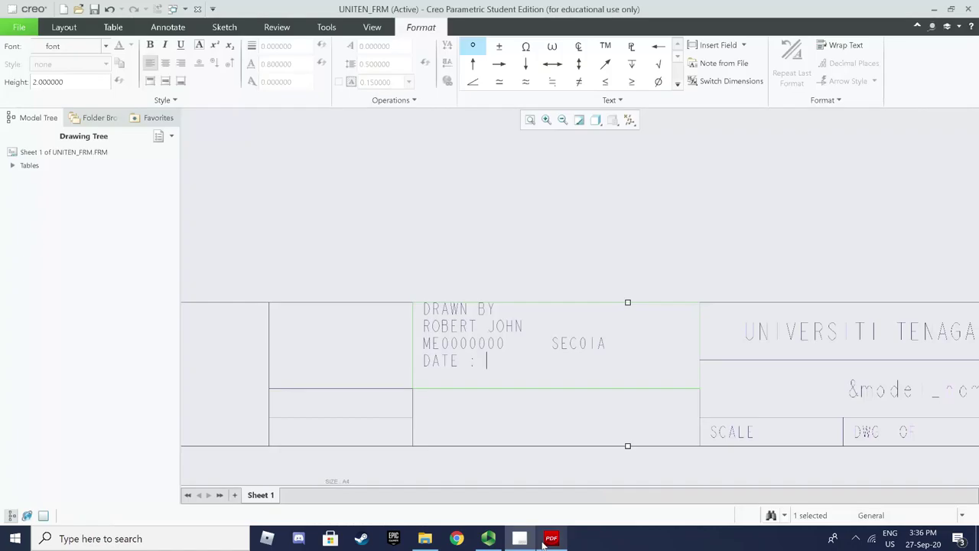
{"action": "type", "text": "&to"}
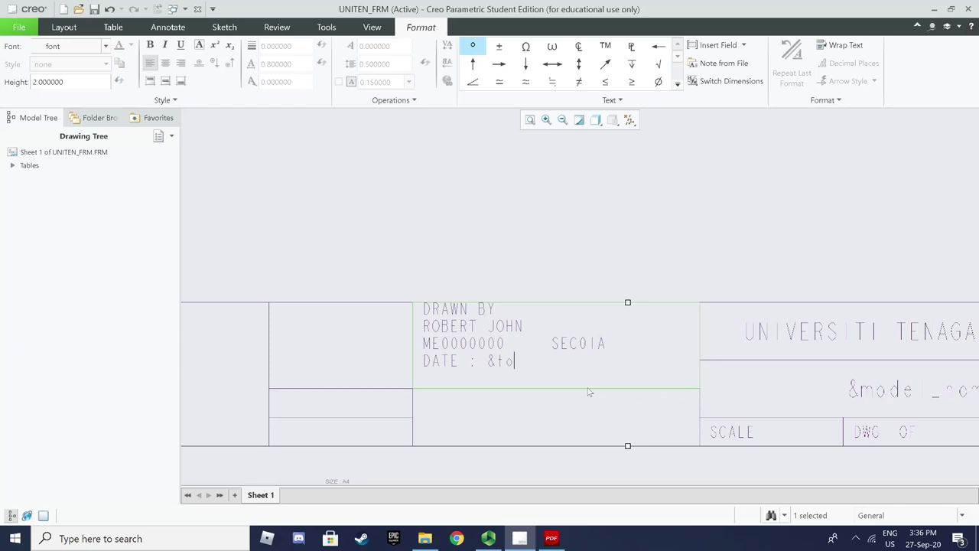
{"action": "type", "text": "days_date"}
{"action": "left_click", "coordinate": [501, 436]}
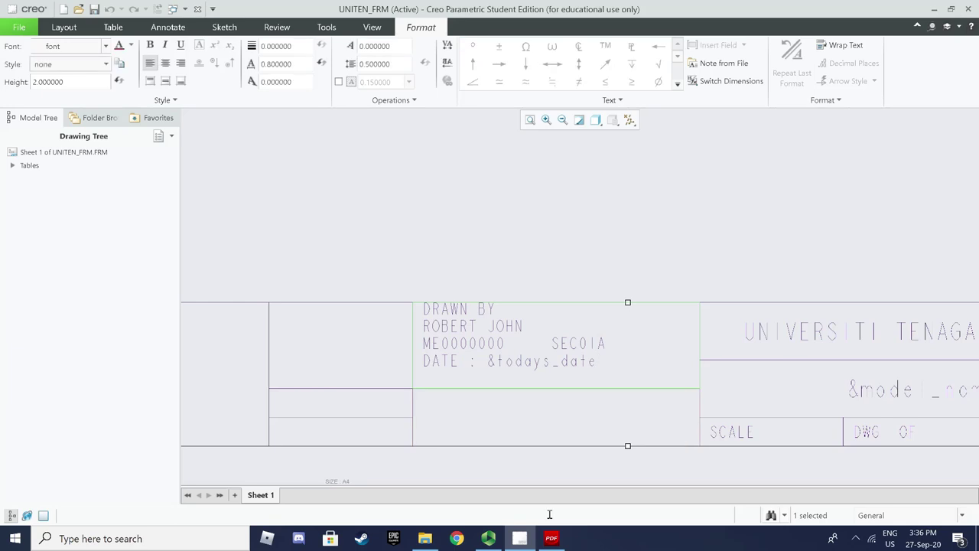
Review the tutorial's completed title block, then select the empty cell below DRAWN BY
{"action": "left_click", "coordinate": [551, 537]}
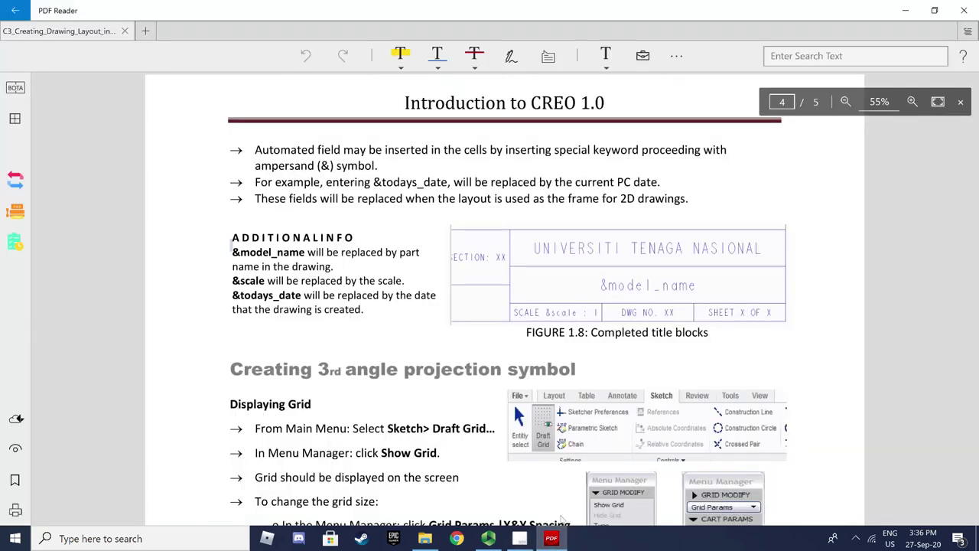
{"action": "scroll", "coordinate": [562, 505], "scroll_direction": "down", "scroll_amount": 8}
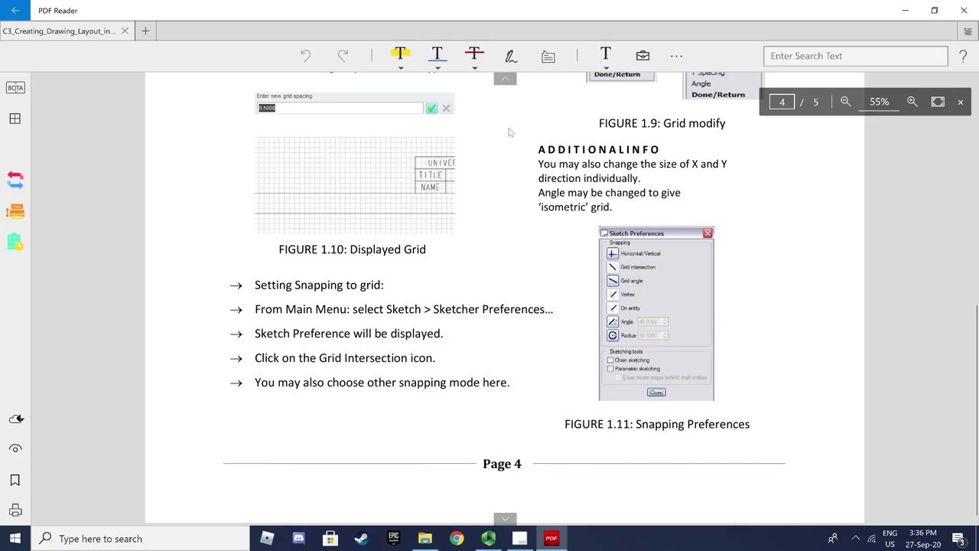
{"action": "left_click", "coordinate": [505, 79]}
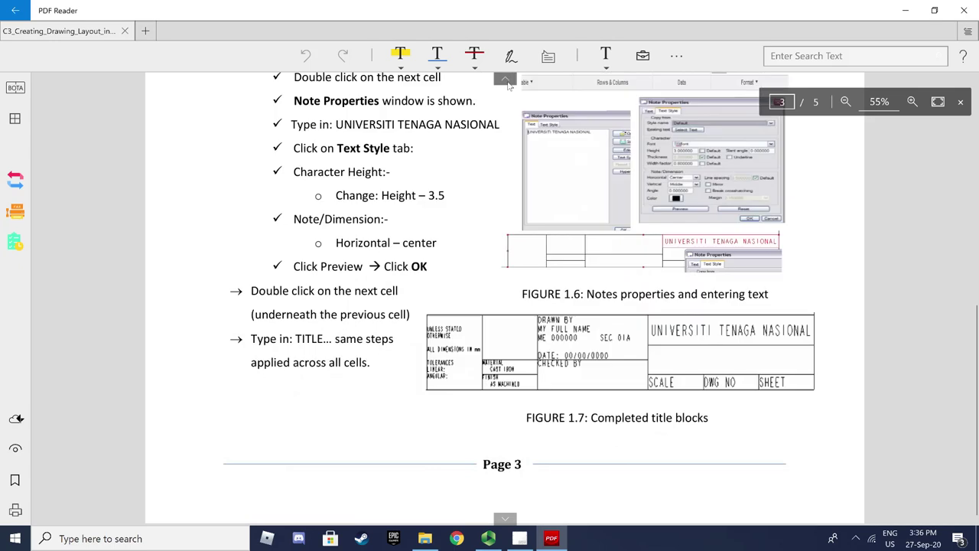
{"action": "left_click", "coordinate": [519, 537]}
{"action": "left_click", "coordinate": [551, 537]}
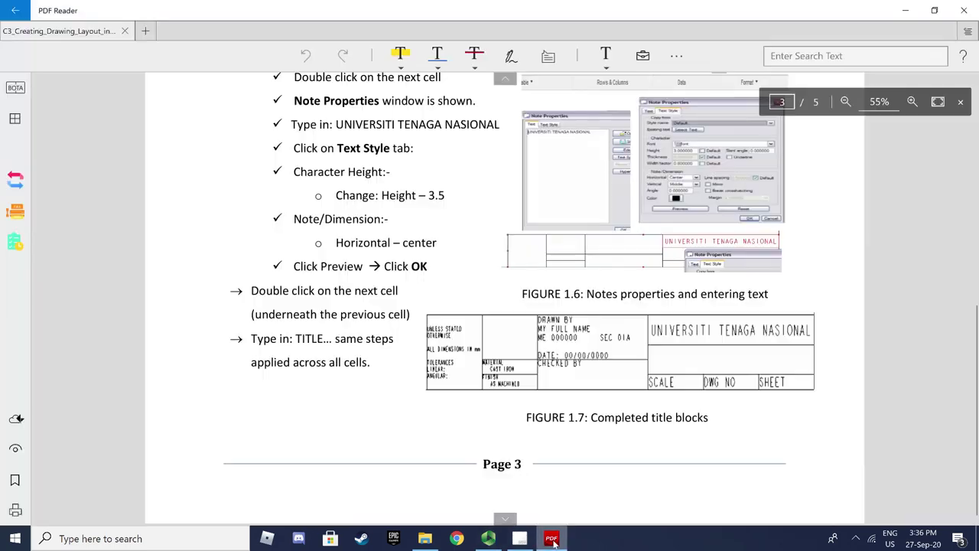
{"action": "left_click", "coordinate": [519, 538]}
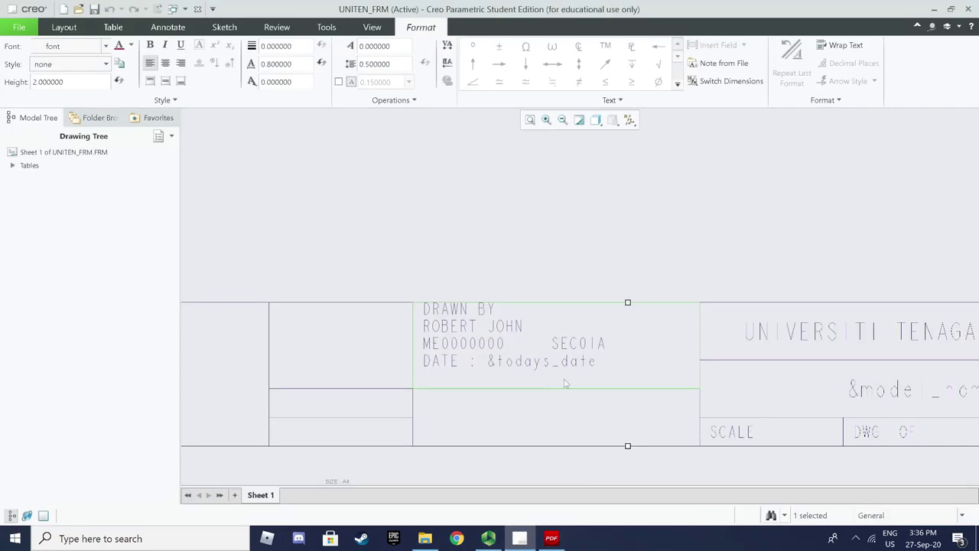
{"action": "left_click", "coordinate": [555, 425]}
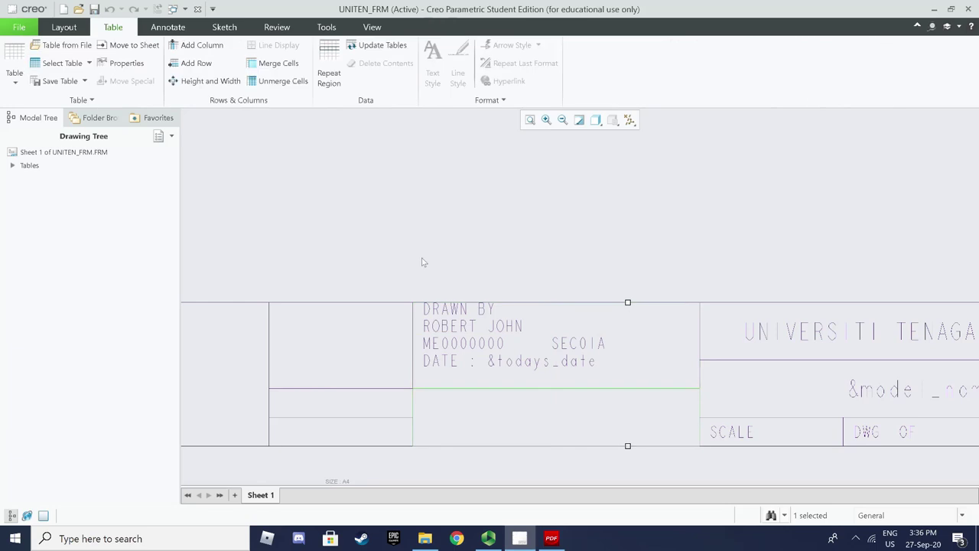
Set the text height of the cell below DRAWN BY to 2
{"action": "left_click", "coordinate": [484, 407]}
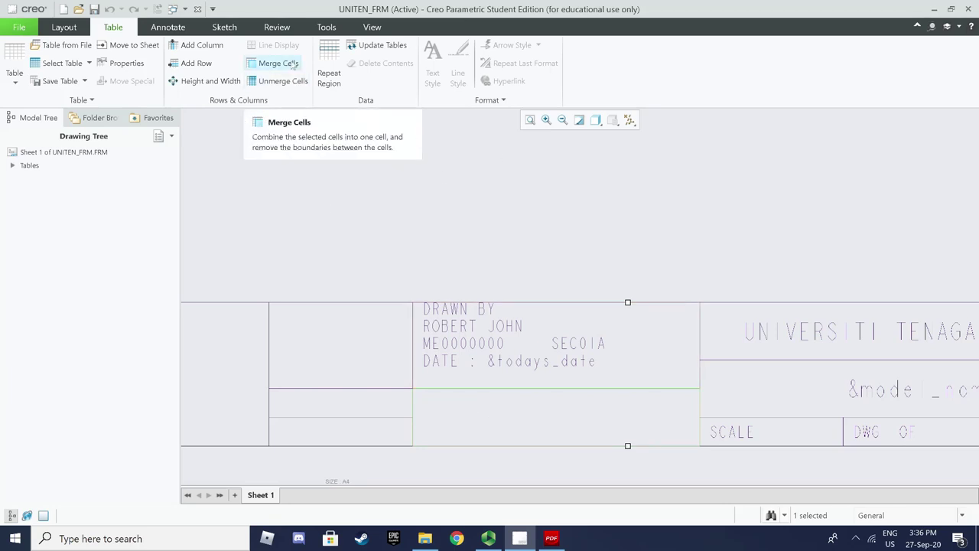
{"action": "left_click", "coordinate": [426, 220]}
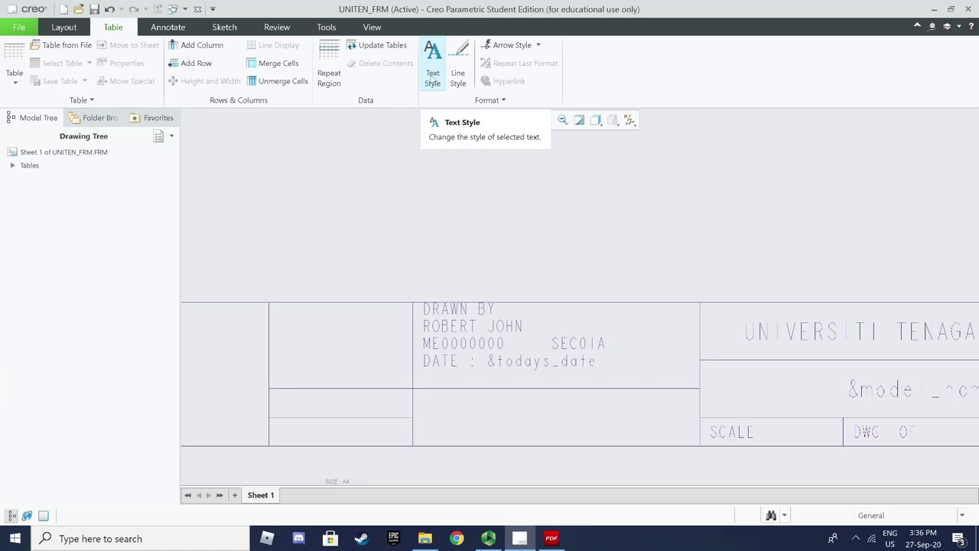
{"action": "left_click", "coordinate": [432, 76]}
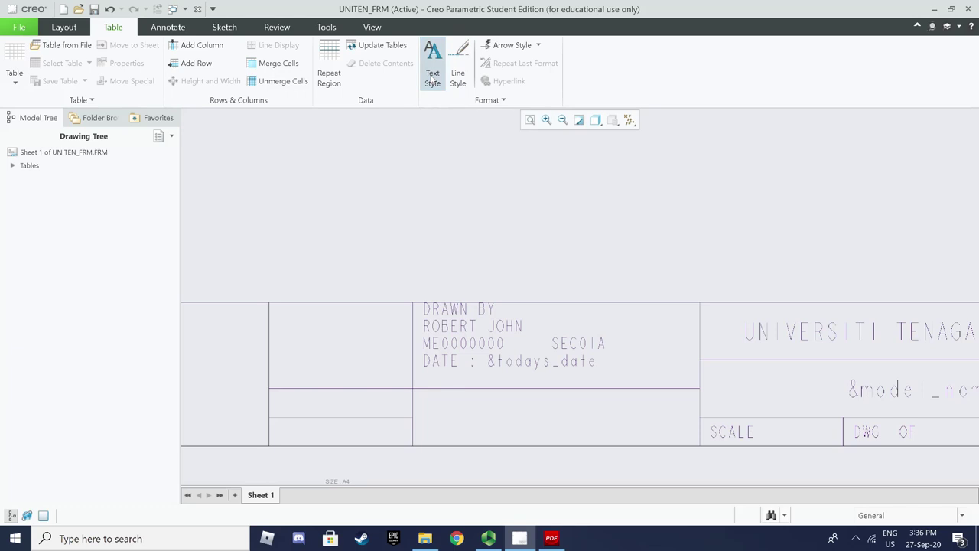
{"action": "left_click", "coordinate": [508, 410]}
{"action": "left_click", "coordinate": [893, 59]}
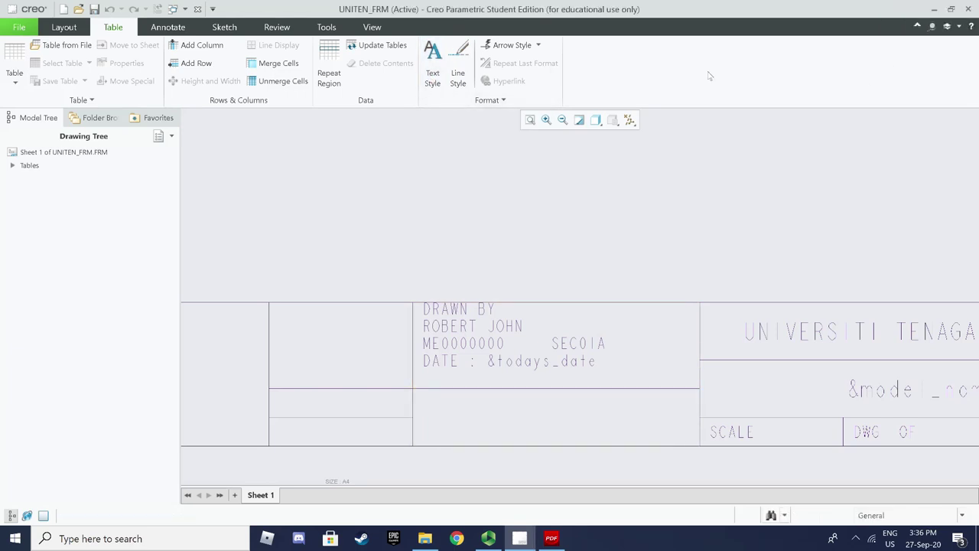
{"action": "double_click", "coordinate": [503, 412]}
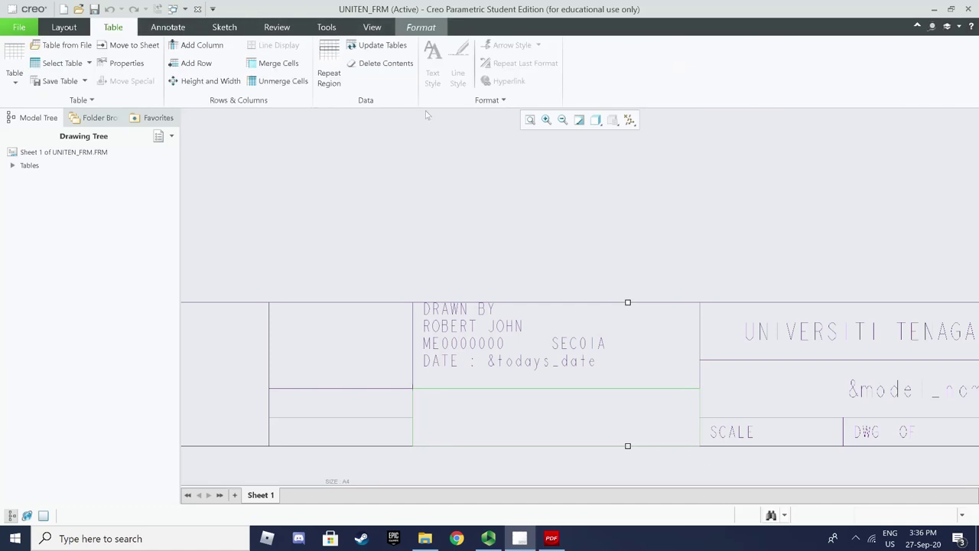
{"action": "left_click", "coordinate": [432, 63]}
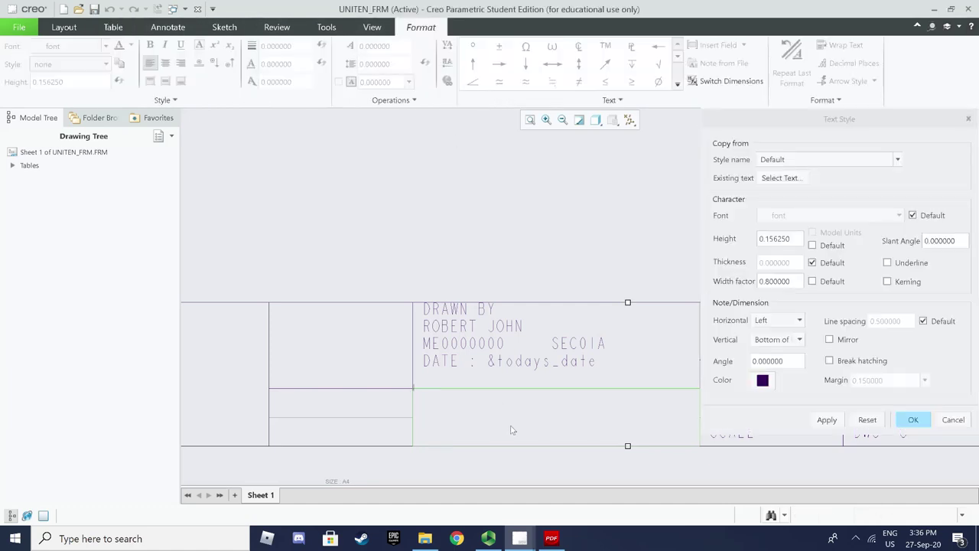
{"action": "double_click", "coordinate": [790, 239]}
{"action": "type", "text": "2"}
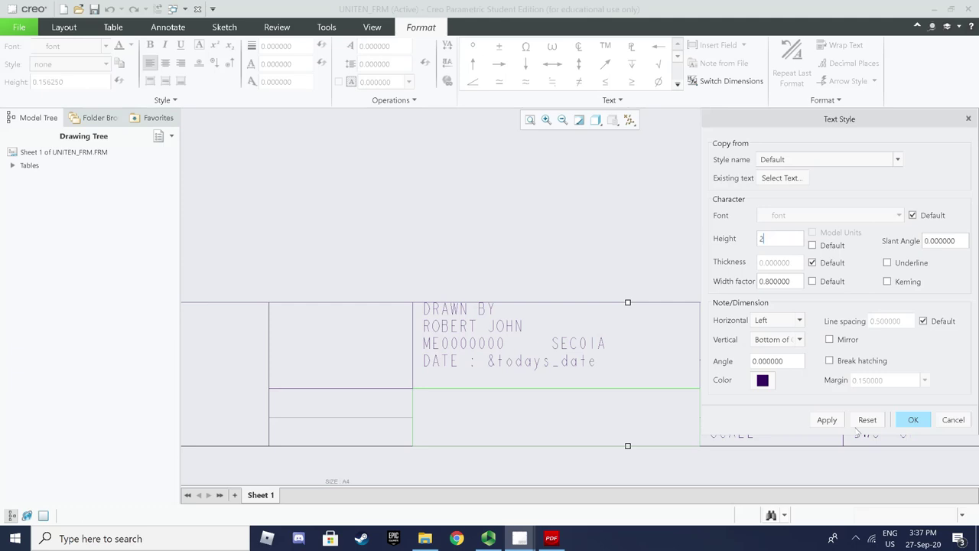
{"action": "left_click", "coordinate": [835, 424]}
{"action": "left_click", "coordinate": [907, 423]}
Enter CHECKED BY: with the checker's name below, then shift the table right
{"action": "type", "text": "the"}
{"action": "key", "text": "BackSpace"}
{"action": "key", "text": "BackSpace"}
{"action": "key", "text": "BackSpace"}
{"action": "type", "text": "CH"}
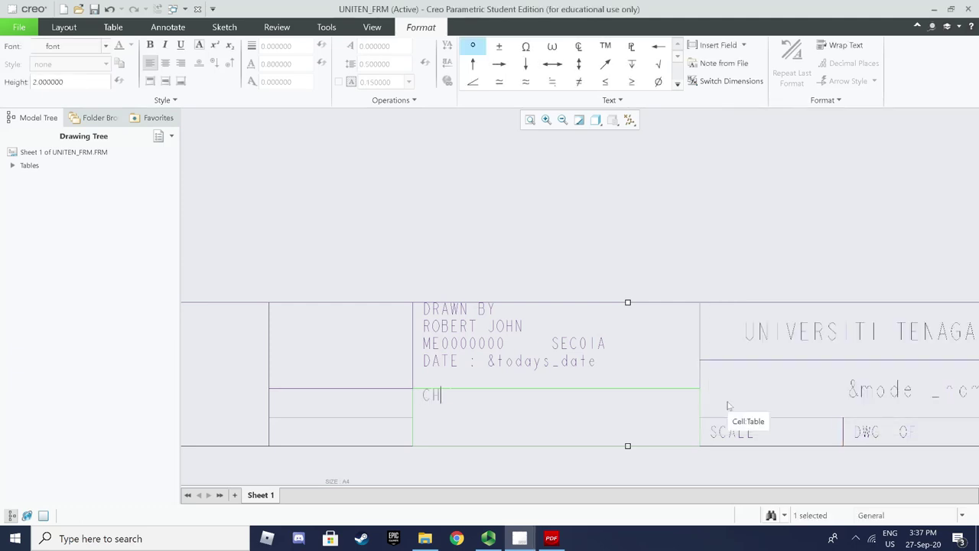
{"action": "type", "text": "ECKED BHY"}
{"action": "key", "text": "BackSpace"}
{"action": "key", "text": "BackSpace"}
{"action": "type", "text": "Y:"}
{"action": "key", "text": "Return"}
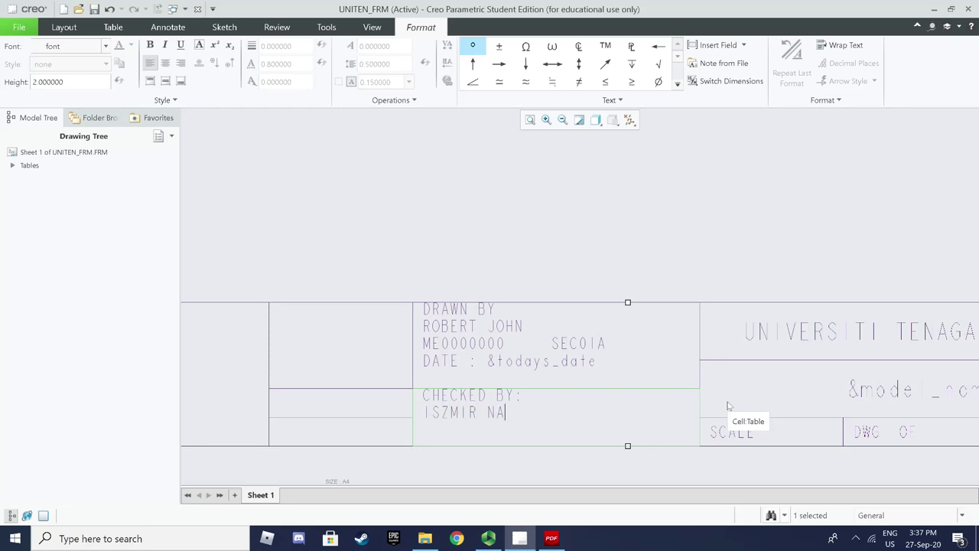
{"action": "left_click_drag", "start_coordinate": [470, 461], "coordinate": [612, 458]}
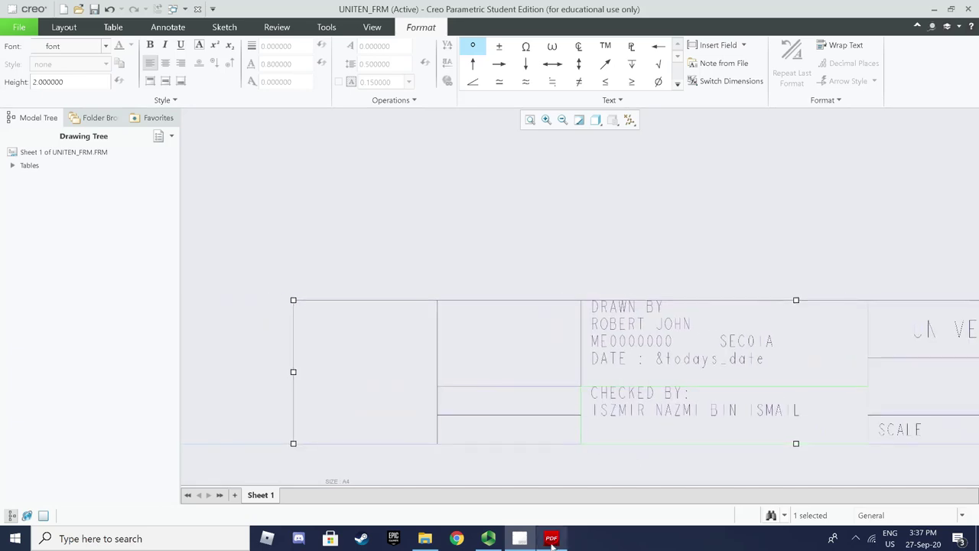
Try text height 1.5 on the CHECKED BY cell, then restore it to 2
{"action": "left_click", "coordinate": [550, 537]}
{"action": "left_click", "coordinate": [519, 538]}
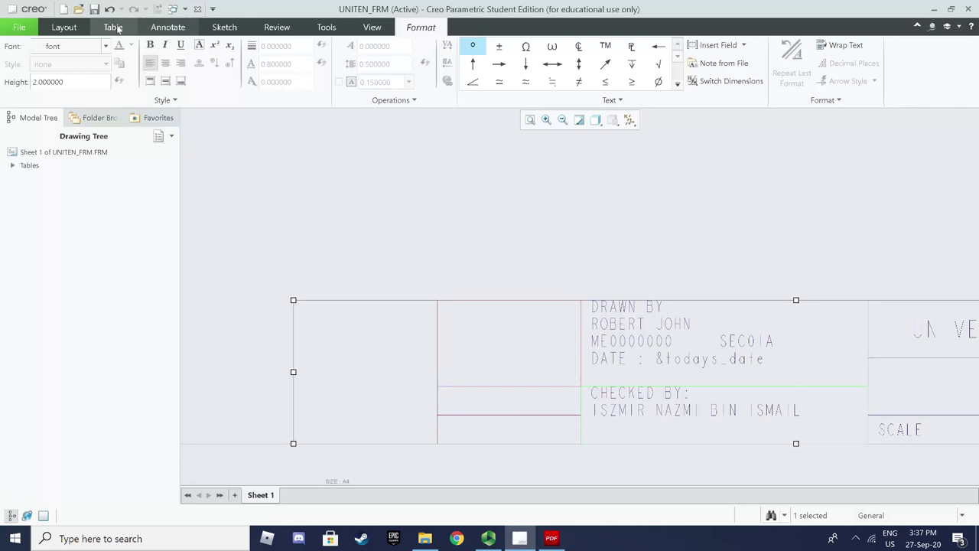
{"action": "left_click", "coordinate": [481, 437]}
{"action": "left_click", "coordinate": [494, 408]}
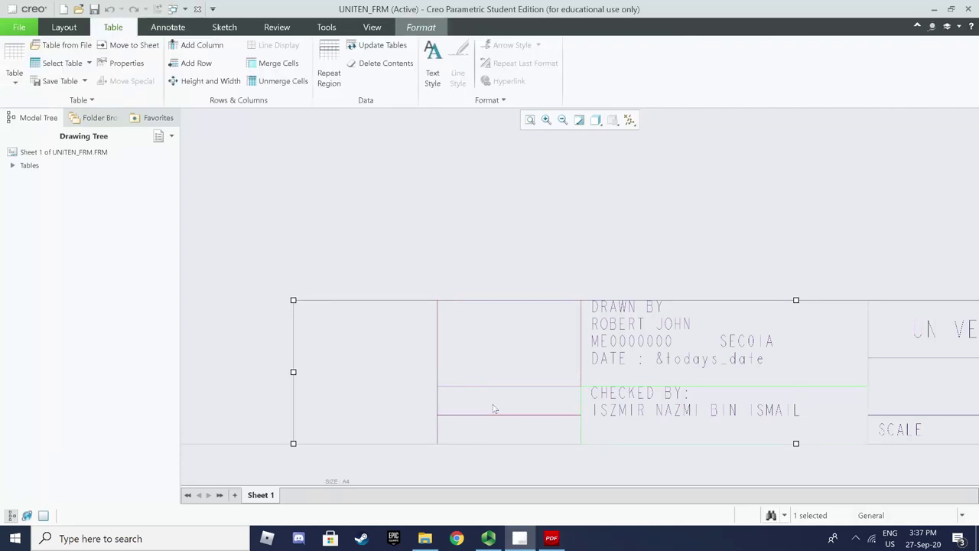
{"action": "left_click", "coordinate": [432, 76]}
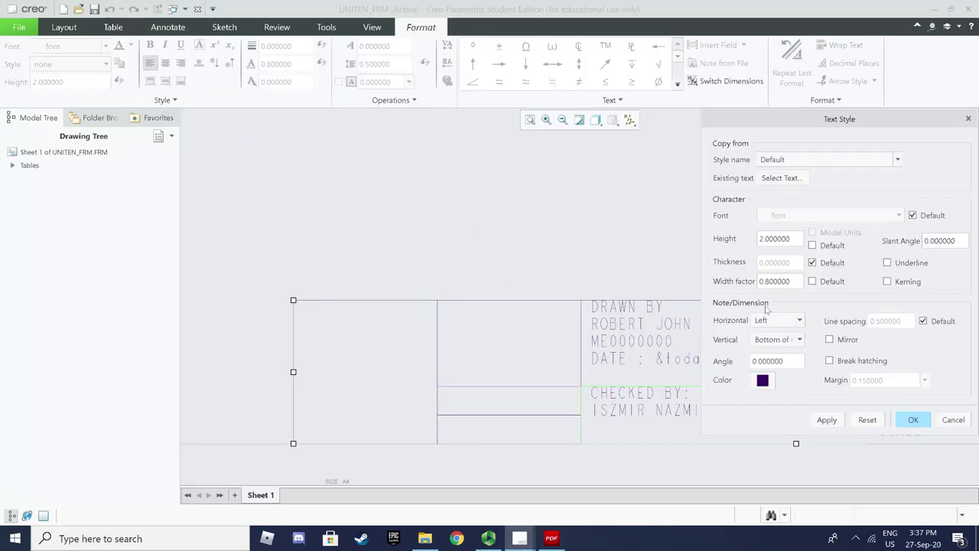
{"action": "left_click_drag", "start_coordinate": [794, 240], "coordinate": [741, 234]}
{"action": "type", "text": "1.5"}
{"action": "left_click", "coordinate": [835, 425]}
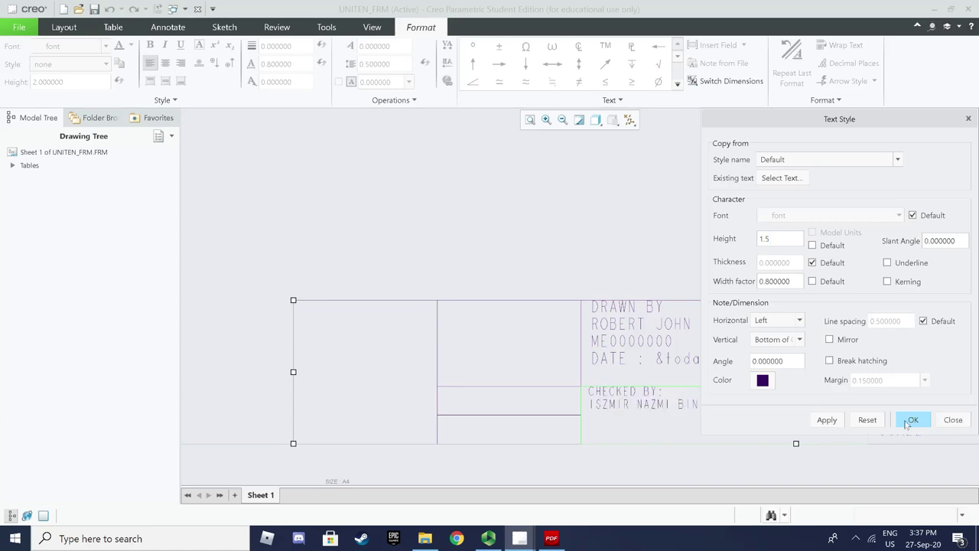
{"action": "left_click_drag", "start_coordinate": [772, 242], "coordinate": [723, 239]}
{"action": "type", "text": "2"}
{"action": "left_click", "coordinate": [827, 419]}
{"action": "left_click", "coordinate": [920, 422]}
Give the cell left of CHECKED BY text height 1.5 and enter MATERIAL:
{"action": "left_click", "coordinate": [485, 195]}
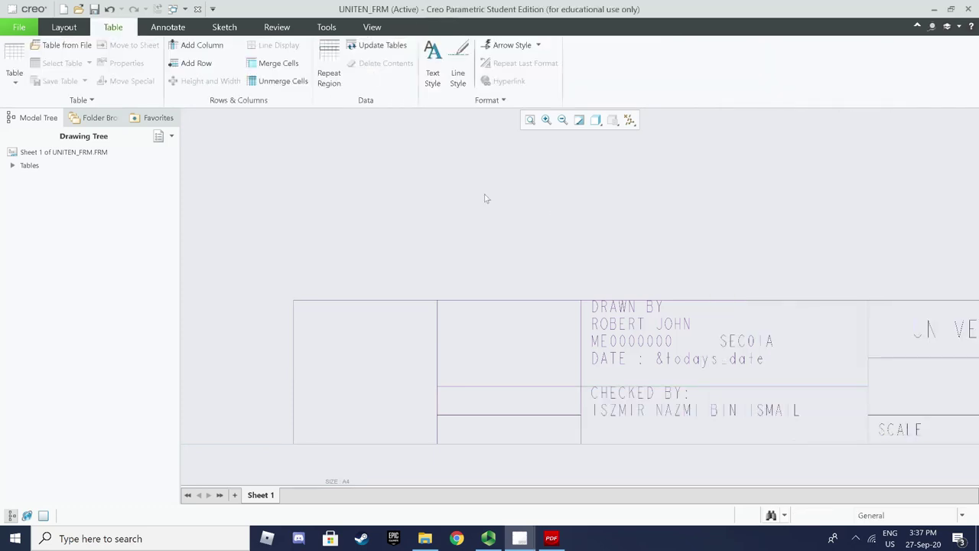
{"action": "left_click", "coordinate": [505, 390]}
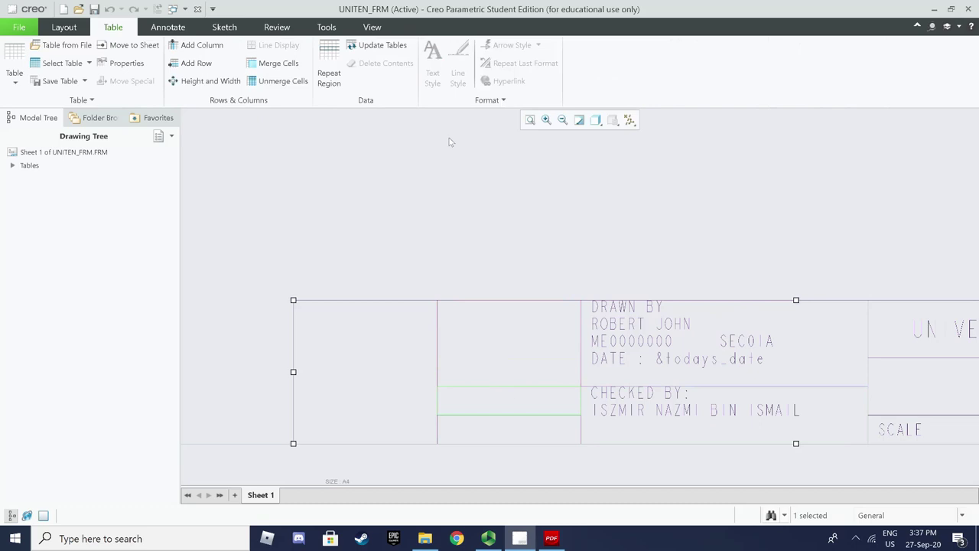
{"action": "left_click", "coordinate": [464, 397]}
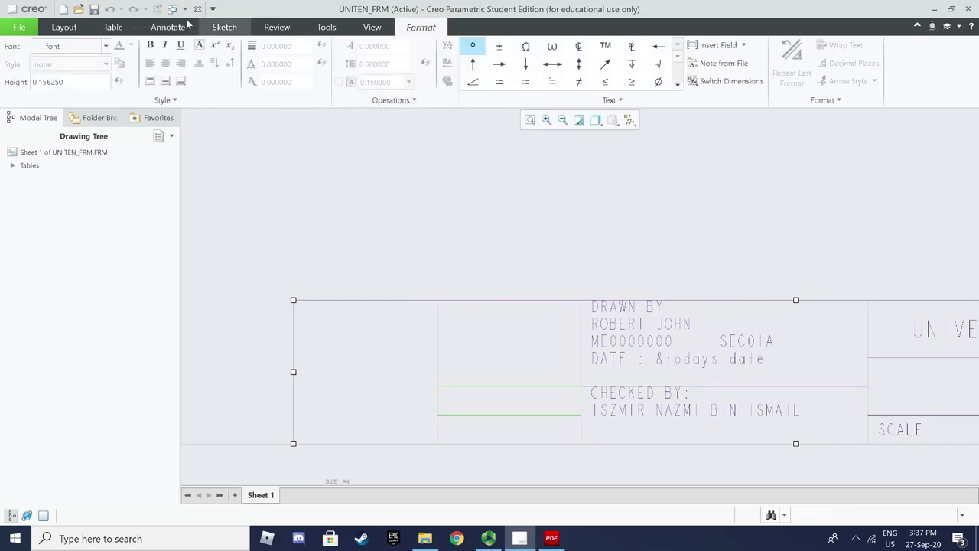
{"action": "left_click", "coordinate": [114, 26]}
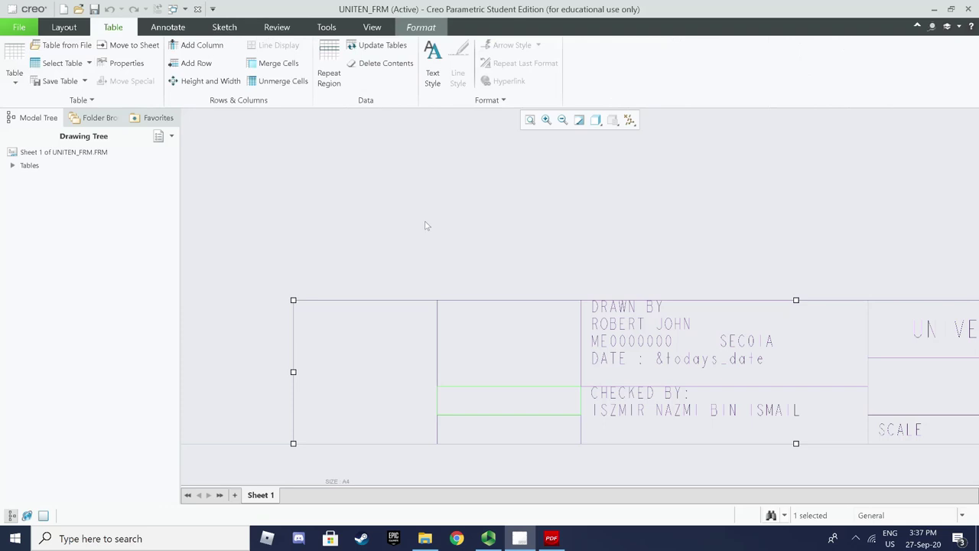
{"action": "left_click", "coordinate": [434, 76]}
{"action": "left_click_drag", "start_coordinate": [795, 238], "coordinate": [723, 231]}
{"action": "type", "text": "1.5"}
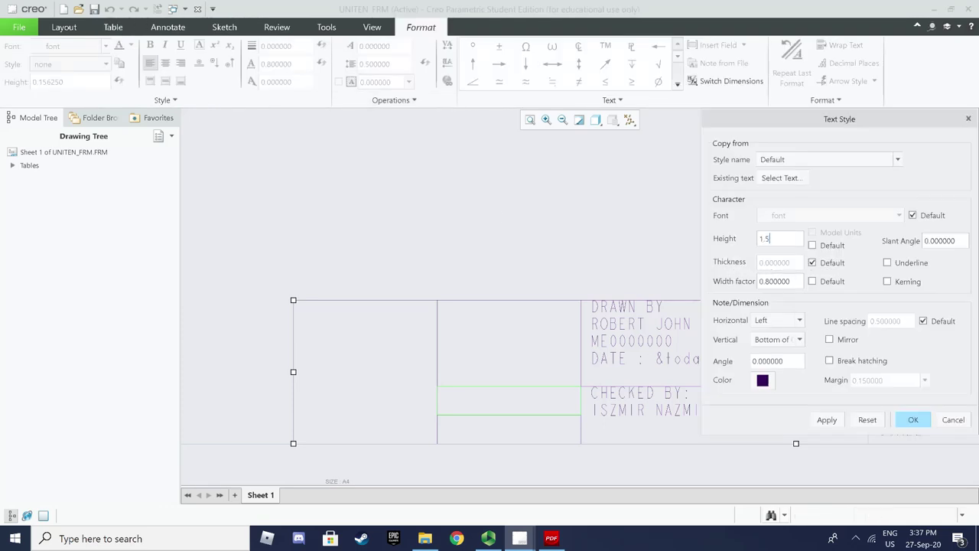
{"action": "left_click", "coordinate": [913, 419]}
{"action": "double_click", "coordinate": [498, 405]}
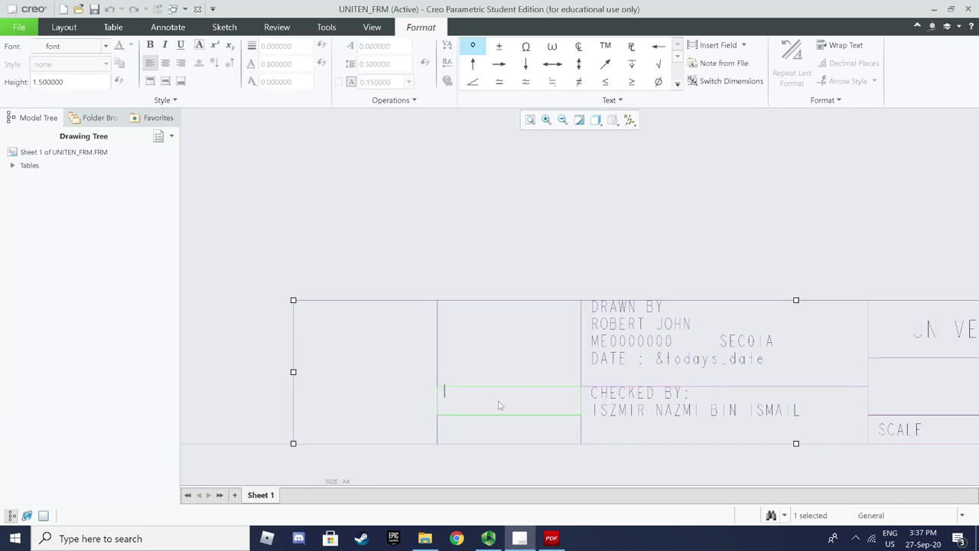
{"action": "type", "text": "MATERIAL:"}
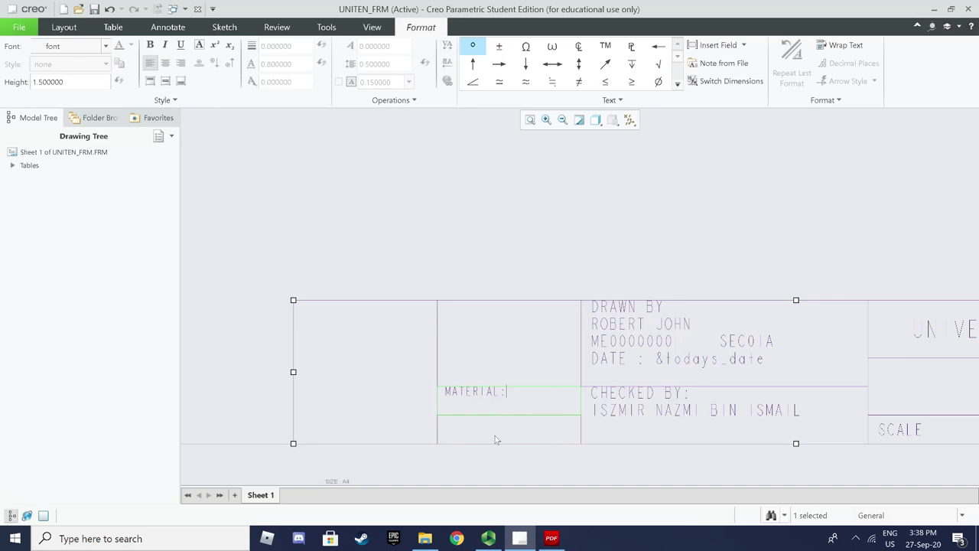
Set the text height of the empty cell below MATERIAL to 1.5
{"action": "left_click", "coordinate": [550, 538]}
{"action": "left_click", "coordinate": [551, 538]}
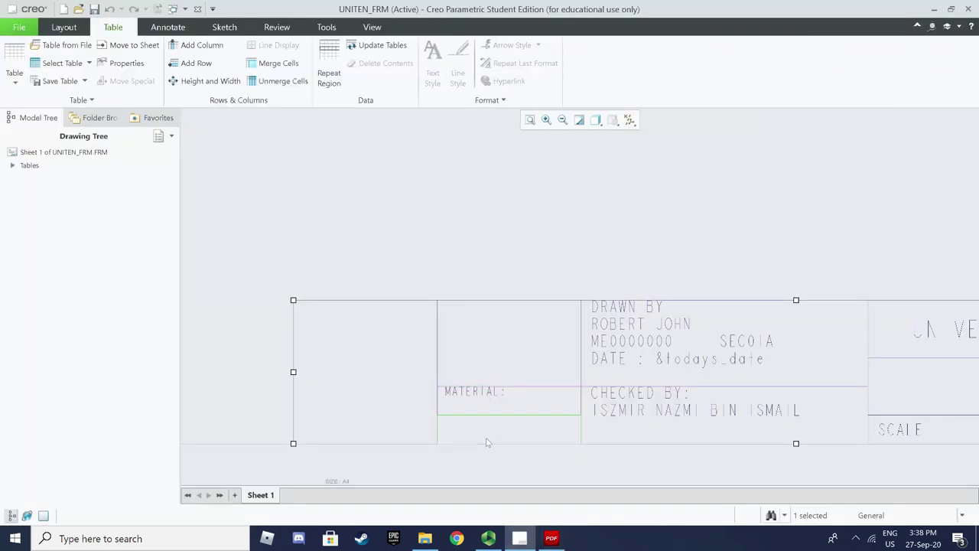
{"action": "double_click", "coordinate": [512, 405]}
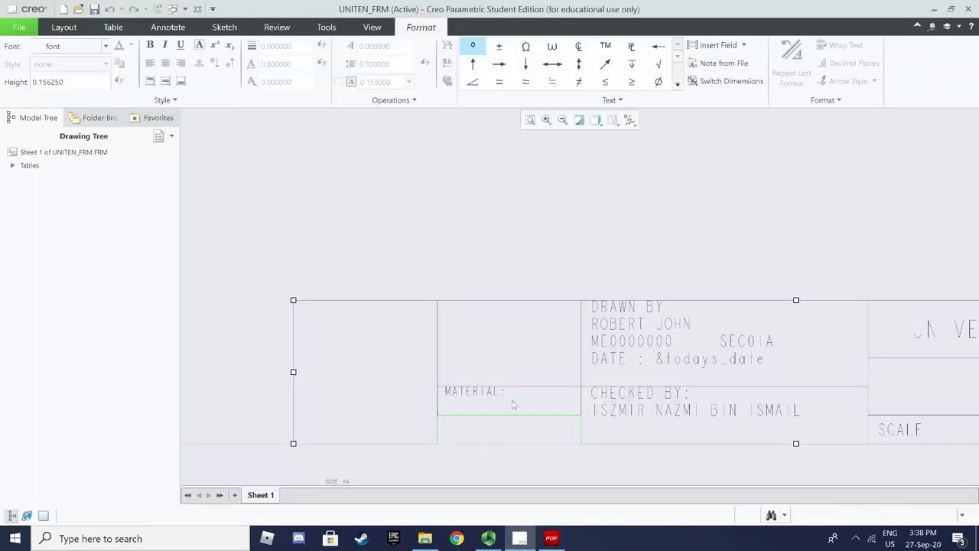
{"action": "left_click", "coordinate": [114, 26]}
{"action": "left_click", "coordinate": [480, 431]}
{"action": "left_click", "coordinate": [432, 61]}
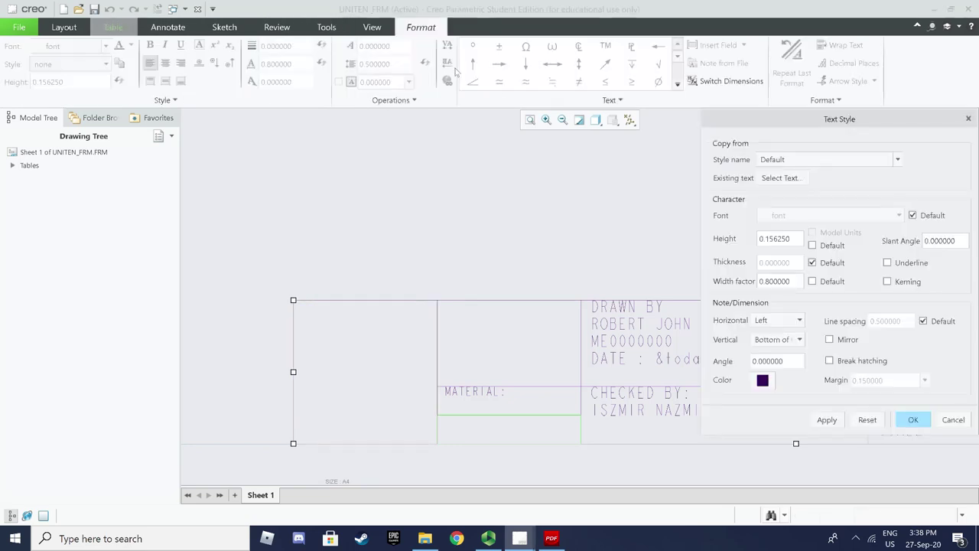
{"action": "left_click_drag", "start_coordinate": [791, 237], "coordinate": [708, 236]}
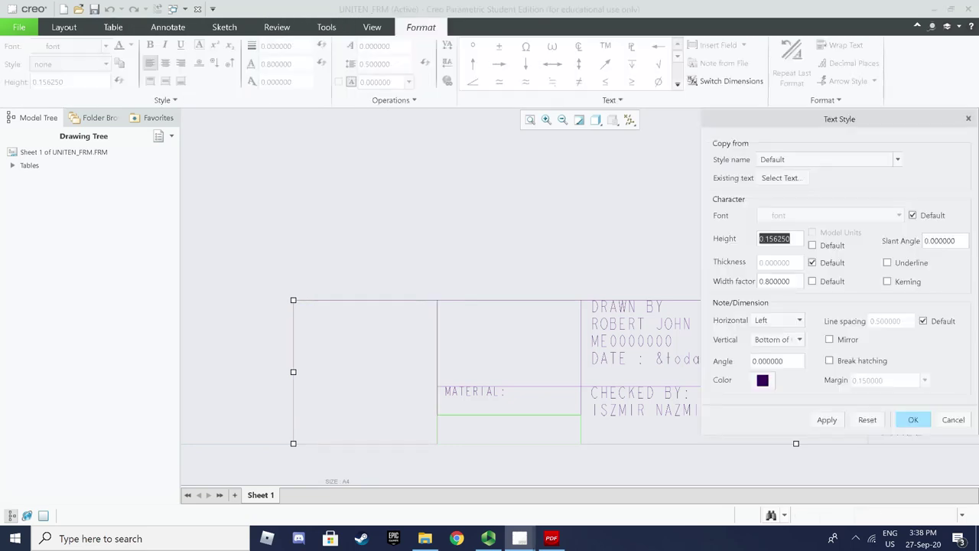
{"action": "type", "text": "1.5"}
{"action": "left_click", "coordinate": [836, 421]}
{"action": "left_click", "coordinate": [911, 419]}
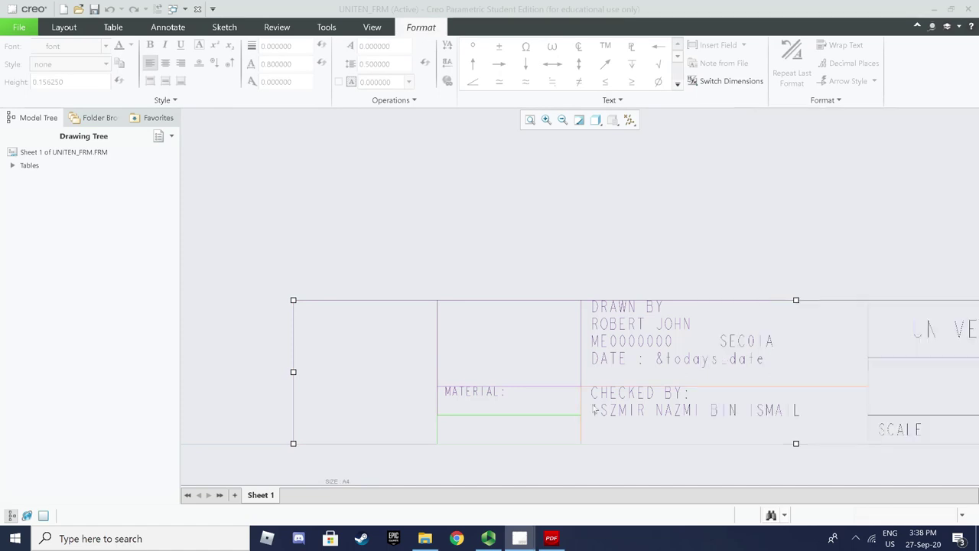
Enter 'FINISH :' and 'AS MACHINED' on two lines in that cell
{"action": "double_click", "coordinate": [516, 429]}
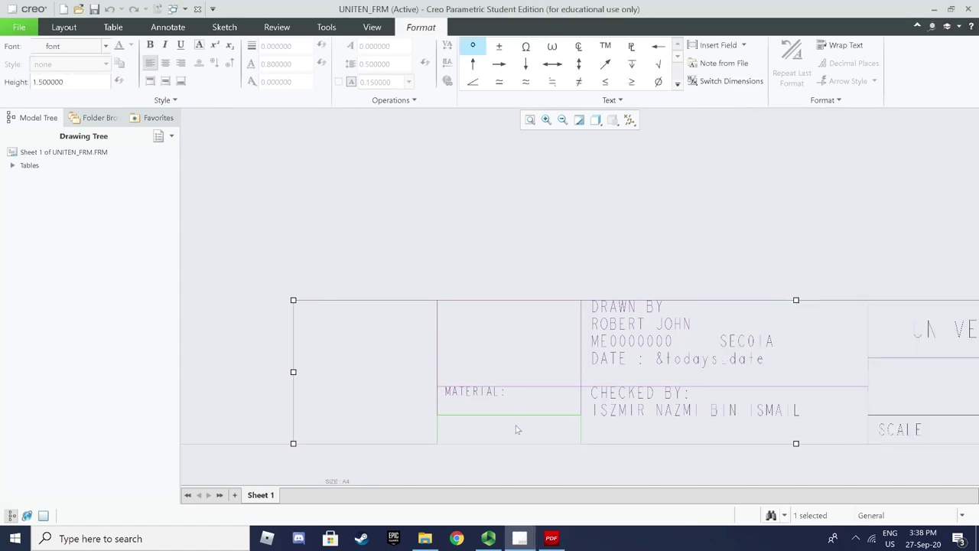
{"action": "type", "text": "FINISH"}
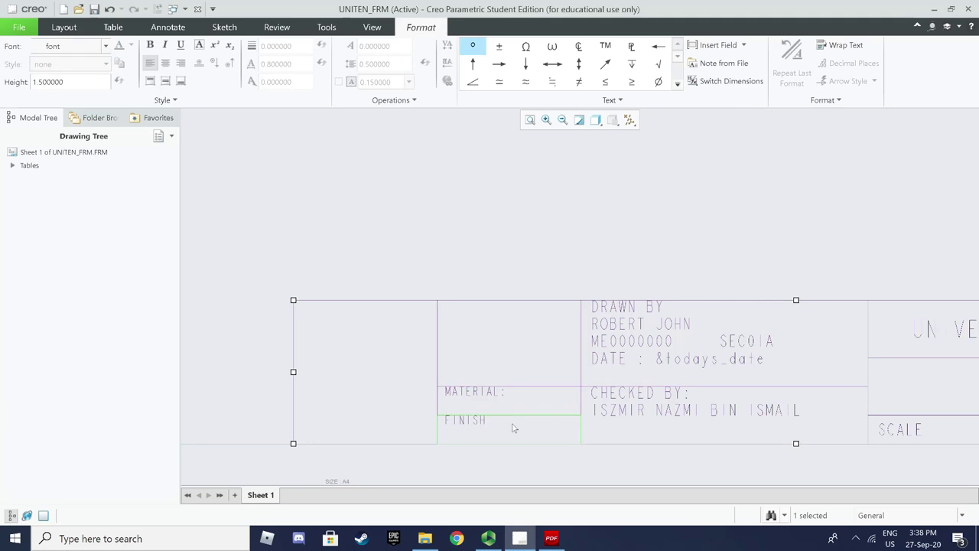
{"action": "left_click", "coordinate": [551, 538]}
{"action": "left_click", "coordinate": [551, 537]}
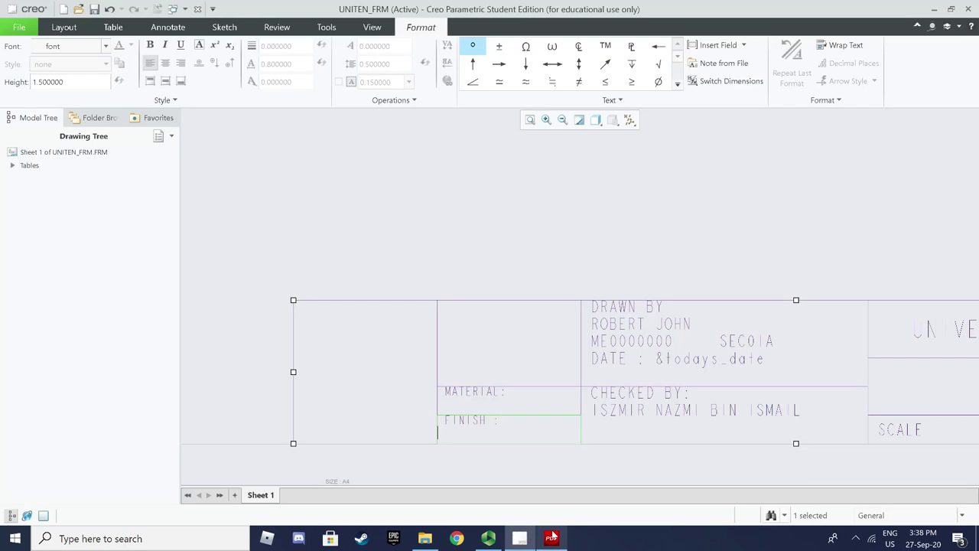
{"action": "type", "text": ":"}
{"action": "key", "text": "Return"}
{"action": "type", "text": "AS MAS"}
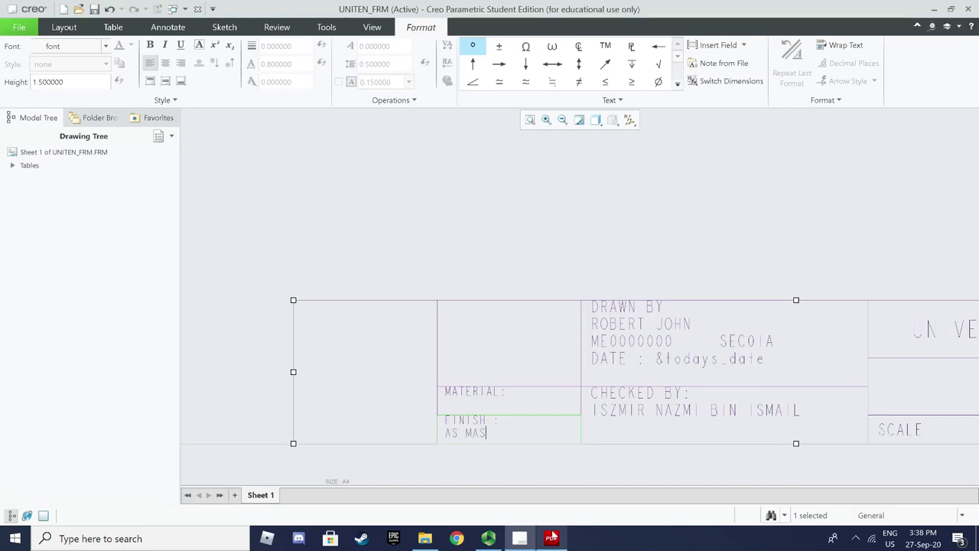
{"action": "key", "text": "BackSpace"}
{"action": "type", "text": "CHINED"}
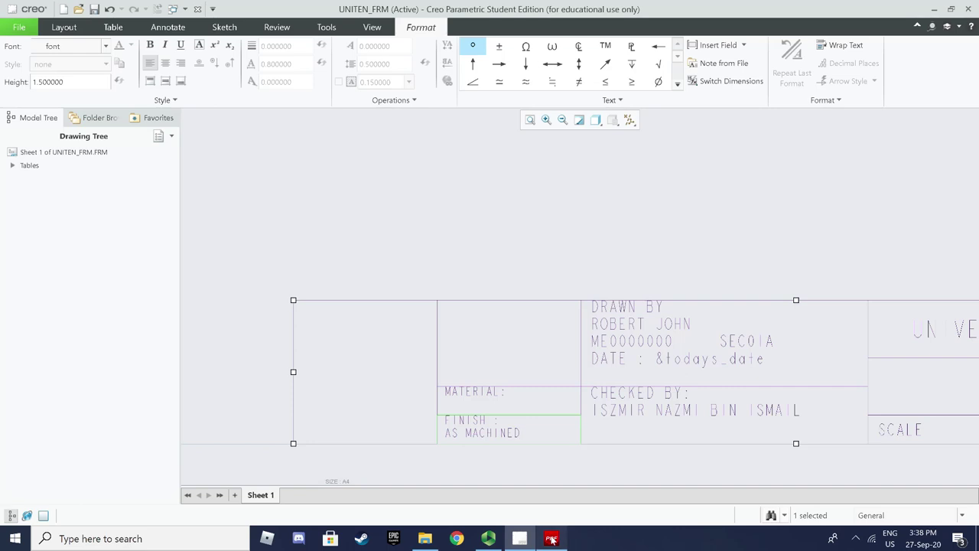
{"action": "left_click", "coordinate": [551, 539]}
{"action": "left_click", "coordinate": [551, 539]}
{"action": "left_click", "coordinate": [363, 237]}
{"action": "left_click", "coordinate": [359, 326]}
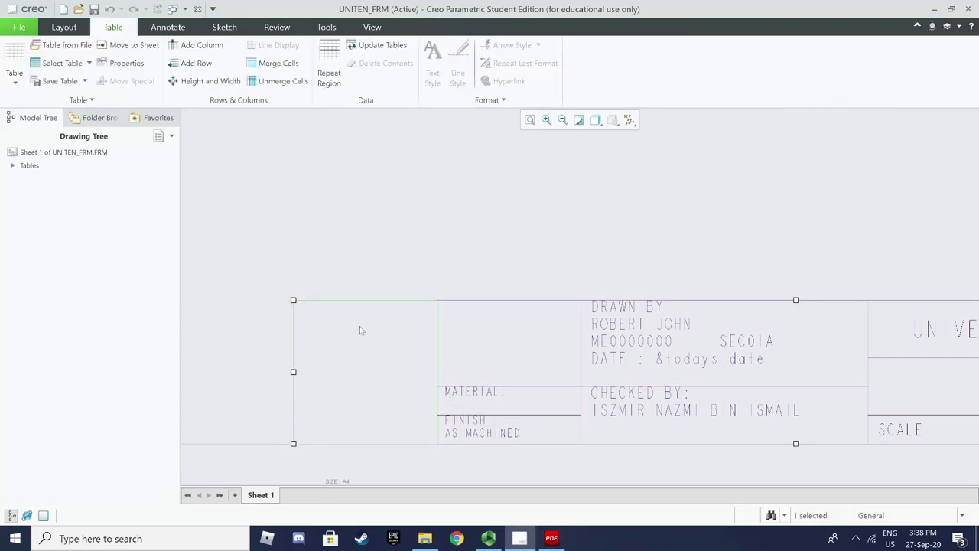
Set the left title-block cell's text height to 1.5
{"action": "left_click", "coordinate": [114, 27]}
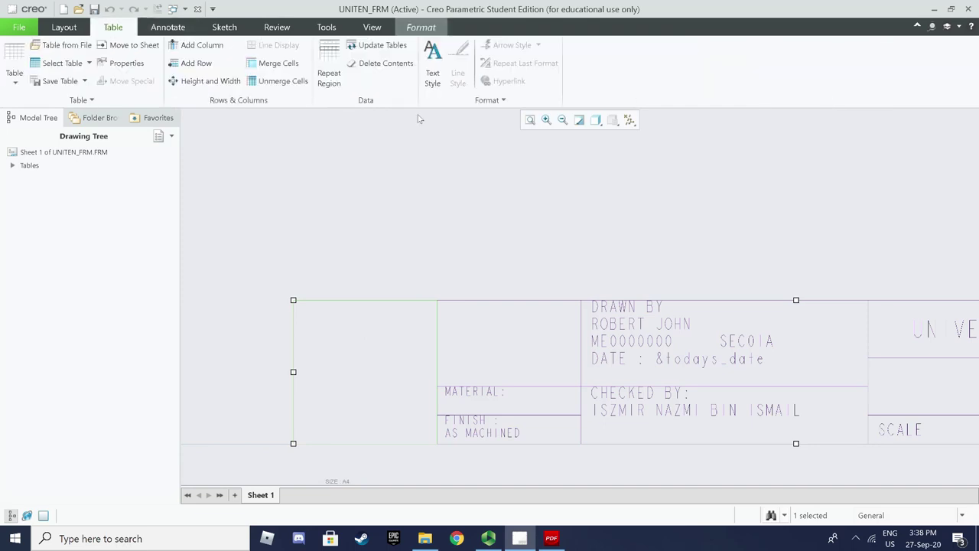
{"action": "left_click", "coordinate": [433, 76]}
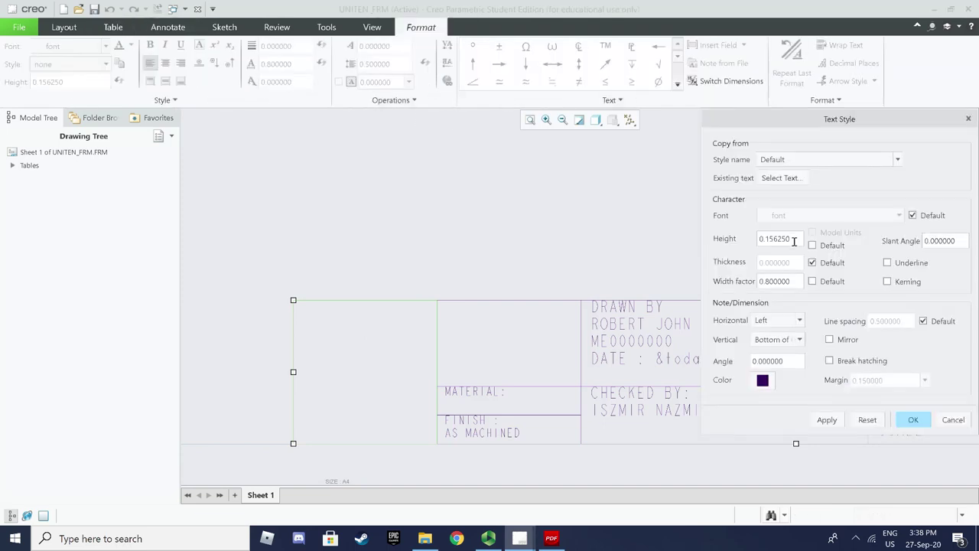
{"action": "left_click_drag", "start_coordinate": [795, 239], "coordinate": [759, 239]}
{"action": "type", "text": "1"}
{"action": "left_click", "coordinate": [827, 420]}
{"action": "left_click", "coordinate": [914, 425]}
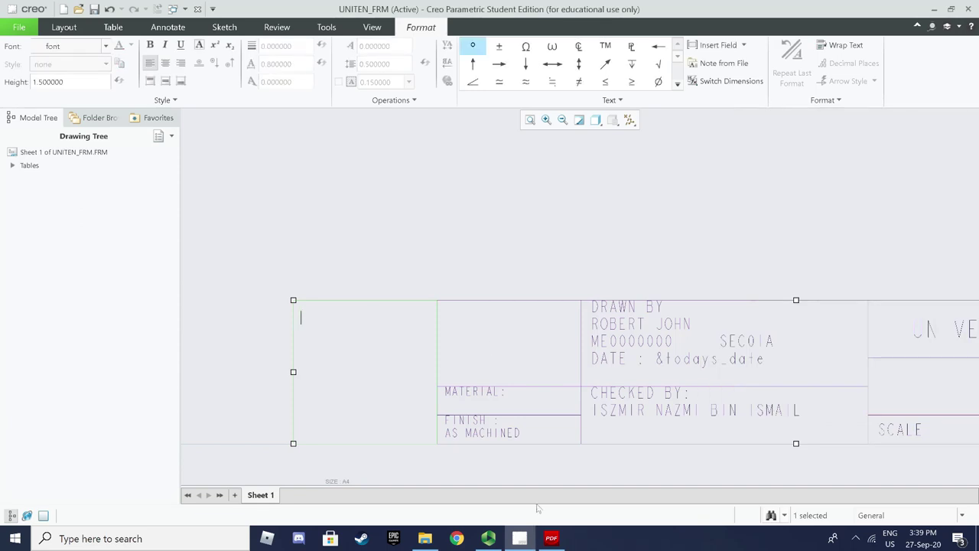
Type the 'UNLESS STATED', 'OTHERWISE' and 'ALL DIMENSIONS IN mm' lines, with mm on its own line
{"action": "left_click", "coordinate": [558, 539]}
{"action": "left_click", "coordinate": [561, 539]}
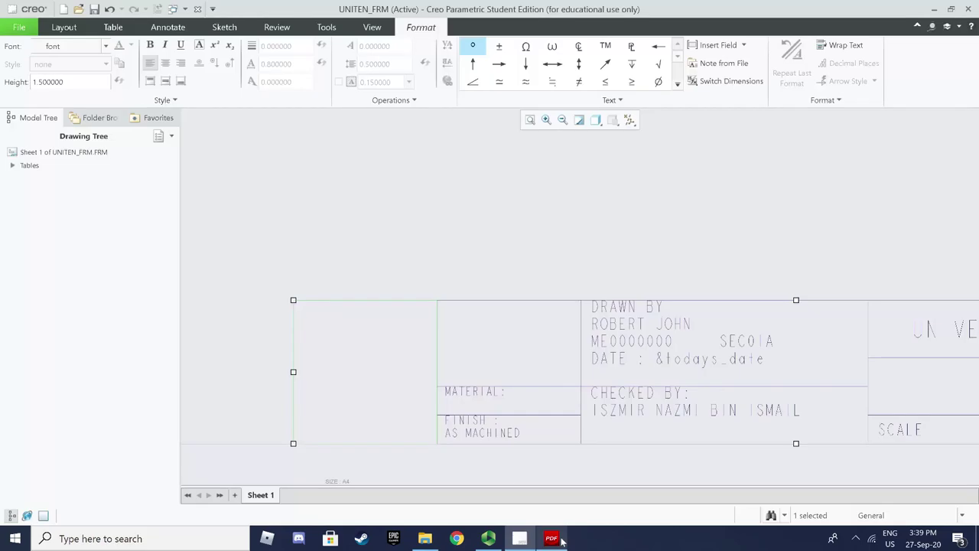
{"action": "type", "text": "UNLESS STATED"}
{"action": "left_click", "coordinate": [550, 538]}
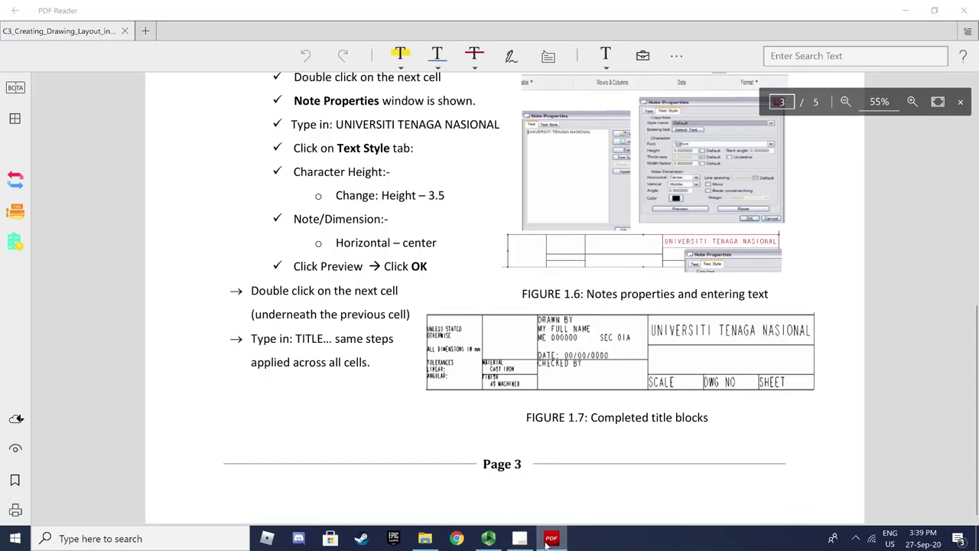
{"action": "left_click", "coordinate": [549, 539]}
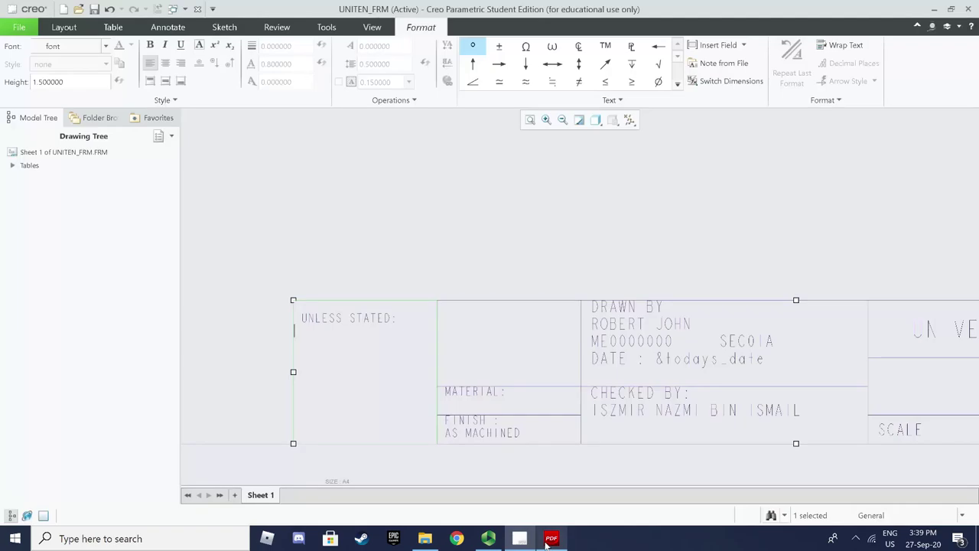
{"action": "type", "text": "0THERWISE:"}
{"action": "left_click", "coordinate": [541, 544]}
{"action": "left_click", "coordinate": [541, 545]}
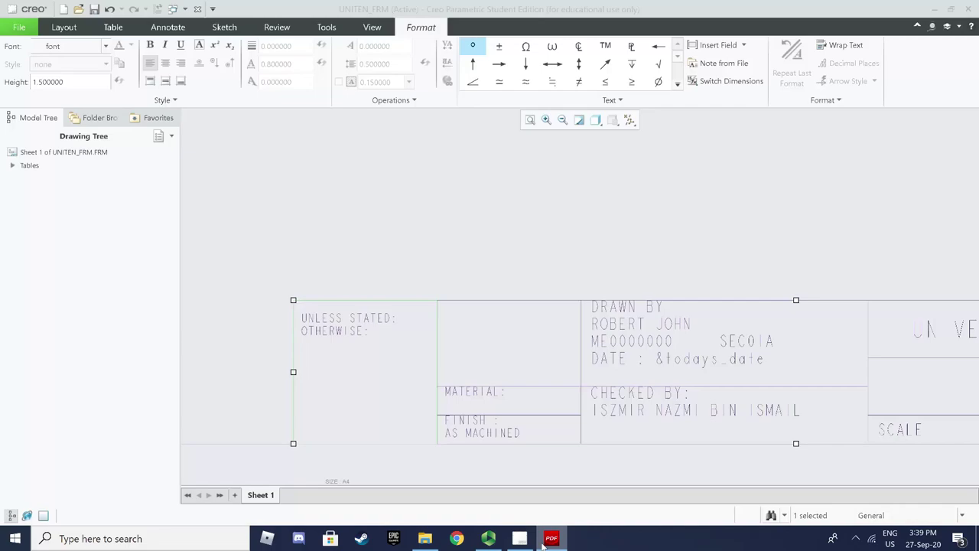
{"action": "type", "text": "ALL DI"}
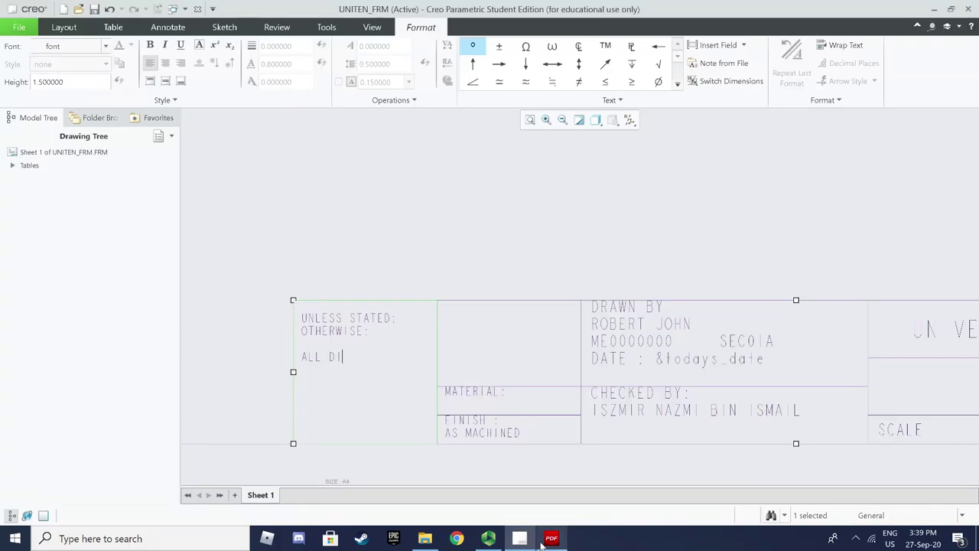
{"action": "type", "text": "MENSIONS IN mm"}
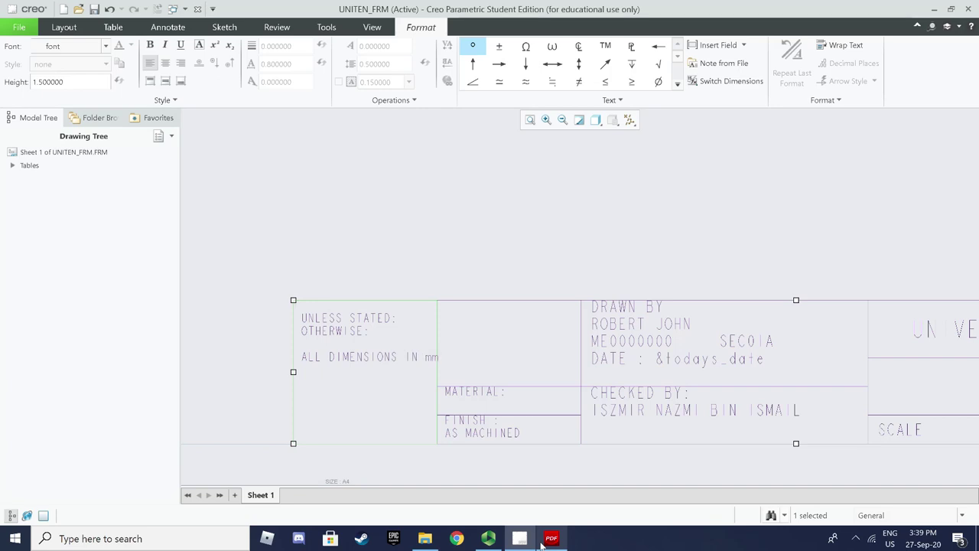
{"action": "key", "text": "Left"}
{"action": "key", "text": "Left"}
{"action": "key", "text": "Return"}
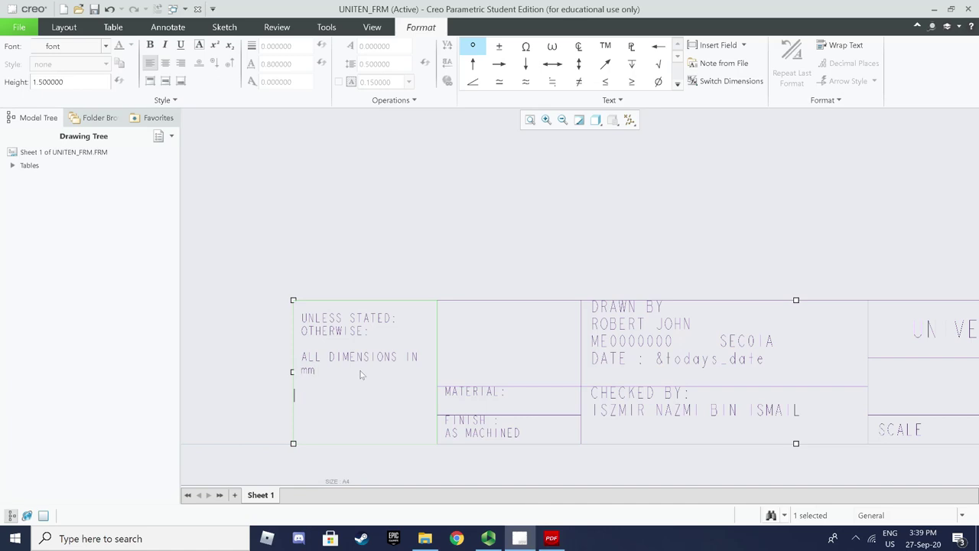
Add the 'TOLERANCE' and 'LINEAR: ANGULAR' lines below
{"action": "left_click", "coordinate": [552, 539]}
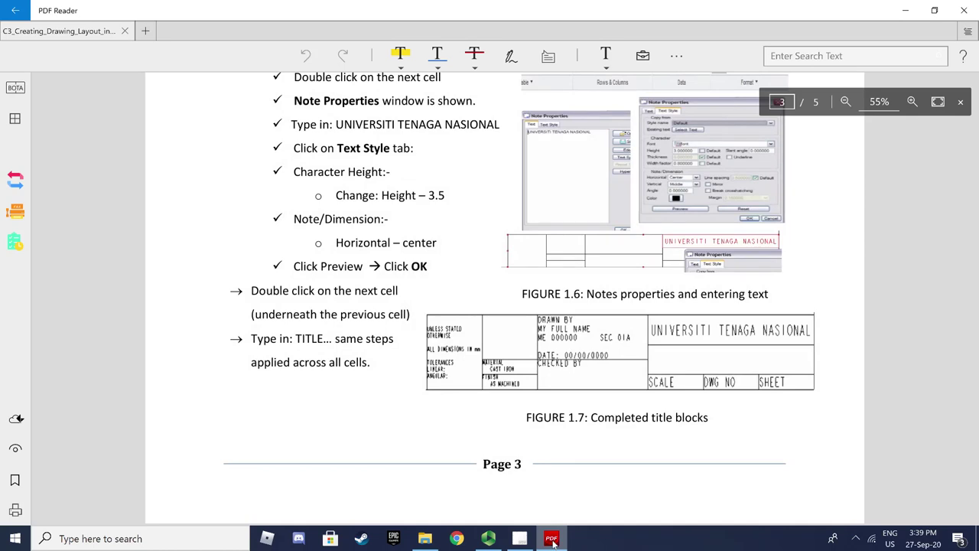
{"action": "left_click", "coordinate": [551, 538]}
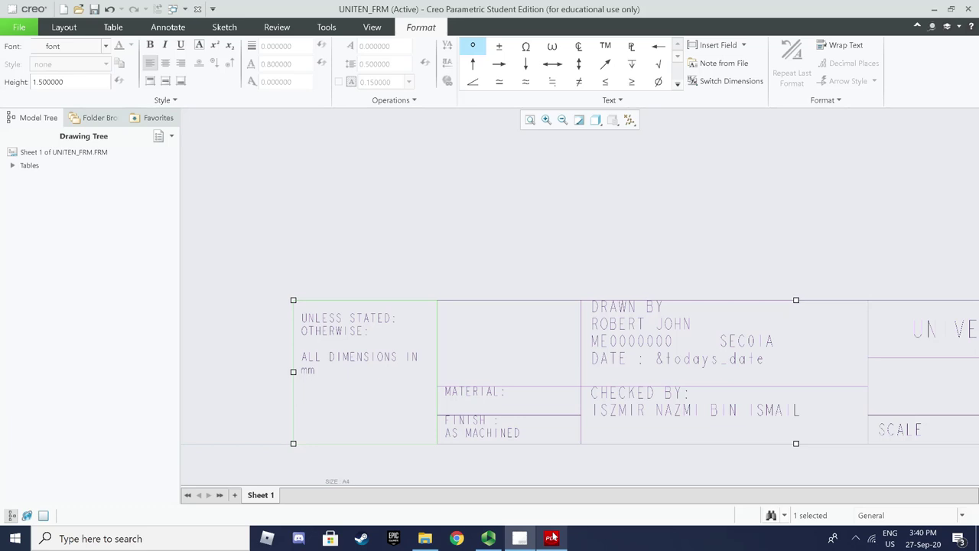
{"action": "type", "text": "TOLERANCE"}
{"action": "key", "text": "Return"}
{"action": "type", "text": "LINEAR: "}
{"action": "type", "text": "ANG"}
{"action": "type", "text": "ULA"}
Finish the tolerance note, refit the sheet and save UNITEN_FRM.FRM
{"action": "left_click", "coordinate": [605, 489]}
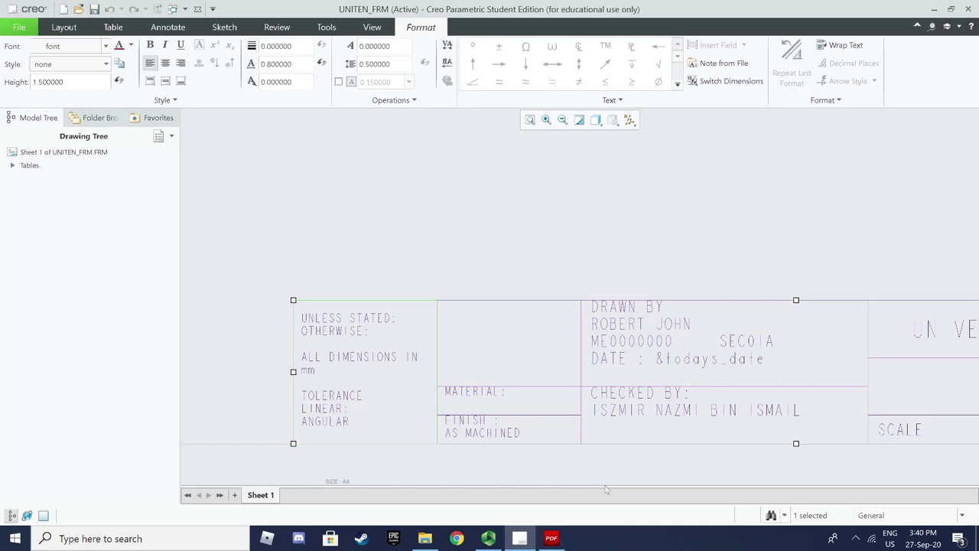
{"action": "left_click", "coordinate": [530, 120]}
{"action": "left_click", "coordinate": [593, 325]}
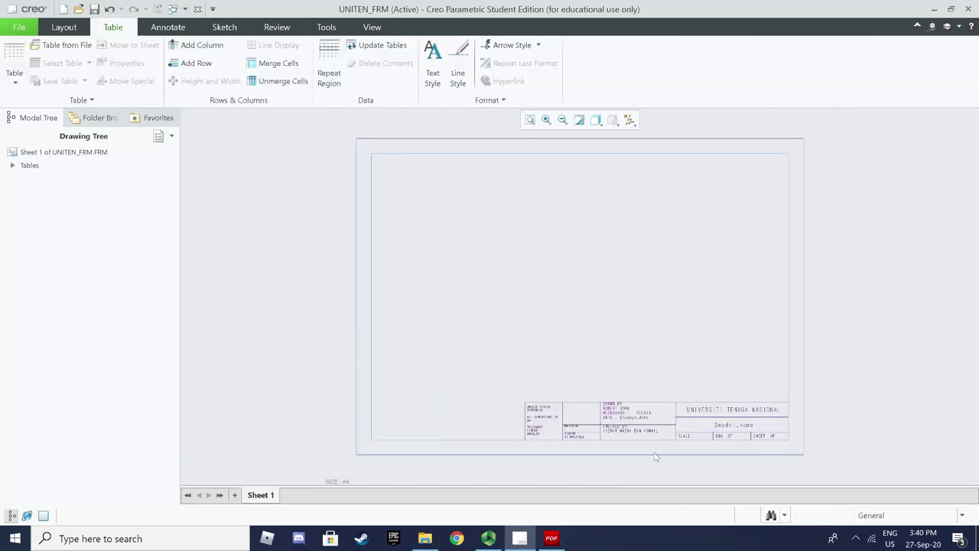
{"action": "scroll", "coordinate": [715, 461], "scroll_direction": "up", "scroll_amount": 1}
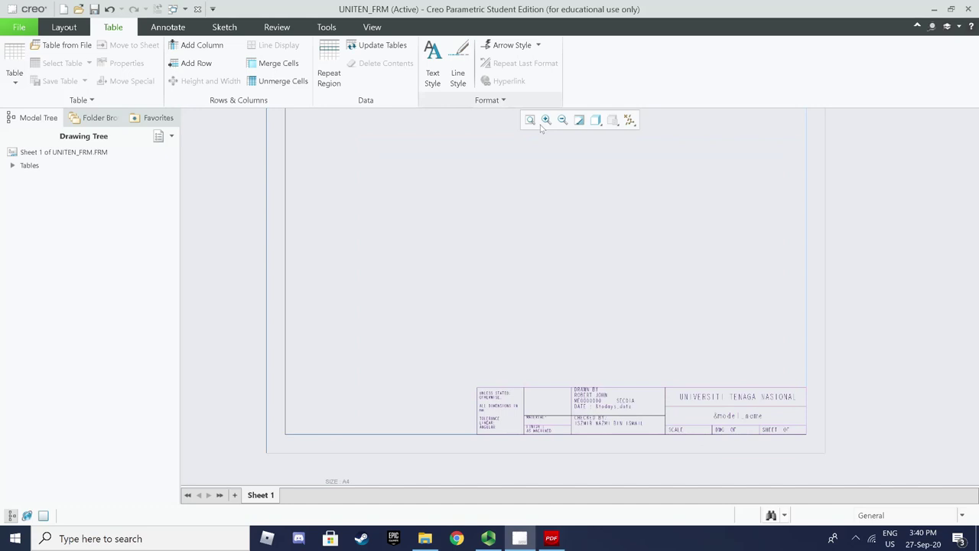
{"action": "scroll", "coordinate": [777, 396], "scroll_direction": "up", "scroll_amount": 3}
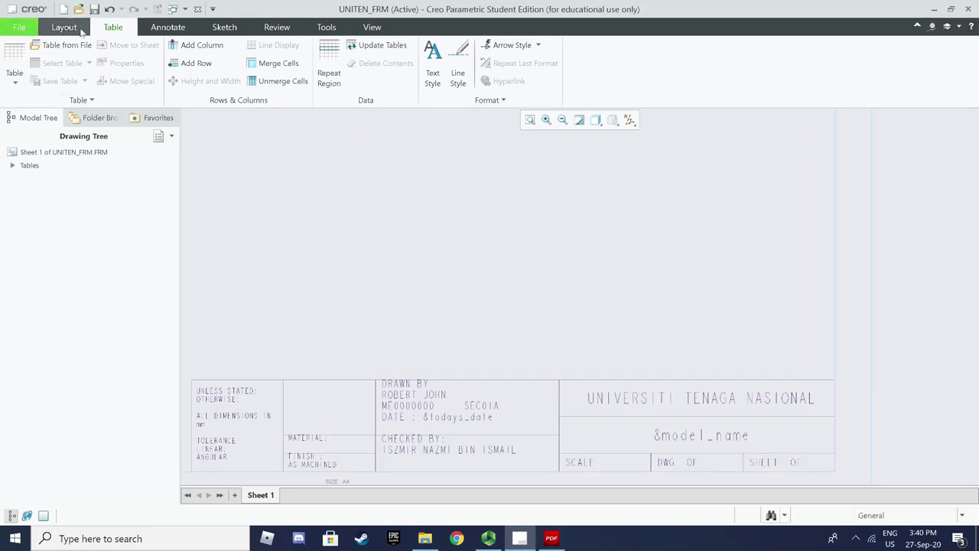
{"action": "left_click", "coordinate": [96, 11]}
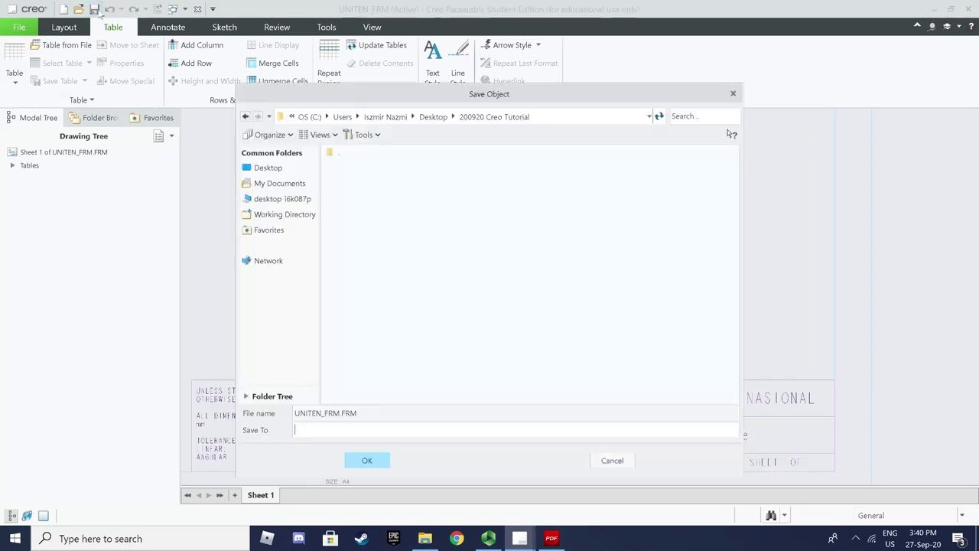
{"action": "left_click", "coordinate": [383, 465]}
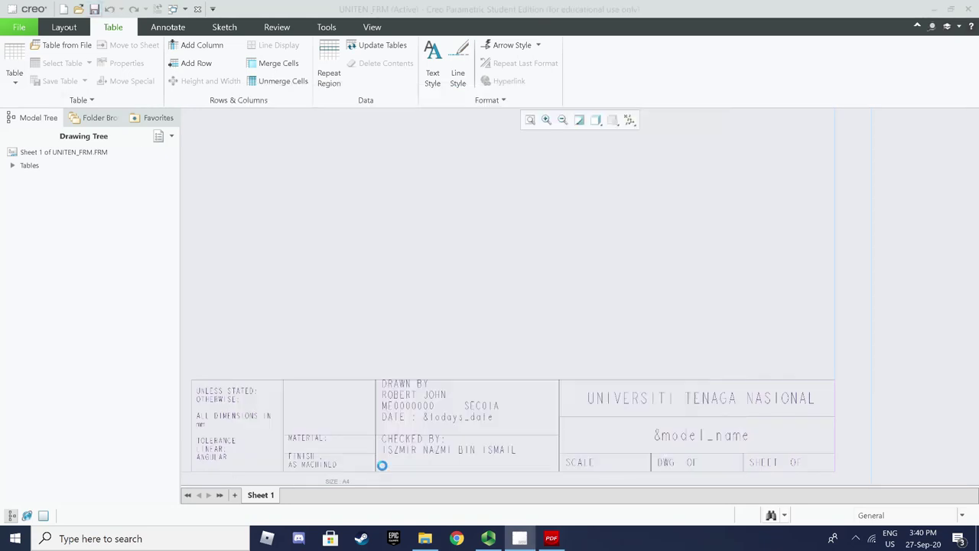
Shift the title-block table up and to the right
{"action": "mouse_move", "coordinate": [538, 455]}
{"action": "left_mouse_down"}
{"action": "mouse_move", "coordinate": [553, 398]}
{"action": "mouse_move", "coordinate": [635, 404]}
{"action": "left_mouse_up"}
{"action": "scroll", "coordinate": [414, 367], "scroll_direction": "up", "scroll_amount": 3}
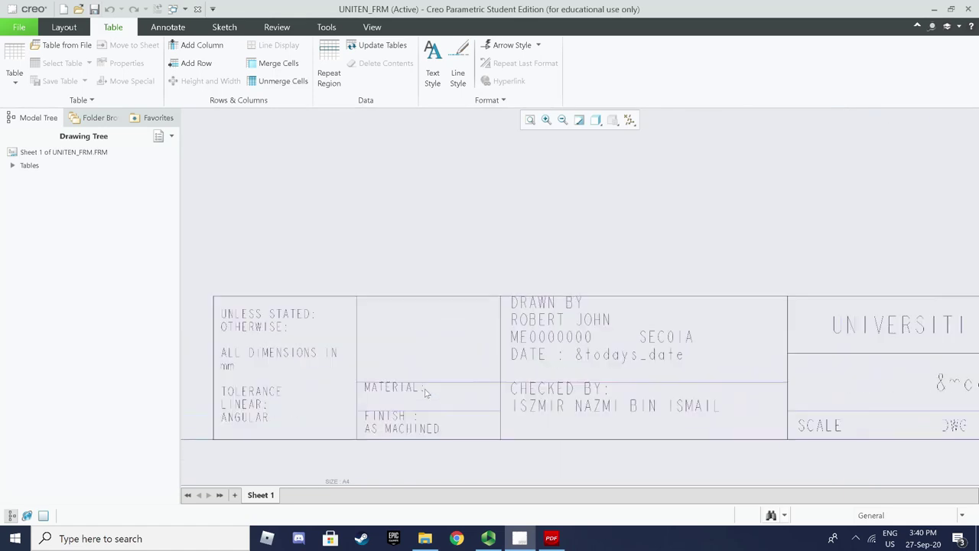
{"action": "scroll", "coordinate": [414, 367], "scroll_direction": "up", "scroll_amount": 2}
{"action": "scroll", "coordinate": [430, 314], "scroll_direction": "up", "scroll_amount": 2}
{"action": "scroll", "coordinate": [429, 315], "scroll_direction": "down", "scroll_amount": 2}
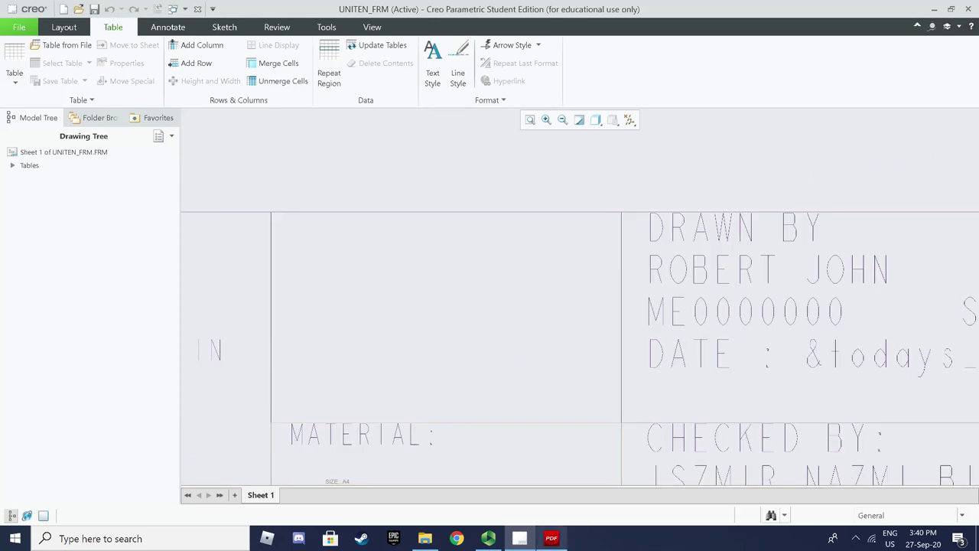
Scroll the tutorial PDF to page 4, 'Creating 3rd angle projection symbol'
{"action": "left_click", "coordinate": [551, 538]}
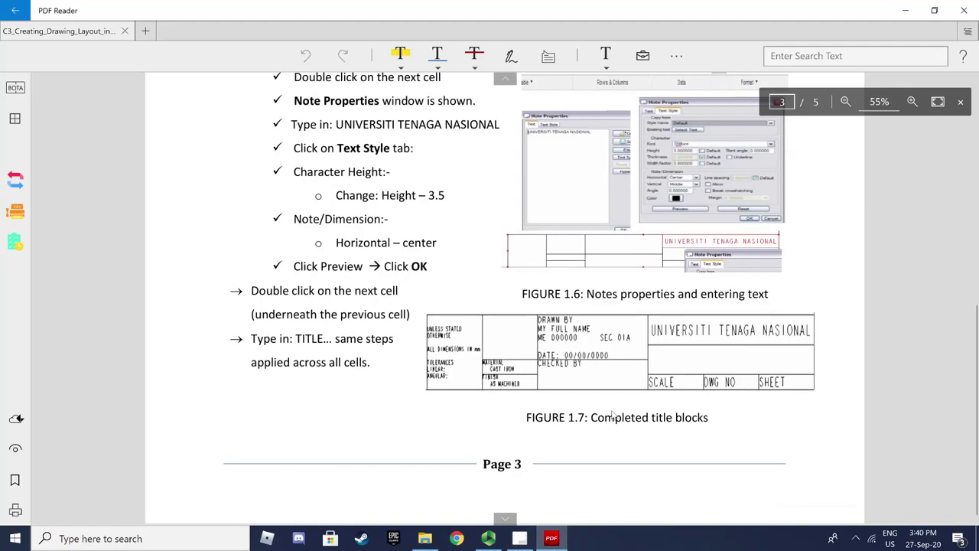
{"action": "scroll", "coordinate": [612, 414], "scroll_direction": "down", "scroll_amount": 2}
{"action": "scroll", "coordinate": [457, 335], "scroll_direction": "down", "scroll_amount": 3}
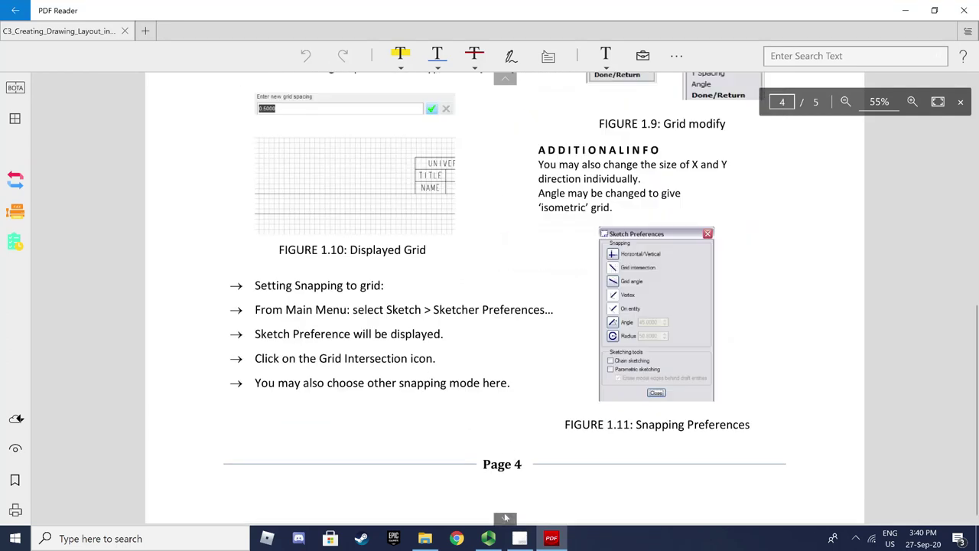
{"action": "scroll", "coordinate": [456, 334], "scroll_direction": "up", "scroll_amount": 5}
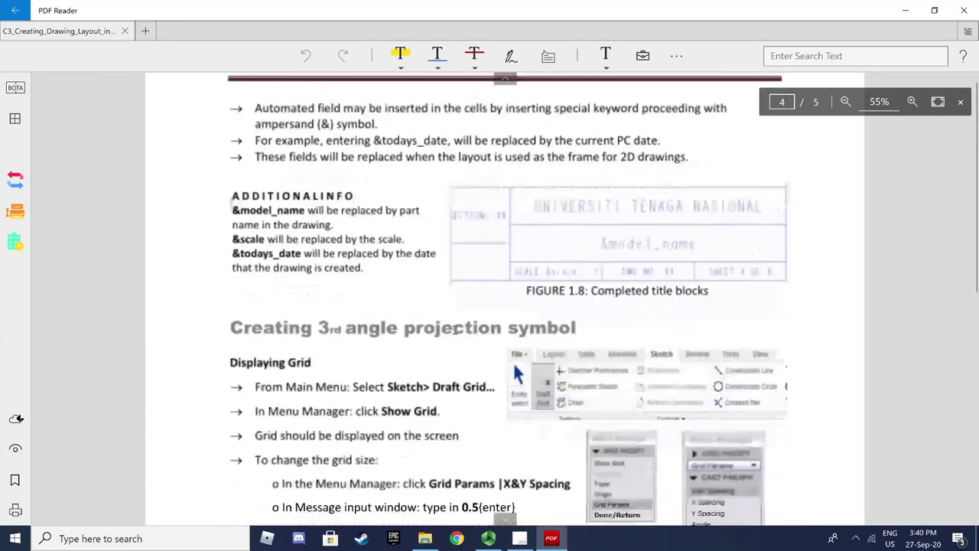
{"action": "scroll", "coordinate": [454, 330], "scroll_direction": "down", "scroll_amount": 1}
{"action": "scroll", "coordinate": [455, 329], "scroll_direction": "down", "scroll_amount": 5}
{"action": "scroll", "coordinate": [454, 330], "scroll_direction": "up", "scroll_amount": 4}
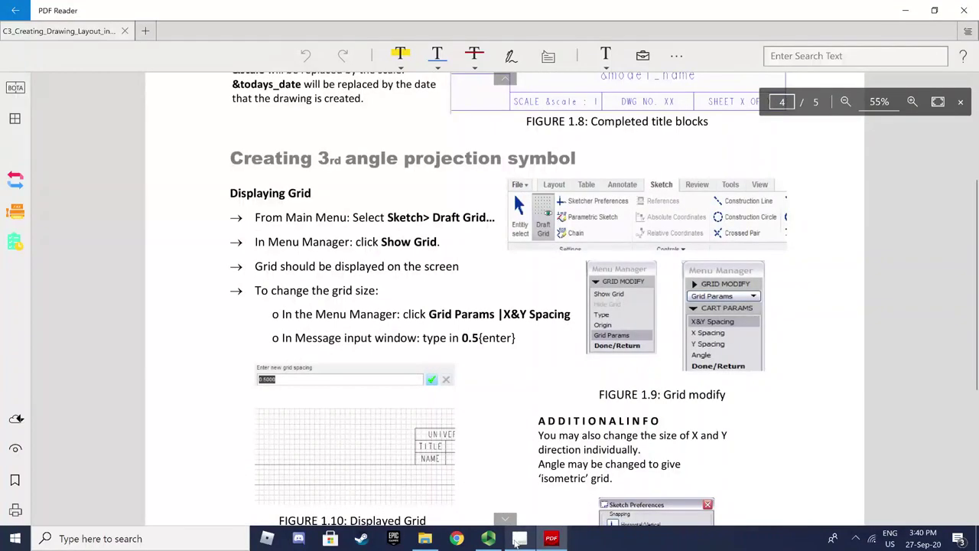
Show the draft grid on the UNITEN_FRM sheet with 0.5 X&Y spacing
{"action": "left_click", "coordinate": [520, 539]}
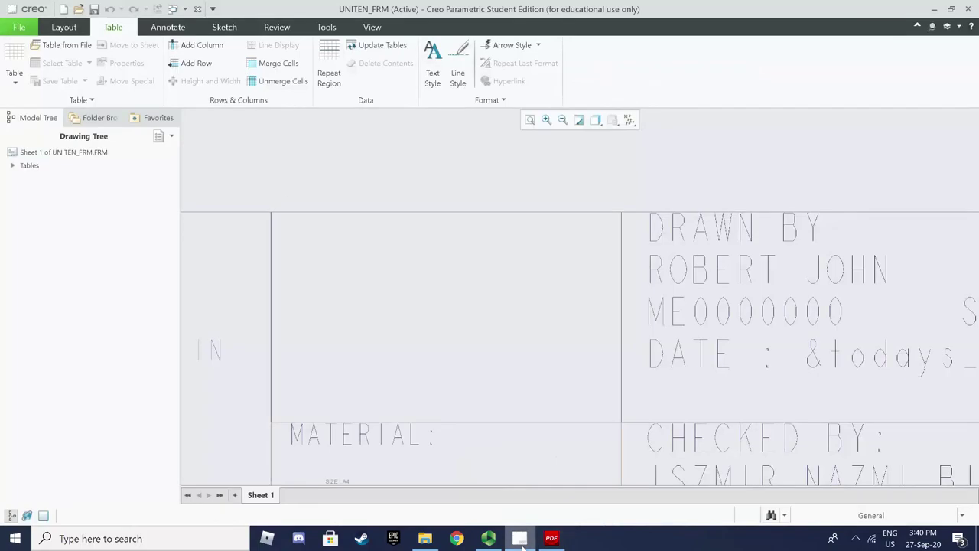
{"action": "left_click", "coordinate": [224, 27]}
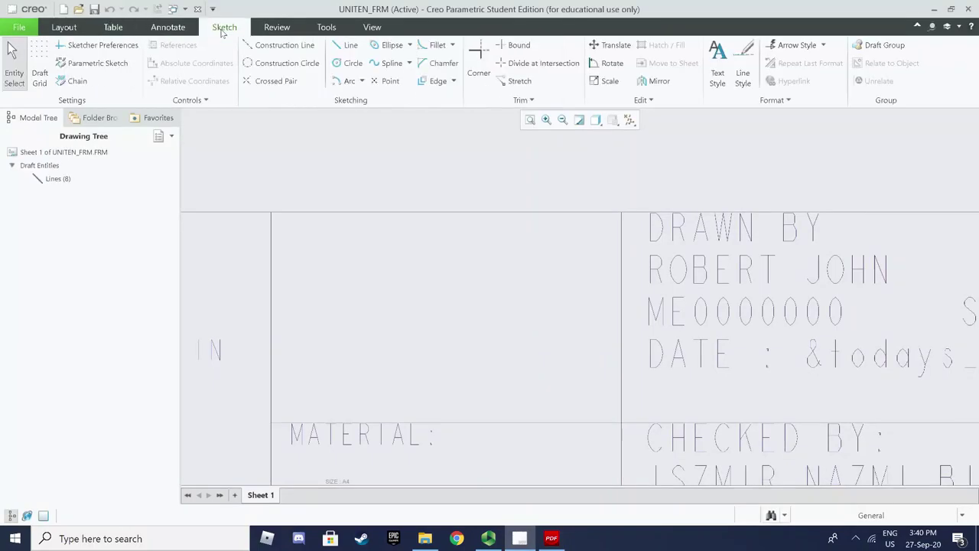
{"action": "left_click", "coordinate": [39, 72]}
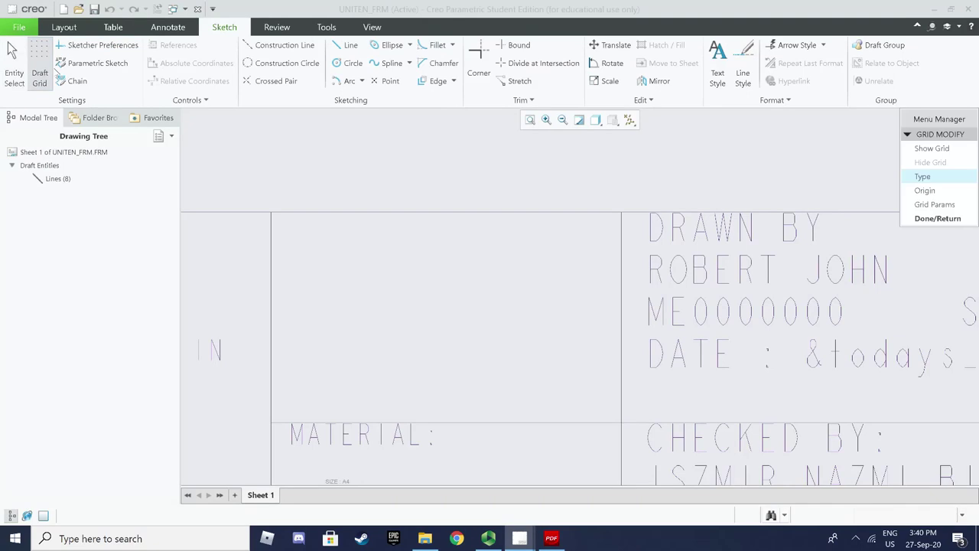
{"action": "left_click", "coordinate": [931, 149]}
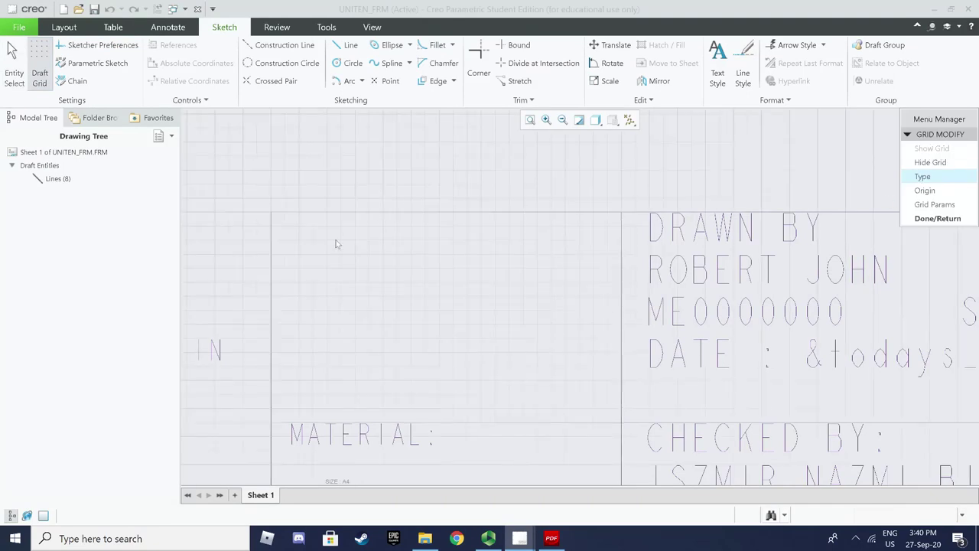
{"action": "left_click", "coordinate": [934, 204]}
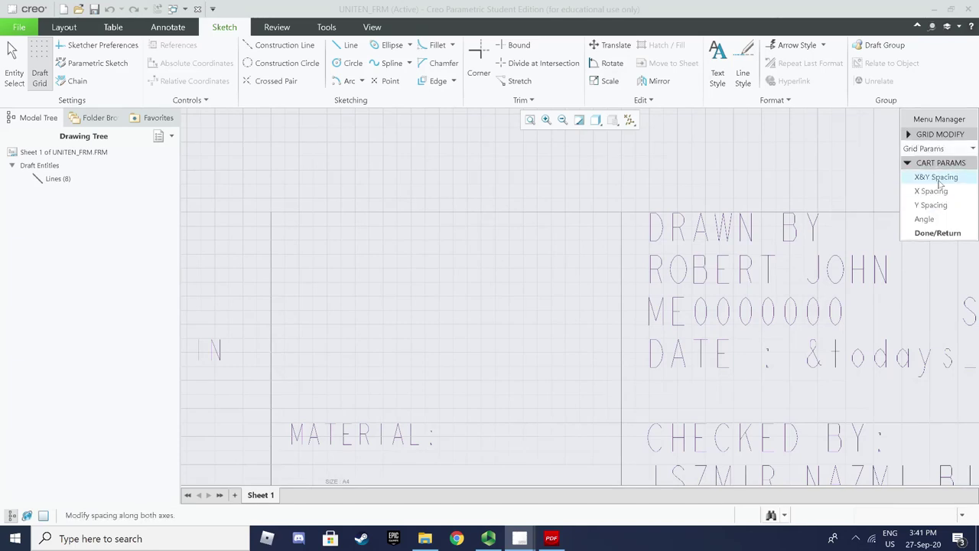
{"action": "left_click", "coordinate": [941, 176]}
{"action": "type", "text": "0.5"}
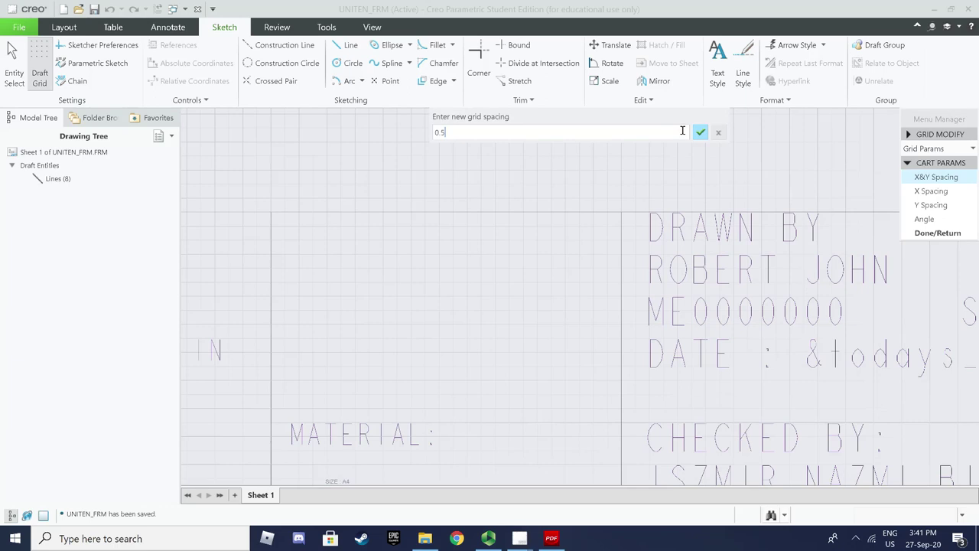
{"action": "left_click", "coordinate": [701, 135]}
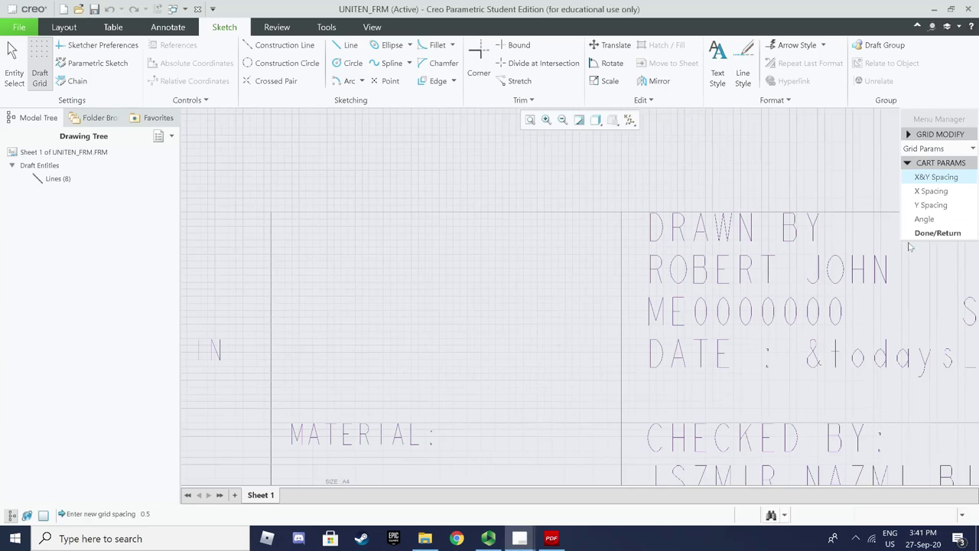
{"action": "left_click", "coordinate": [933, 233]}
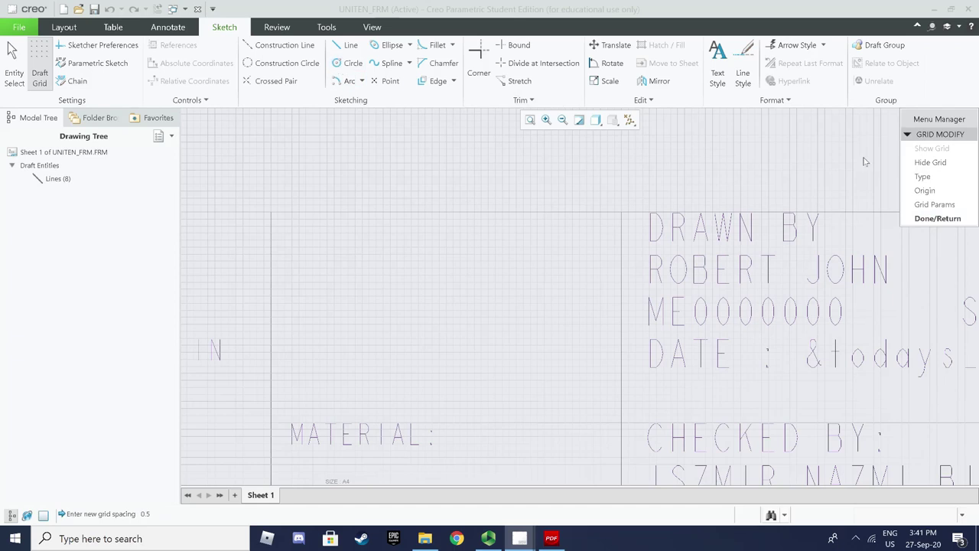
{"action": "left_click", "coordinate": [937, 218]}
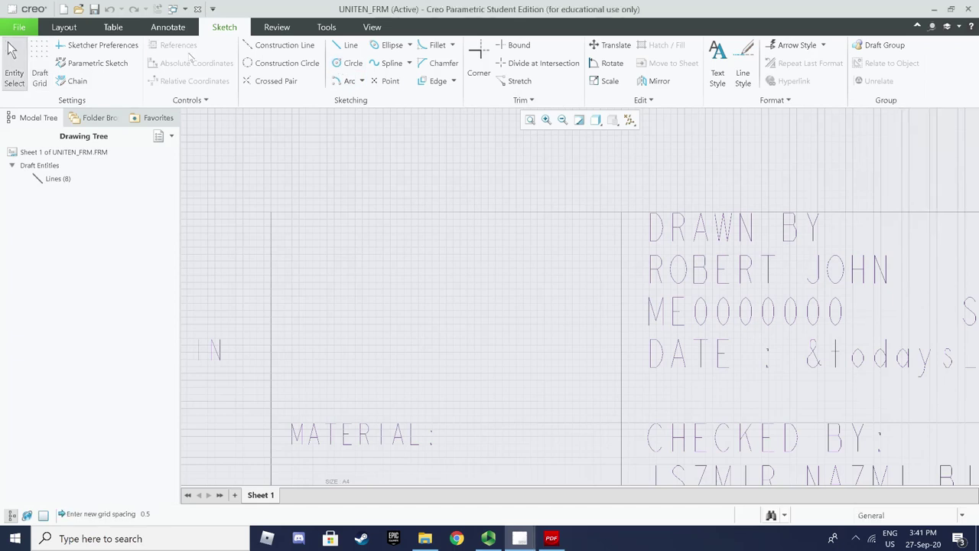
Set grid snapping in Sketcher Preferences and close the dialog
{"action": "left_click", "coordinate": [99, 45]}
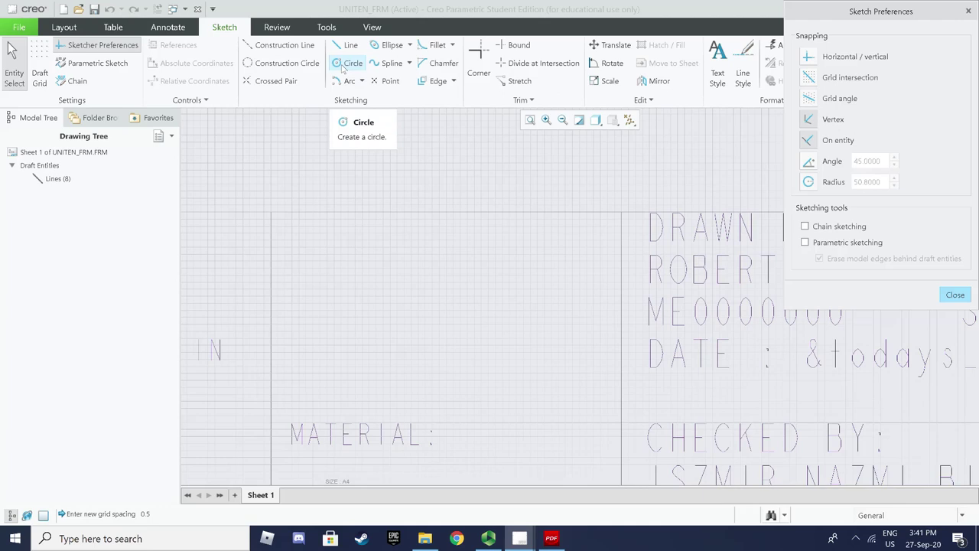
{"action": "left_click", "coordinate": [343, 67]}
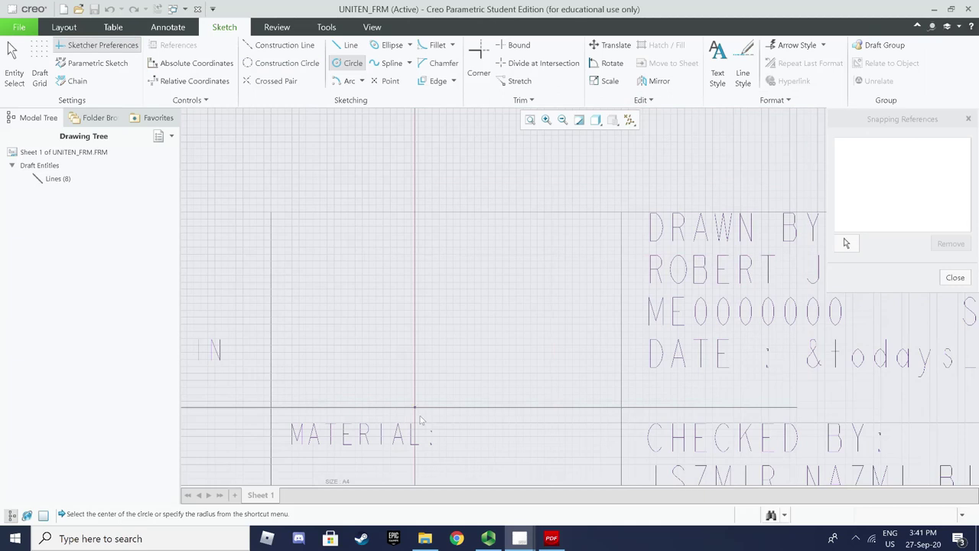
{"action": "left_click", "coordinate": [520, 538]}
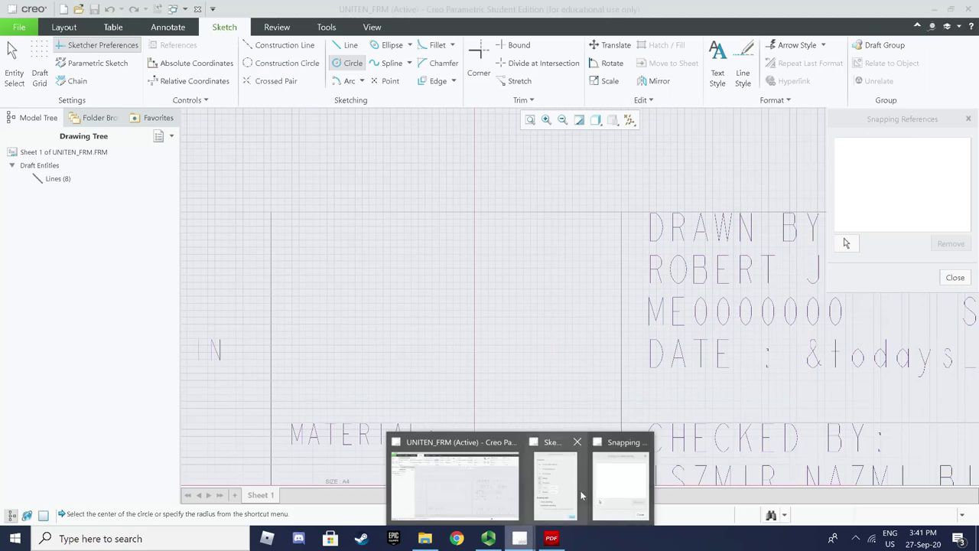
{"action": "left_click", "coordinate": [617, 492]}
{"action": "left_click", "coordinate": [520, 537]}
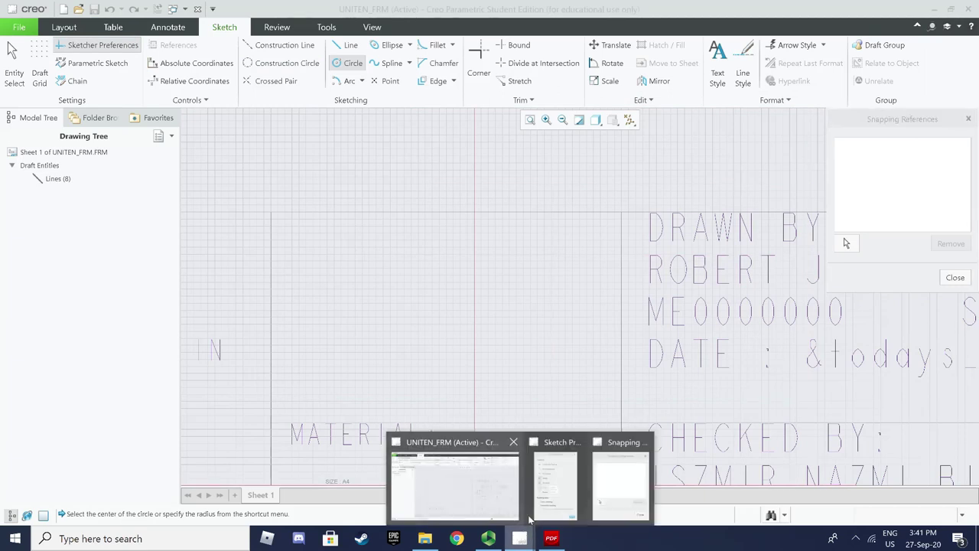
{"action": "left_click", "coordinate": [558, 480]}
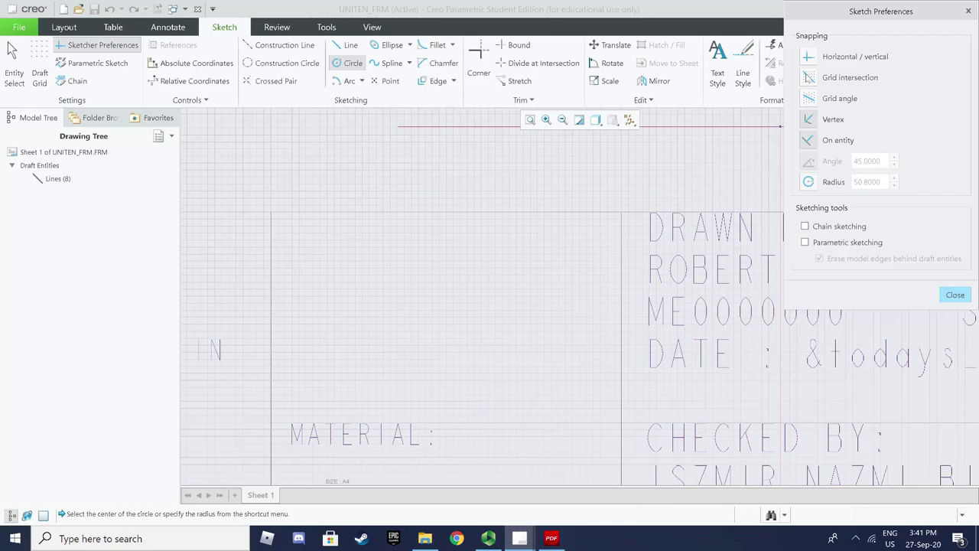
{"action": "left_click", "coordinate": [953, 295]}
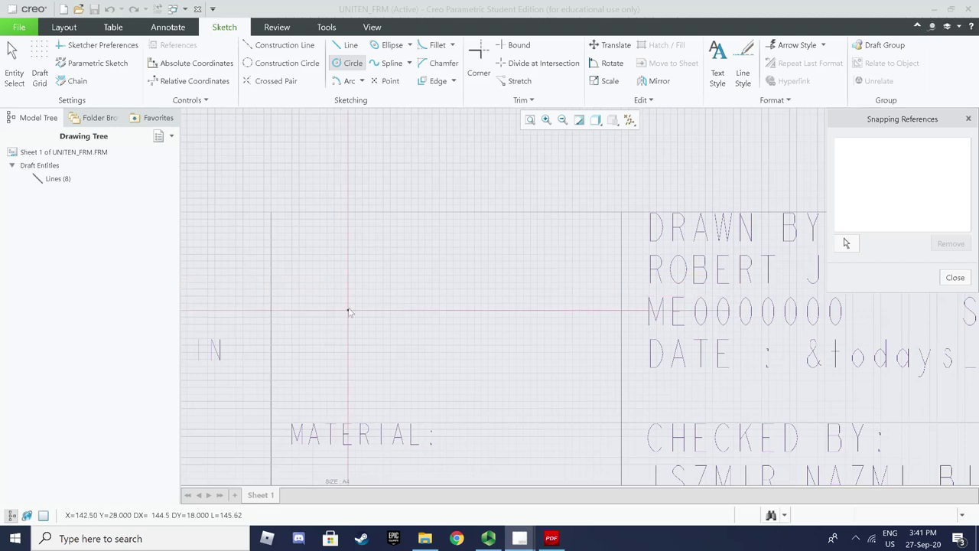
Sketch concentric circles of radius 1.5 and 3.5 in the cell left of DRAWN BY
{"action": "left_click", "coordinate": [348, 310]}
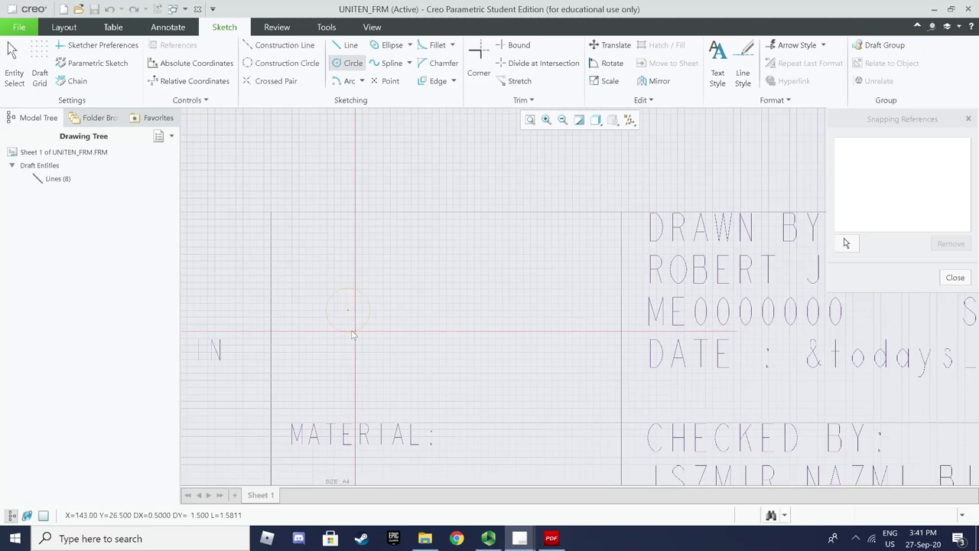
{"action": "left_click", "coordinate": [350, 334]}
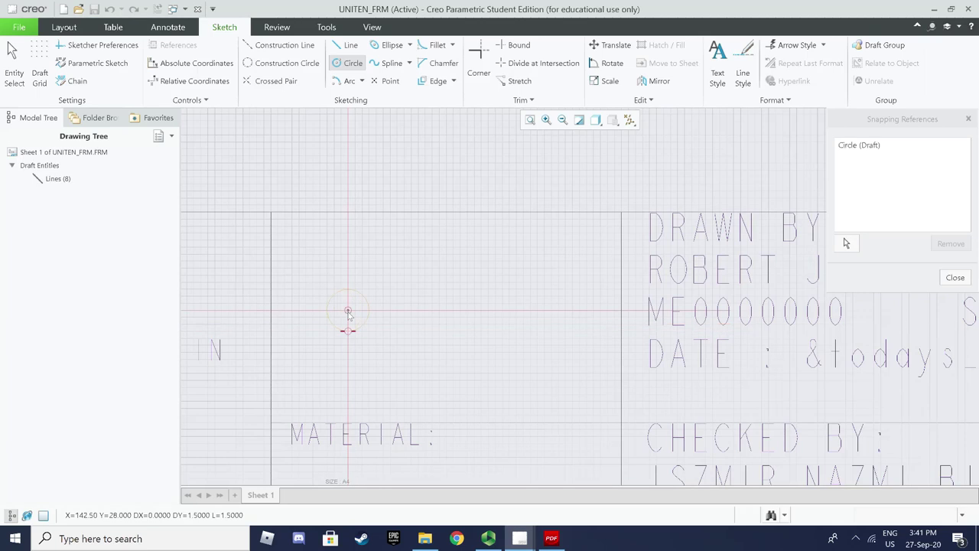
{"action": "left_click", "coordinate": [348, 314]}
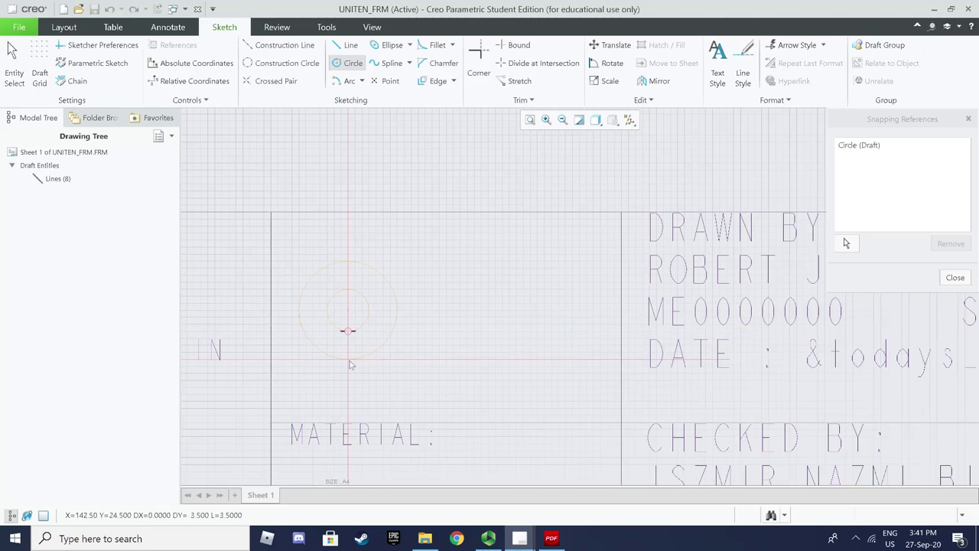
{"action": "left_click", "coordinate": [350, 360]}
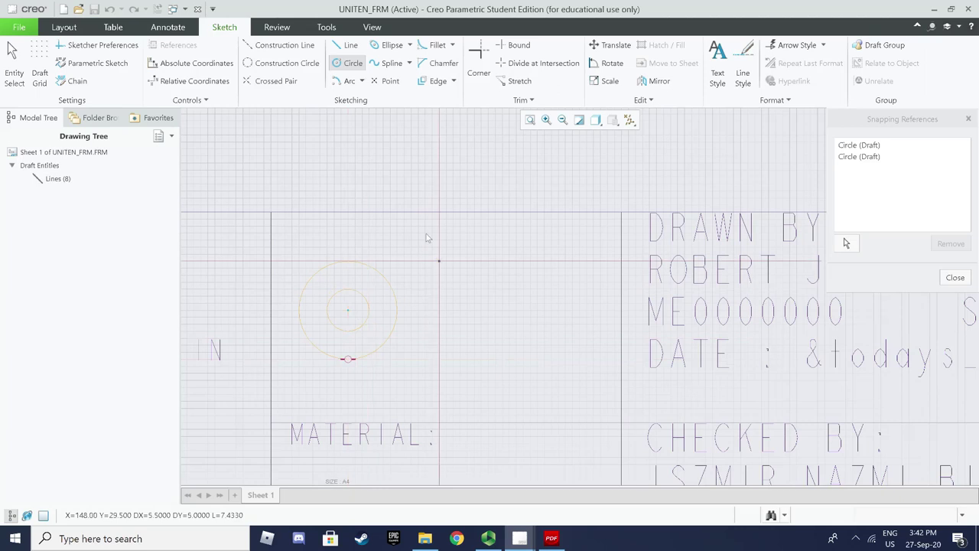
Draw the tapered cone trapezoid beside the circles with short and long vertical edges
{"action": "left_click", "coordinate": [350, 46]}
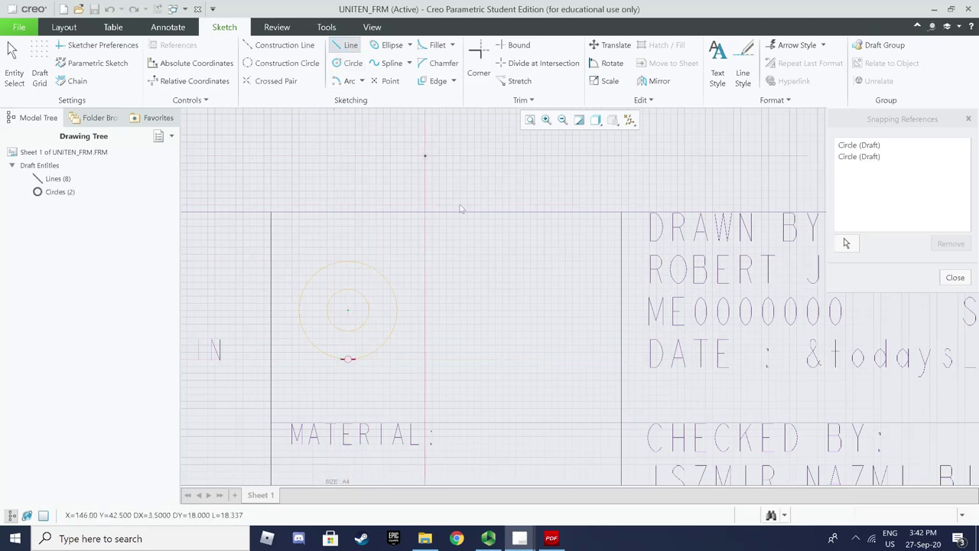
{"action": "left_click", "coordinate": [495, 291]}
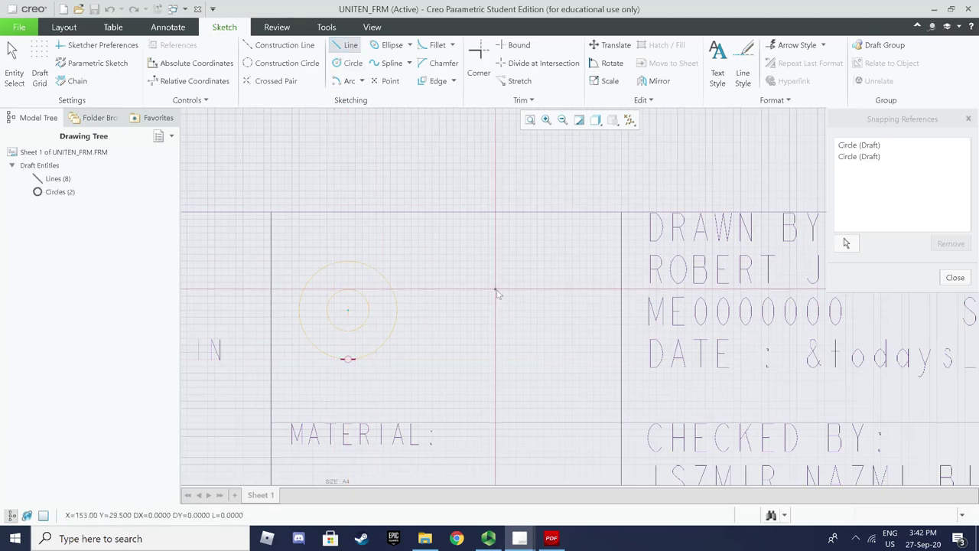
{"action": "left_click", "coordinate": [496, 331]}
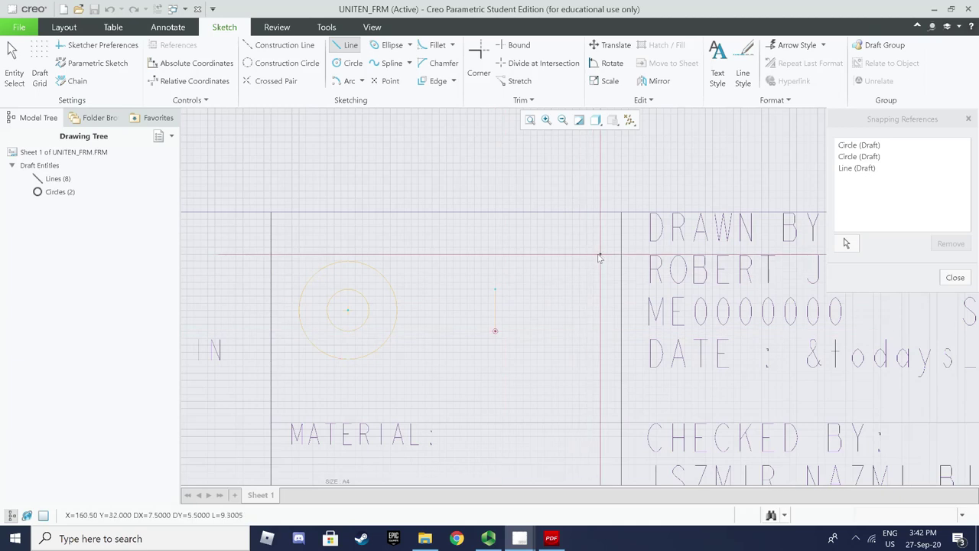
{"action": "left_click", "coordinate": [600, 262]}
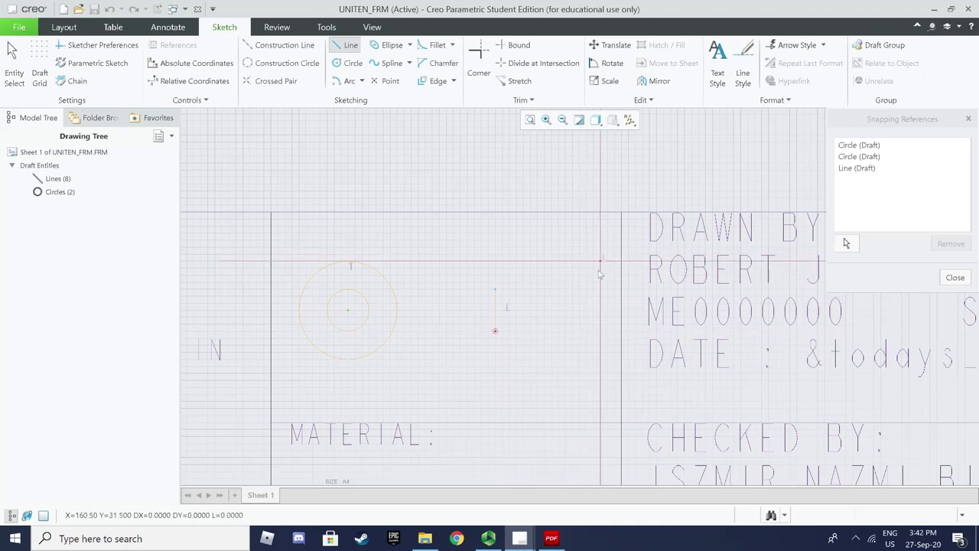
{"action": "left_click", "coordinate": [600, 359]}
{"action": "left_click", "coordinate": [601, 262]}
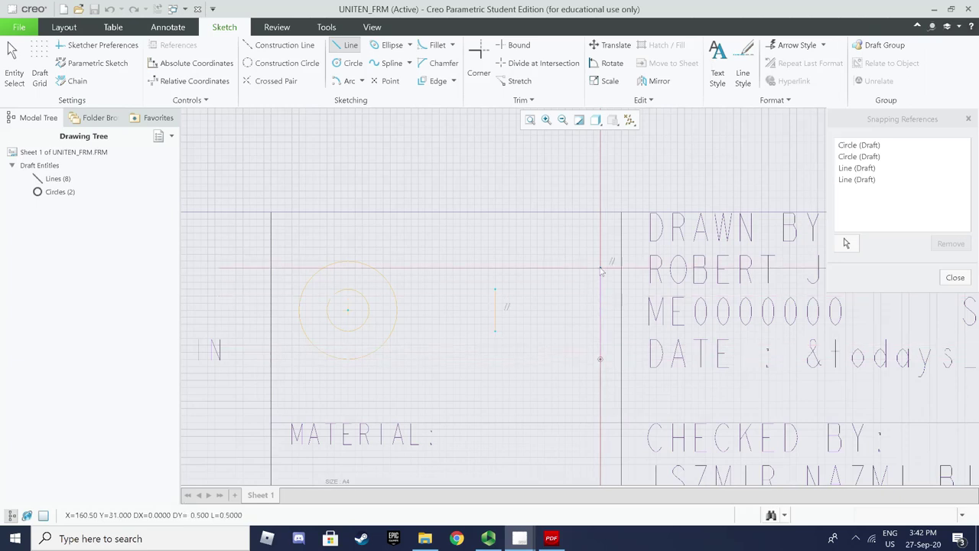
{"action": "left_click", "coordinate": [496, 289]}
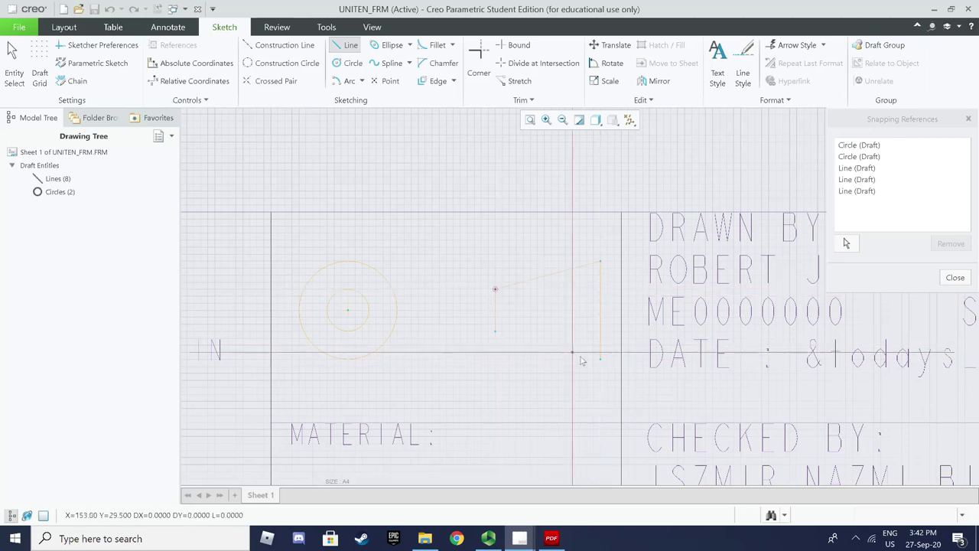
{"action": "left_click", "coordinate": [598, 364]}
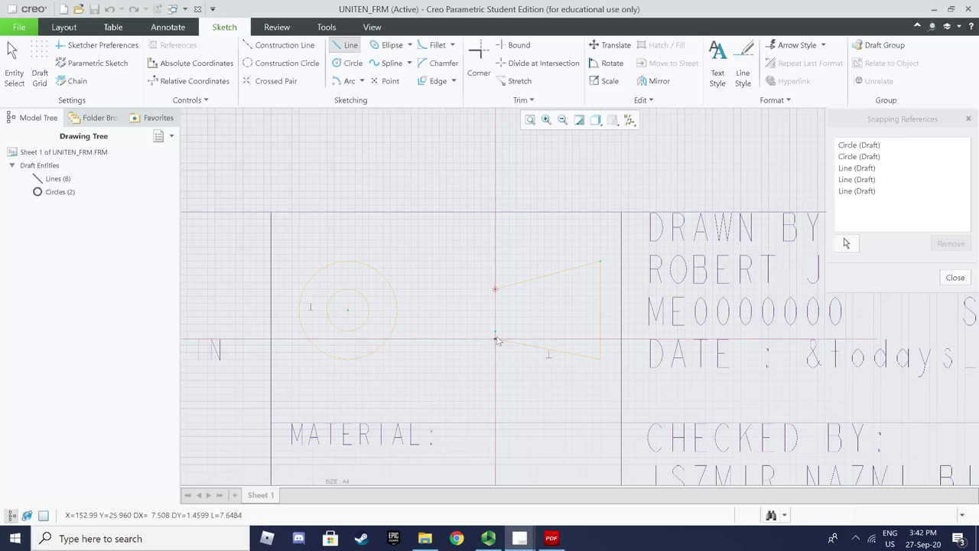
{"action": "left_click", "coordinate": [495, 331]}
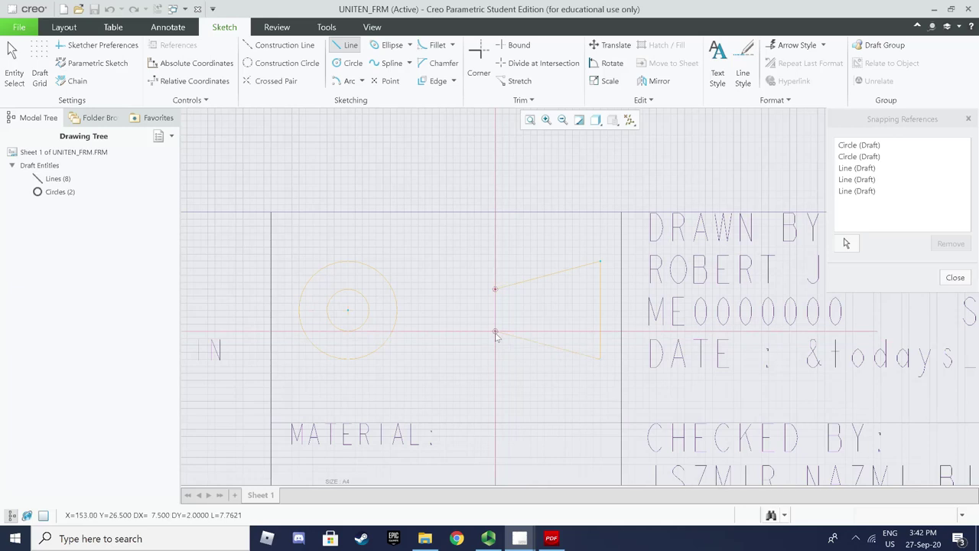
Draw centre lines from the circle centre through the circles and past the cone
{"action": "left_click", "coordinate": [348, 316]}
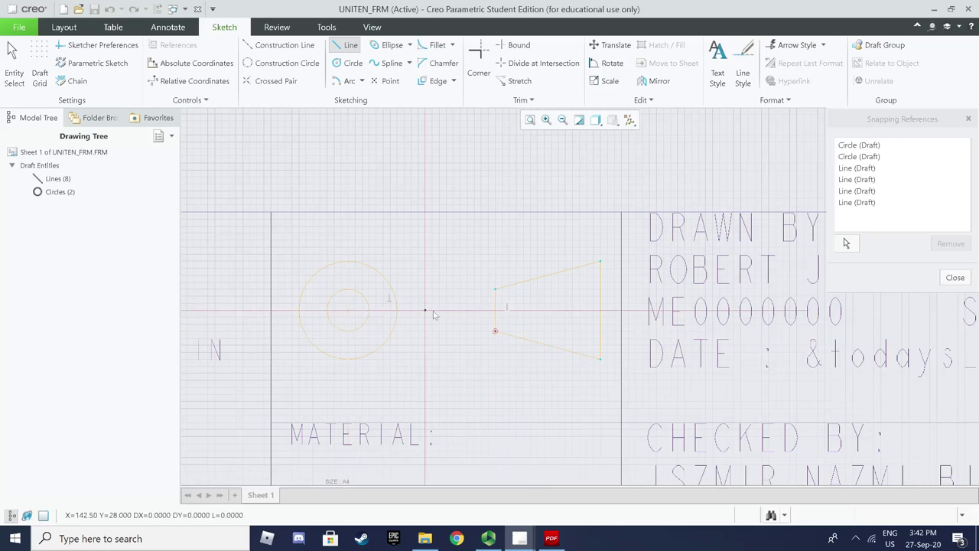
{"action": "left_click", "coordinate": [606, 311]}
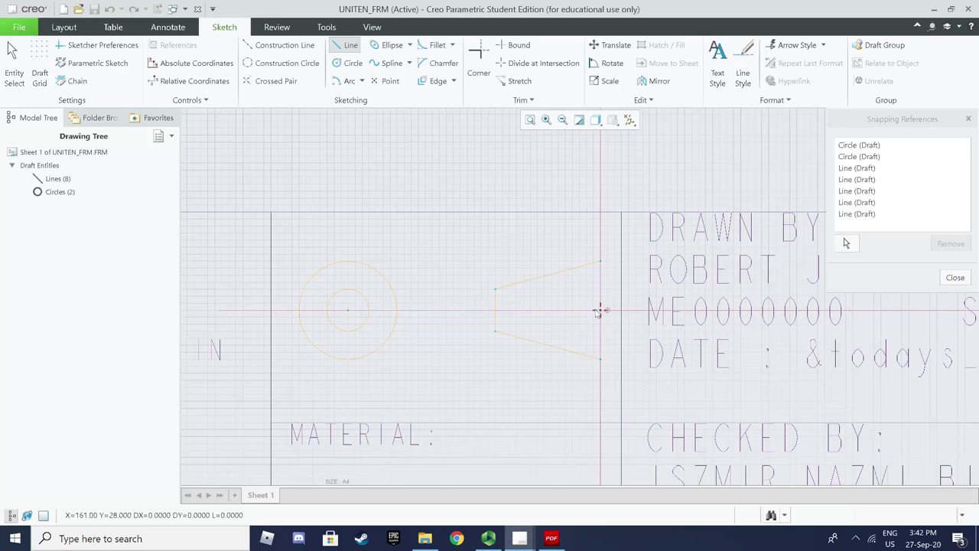
{"action": "left_click", "coordinate": [348, 311]}
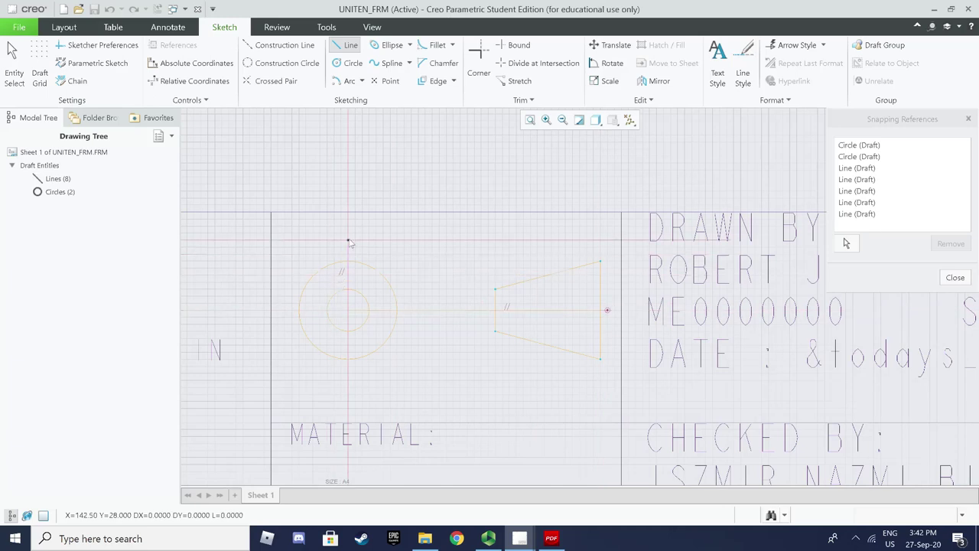
{"action": "middle_click", "coordinate": [413, 328]}
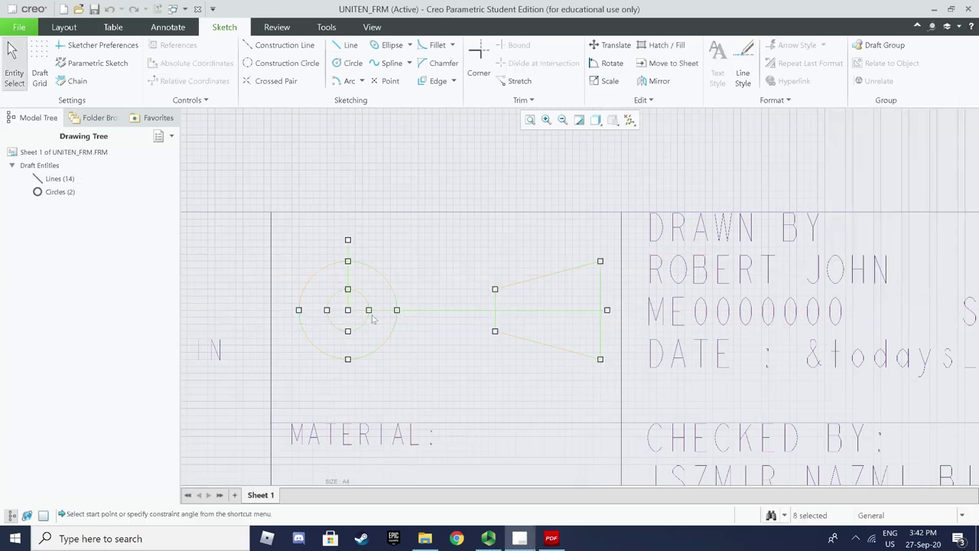
Realign the inner circle onto the shared centre point
{"action": "left_click", "coordinate": [347, 328]}
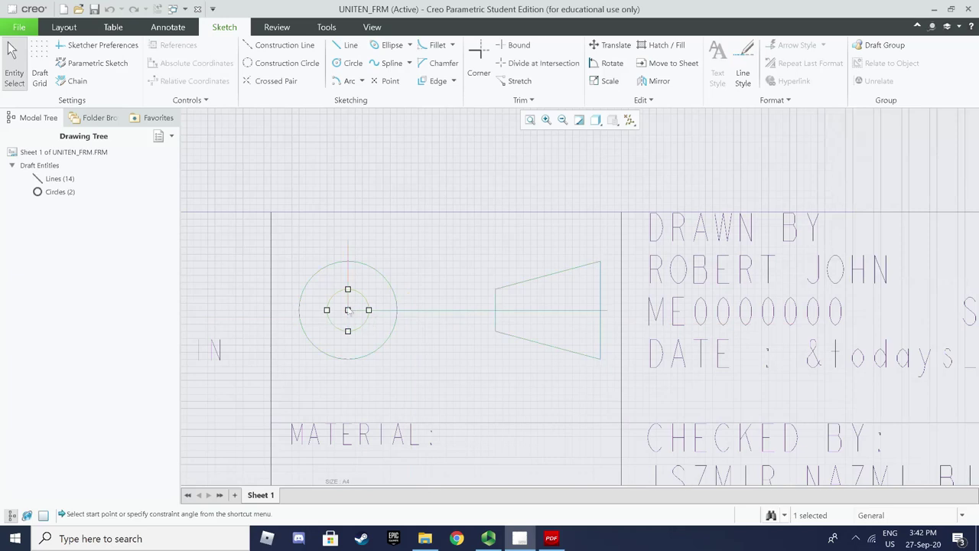
{"action": "mouse_move", "coordinate": [346, 309]}
{"action": "left_mouse_down"}
{"action": "mouse_move", "coordinate": [299, 309]}
{"action": "mouse_move", "coordinate": [346, 309]}
{"action": "left_mouse_up"}
{"action": "left_click", "coordinate": [348, 265]}
{"action": "left_click", "coordinate": [393, 386]}
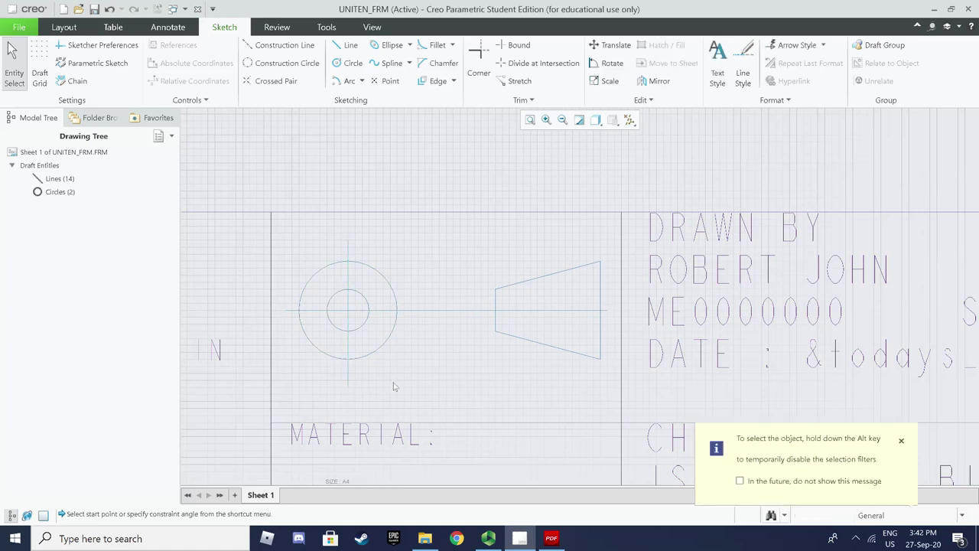
Move the cone outline further left, closer to the concentric circles
{"action": "left_click_drag", "start_coordinate": [491, 345], "coordinate": [618, 248]}
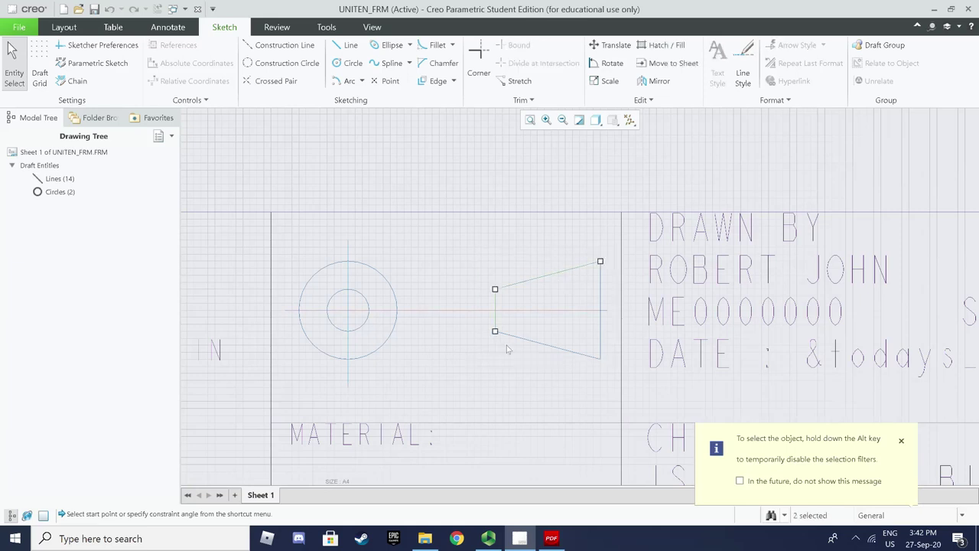
{"action": "left_click_drag", "start_coordinate": [468, 385], "coordinate": [610, 243]}
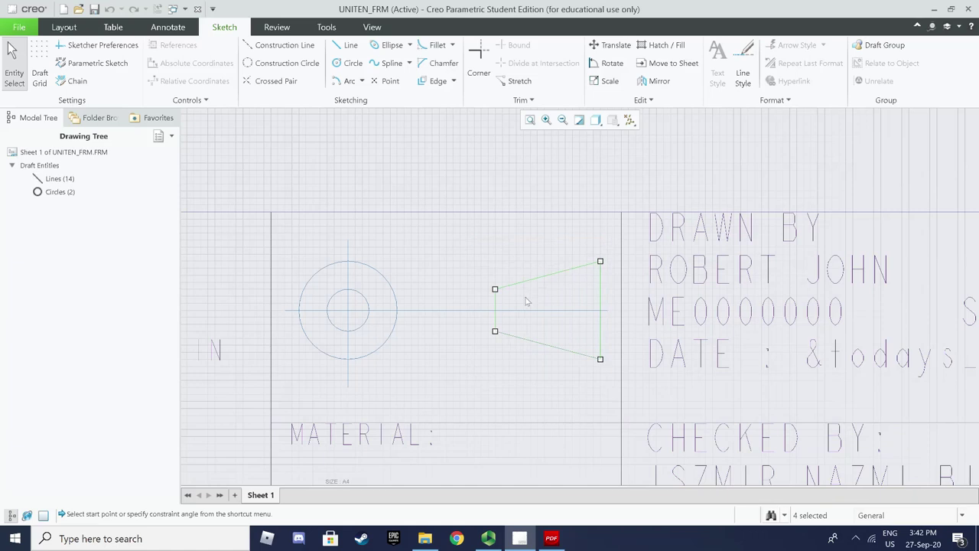
{"action": "left_click", "coordinate": [494, 288]}
{"action": "left_click", "coordinate": [466, 288]}
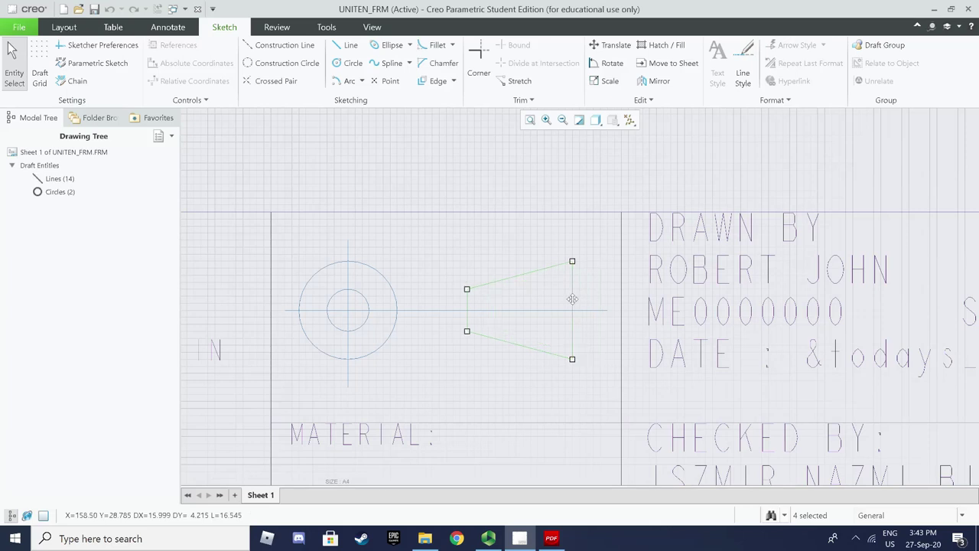
{"action": "left_click", "coordinate": [484, 378]}
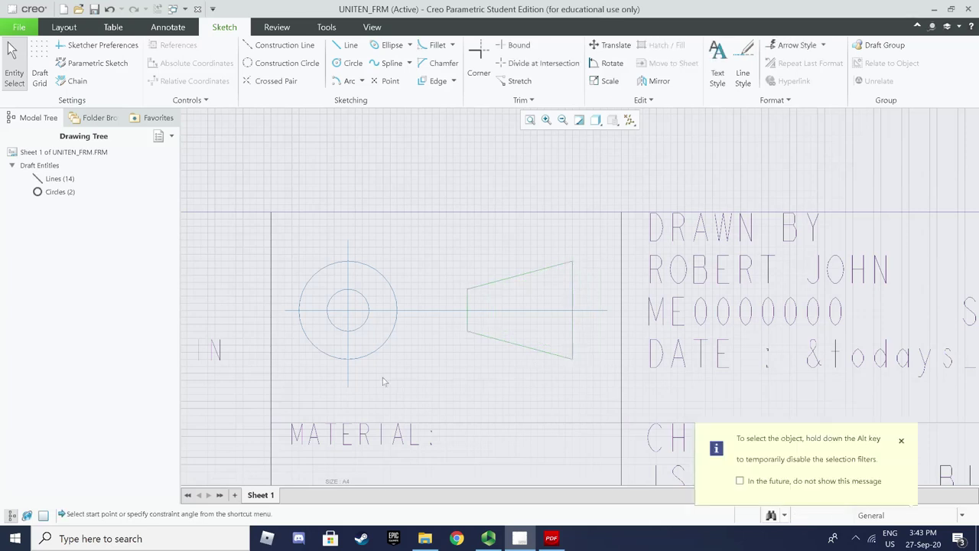
{"action": "left_click", "coordinate": [348, 279]}
{"action": "left_click", "coordinate": [391, 311], "text": "ctrl"}
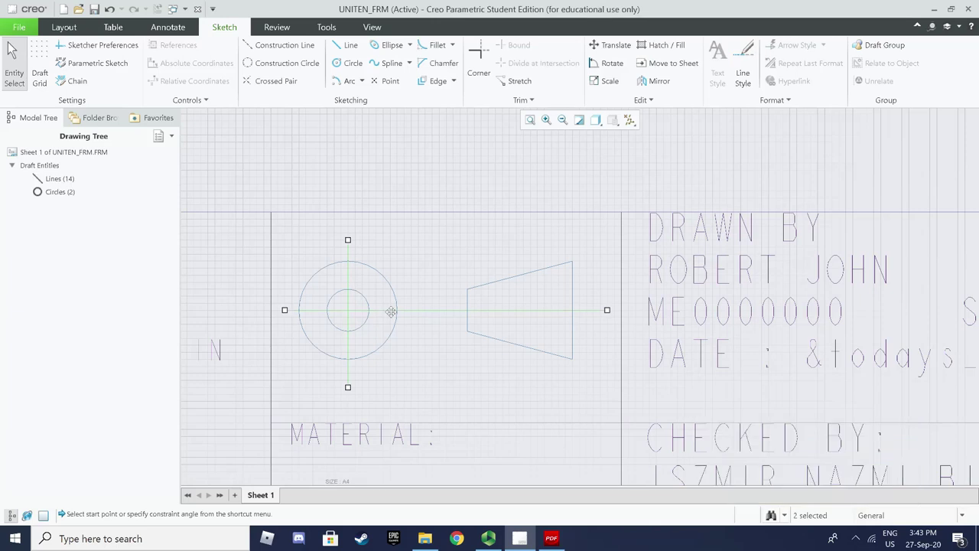
Restyle both centre lines to the CTRLFONT line font with width 0.005
{"action": "double_click", "coordinate": [391, 311]}
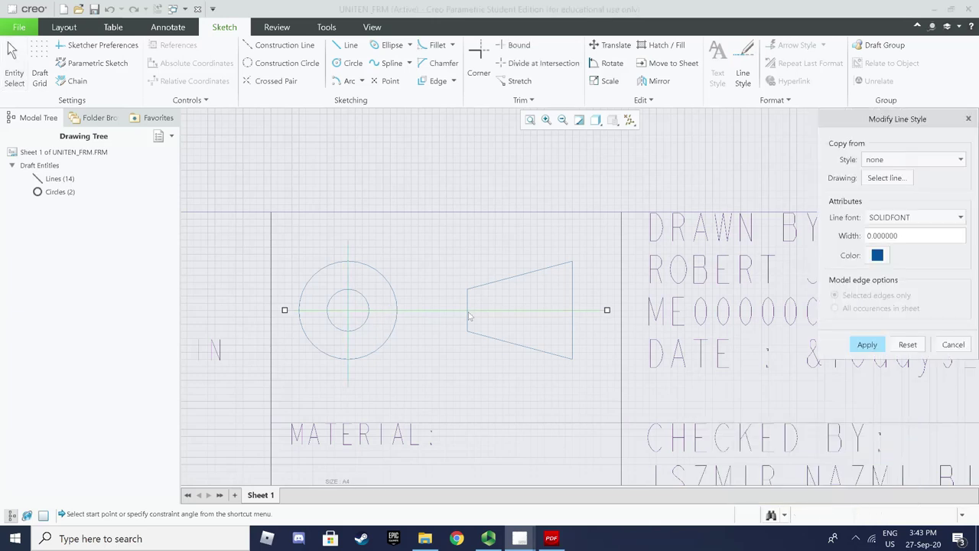
{"action": "left_click", "coordinate": [945, 343]}
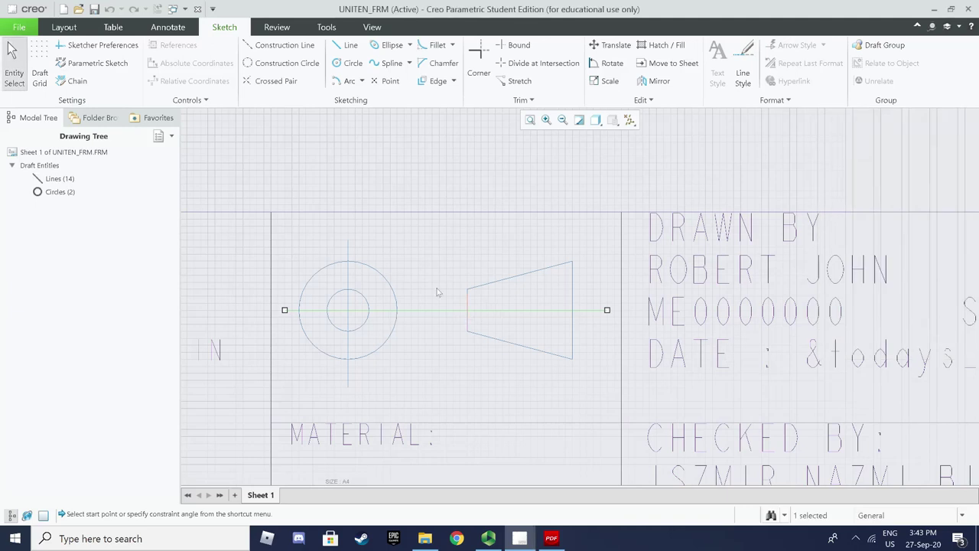
{"action": "left_click", "coordinate": [348, 262], "text": "ctrl"}
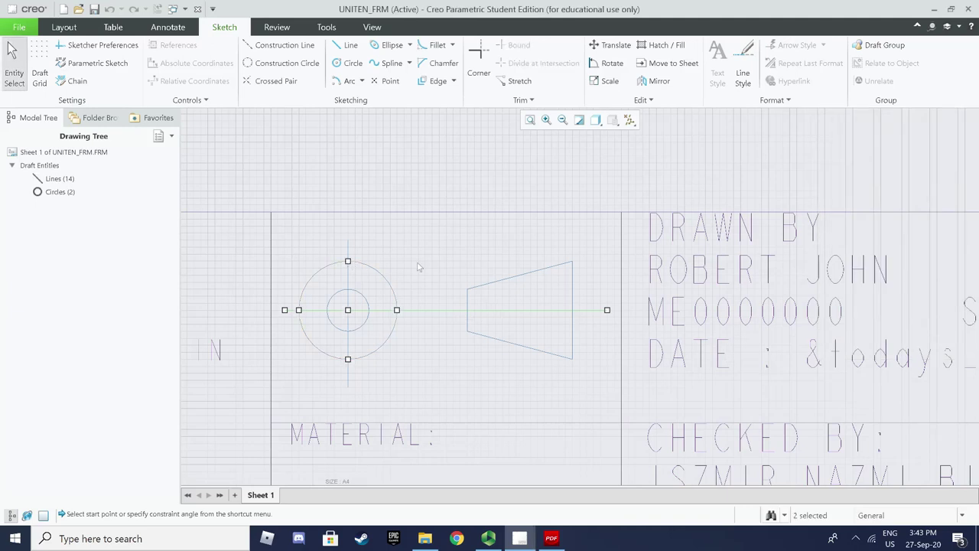
{"action": "left_click", "coordinate": [348, 256]}
{"action": "left_click", "coordinate": [348, 254]}
{"action": "double_click", "coordinate": [408, 309], "text": "ctrl"}
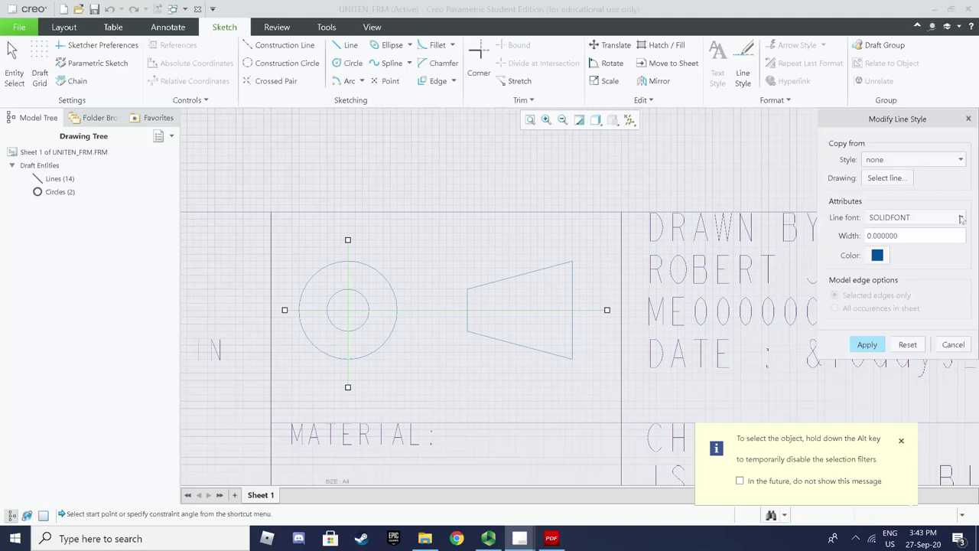
{"action": "left_click", "coordinate": [961, 217]}
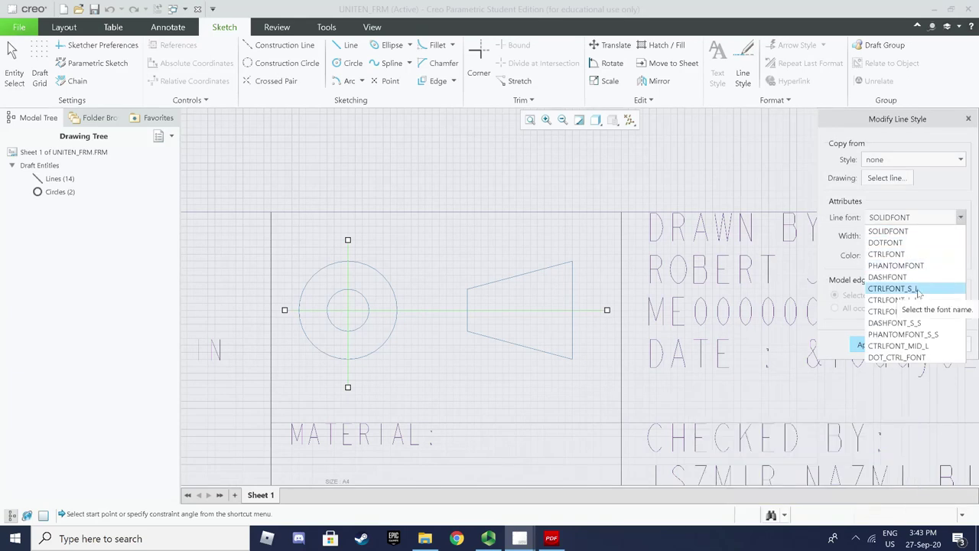
{"action": "left_click", "coordinate": [910, 255]}
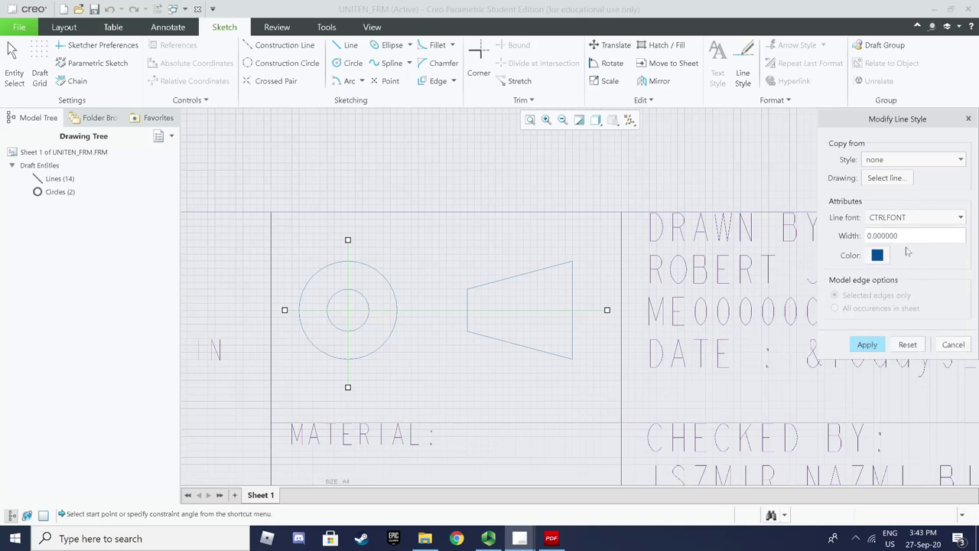
{"action": "left_click_drag", "start_coordinate": [900, 238], "coordinate": [860, 240]}
{"action": "type", "text": "0.005"}
{"action": "left_click", "coordinate": [952, 344]}
{"action": "left_click", "coordinate": [489, 353]}
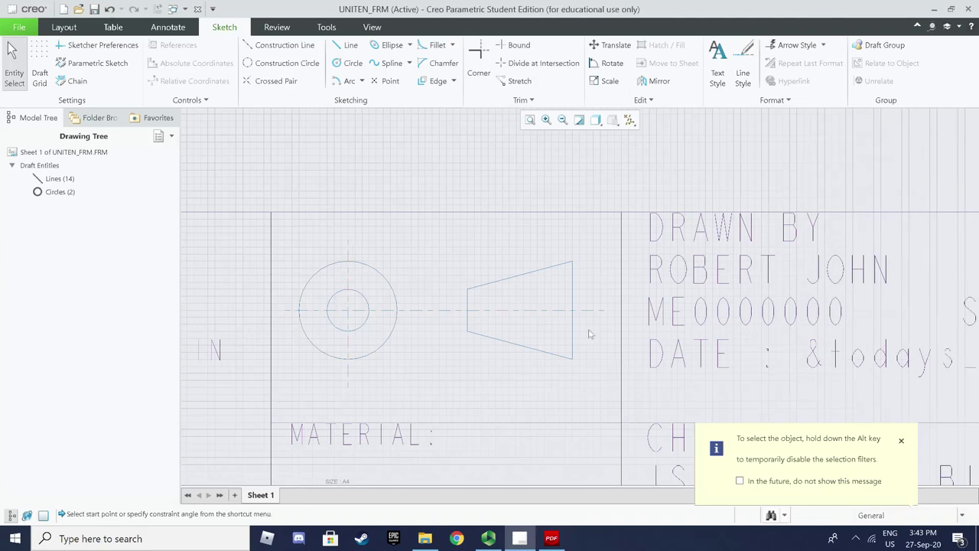
Refit the sheet, save the finished UNITEN_FRM format and close it
{"action": "scroll", "coordinate": [560, 357], "scroll_direction": "down", "scroll_amount": 2}
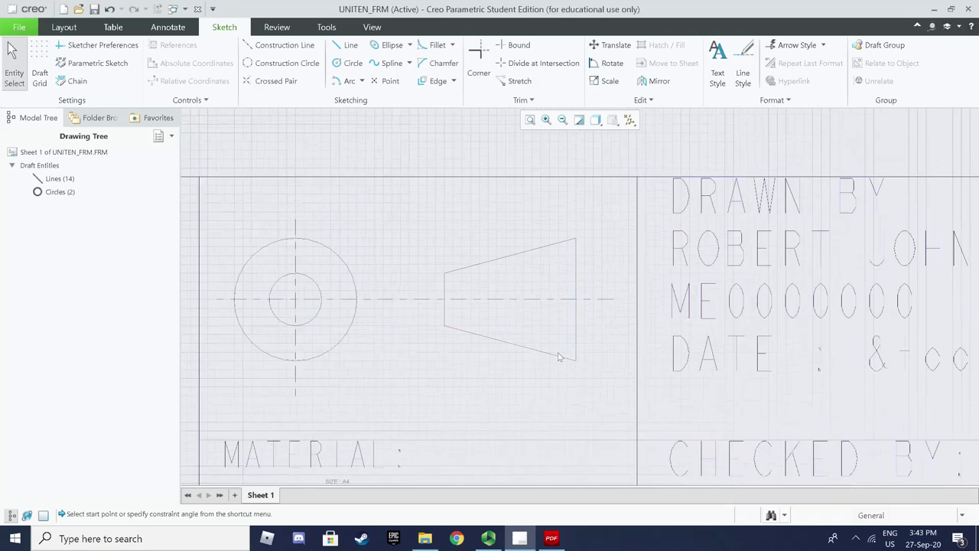
{"action": "scroll", "coordinate": [559, 355], "scroll_direction": "down", "scroll_amount": 2}
{"action": "scroll", "coordinate": [556, 352], "scroll_direction": "down", "scroll_amount": 1}
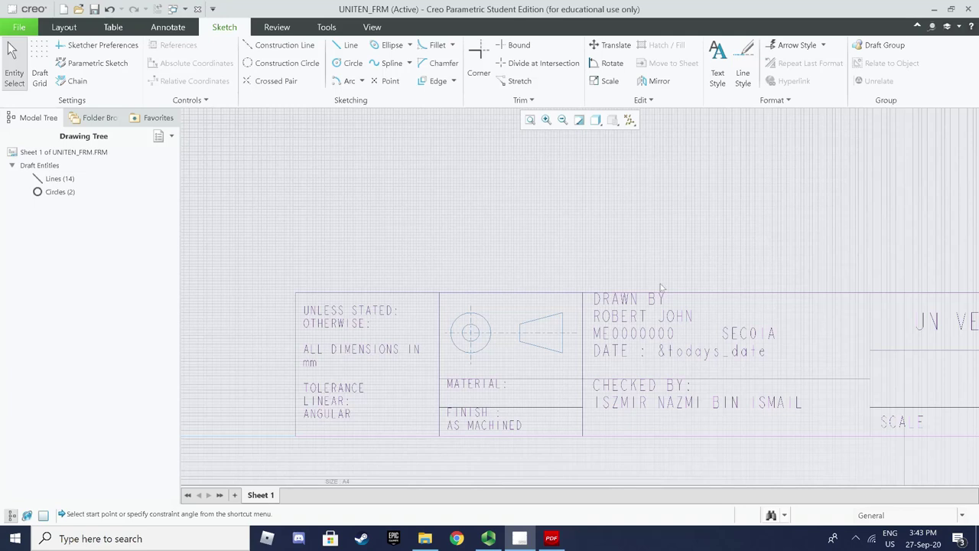
{"action": "scroll", "coordinate": [632, 272], "scroll_direction": "down", "scroll_amount": 1}
{"action": "scroll", "coordinate": [632, 272], "scroll_direction": "down", "scroll_amount": 1}
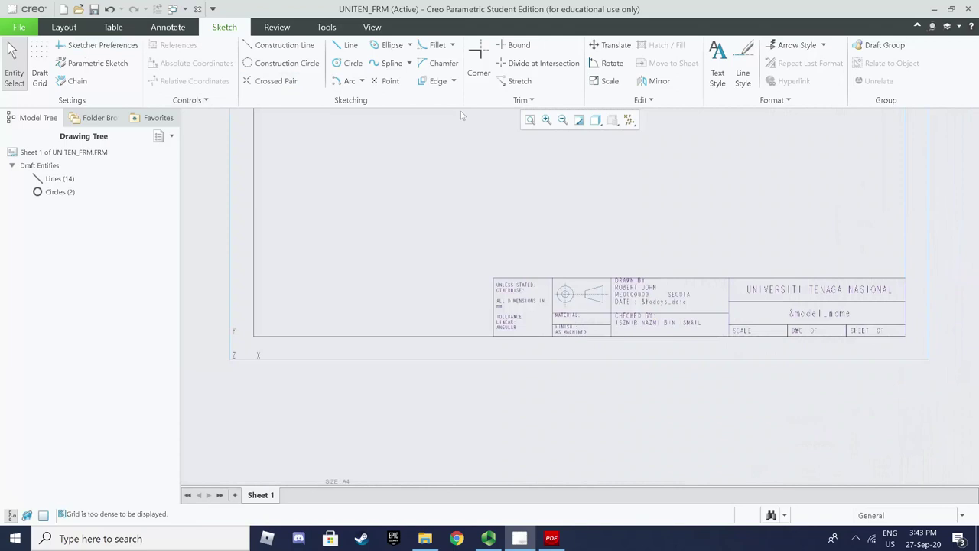
{"action": "left_click", "coordinate": [529, 121]}
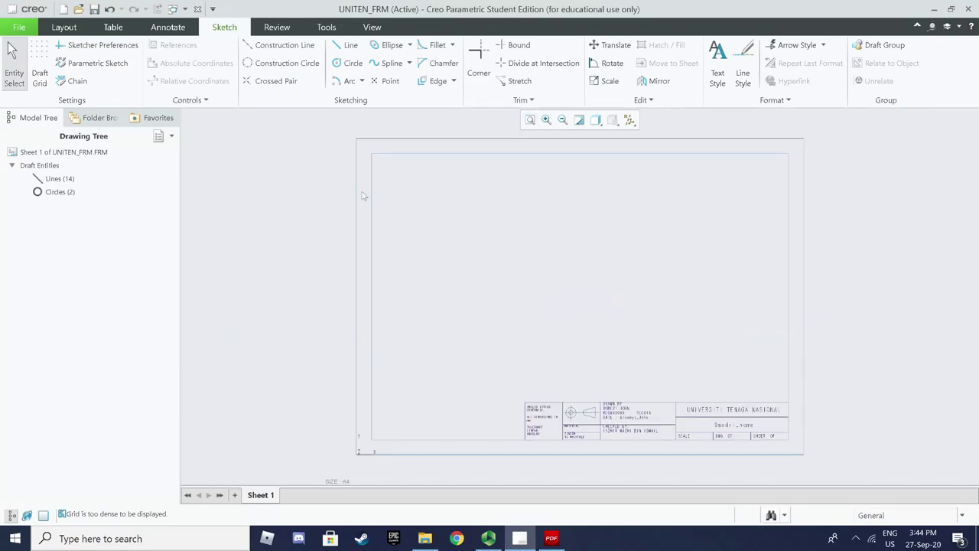
{"action": "left_click", "coordinate": [94, 10]}
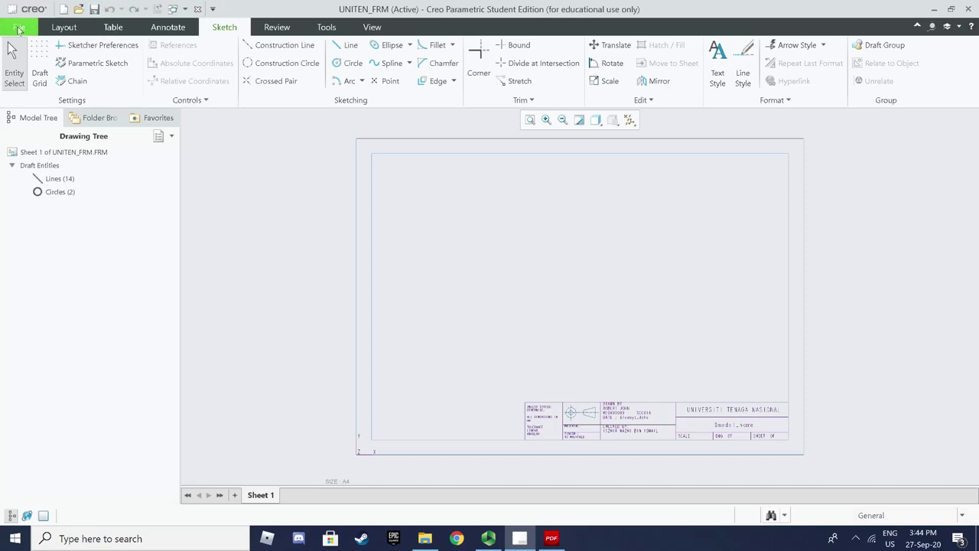
{"action": "left_click", "coordinate": [19, 29]}
{"action": "left_click", "coordinate": [30, 164]}
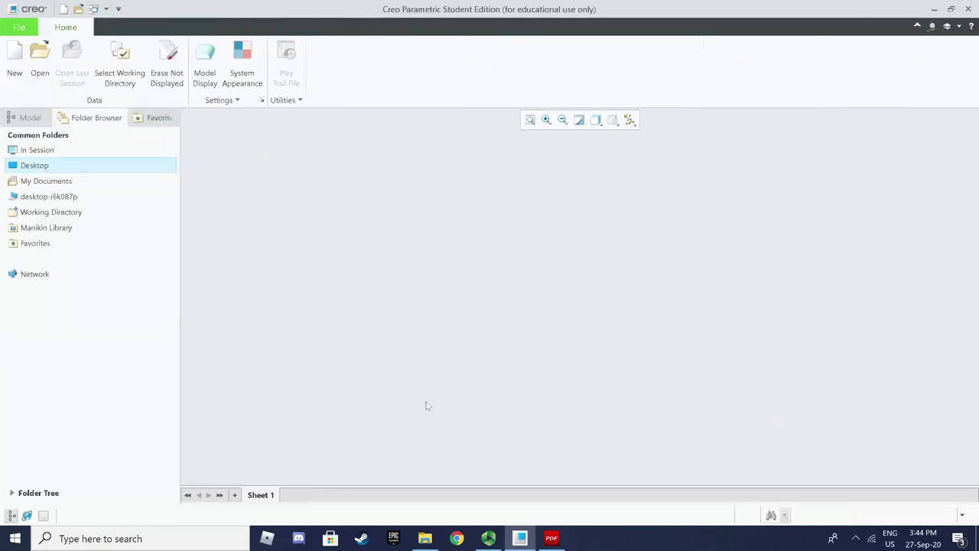
Pause the Panopto screen recording from the taskbar recorder
{"action": "left_click", "coordinate": [488, 537]}
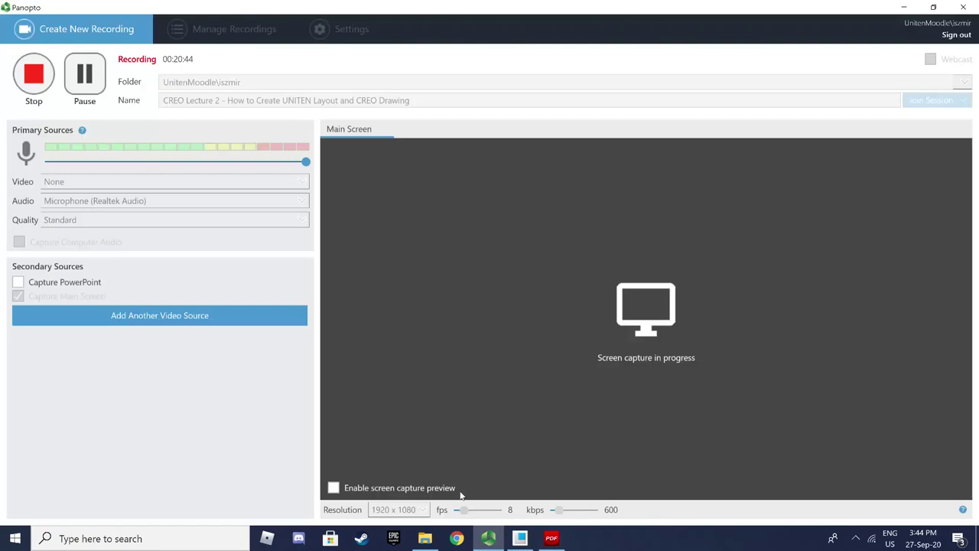
{"action": "left_click", "coordinate": [86, 84]}
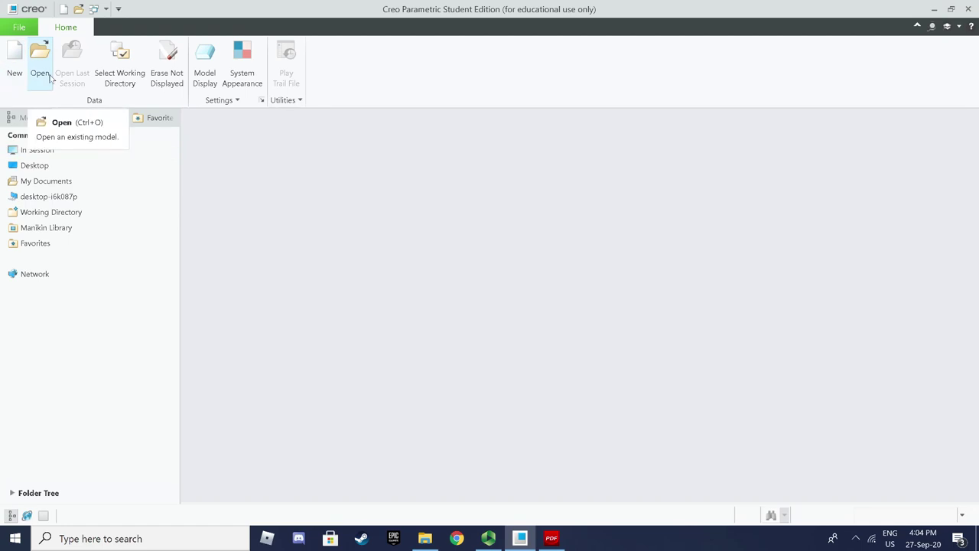
Create drawing ME00000_ASSIGNMENT2_A without the default template
{"action": "left_click", "coordinate": [16, 65]}
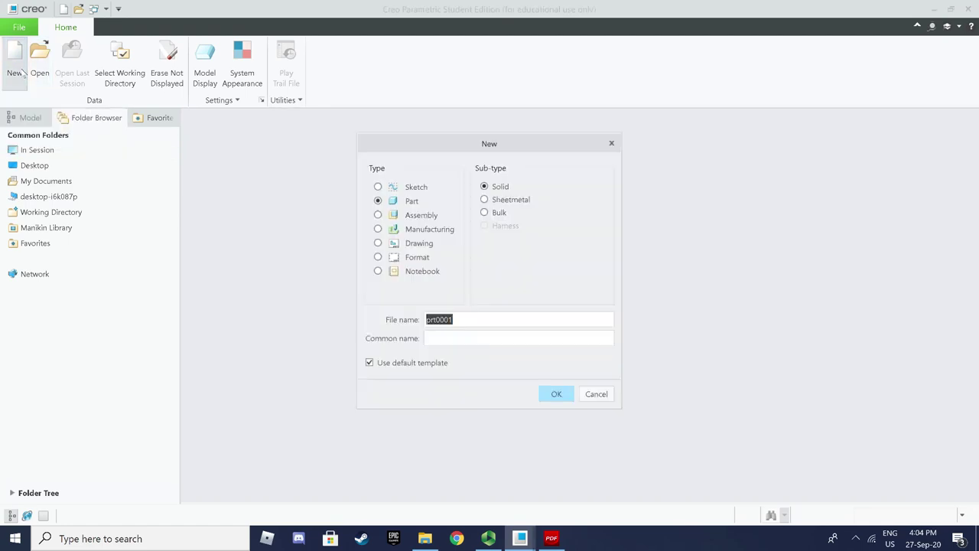
{"action": "left_click", "coordinate": [395, 366]}
{"action": "left_click", "coordinate": [421, 243]}
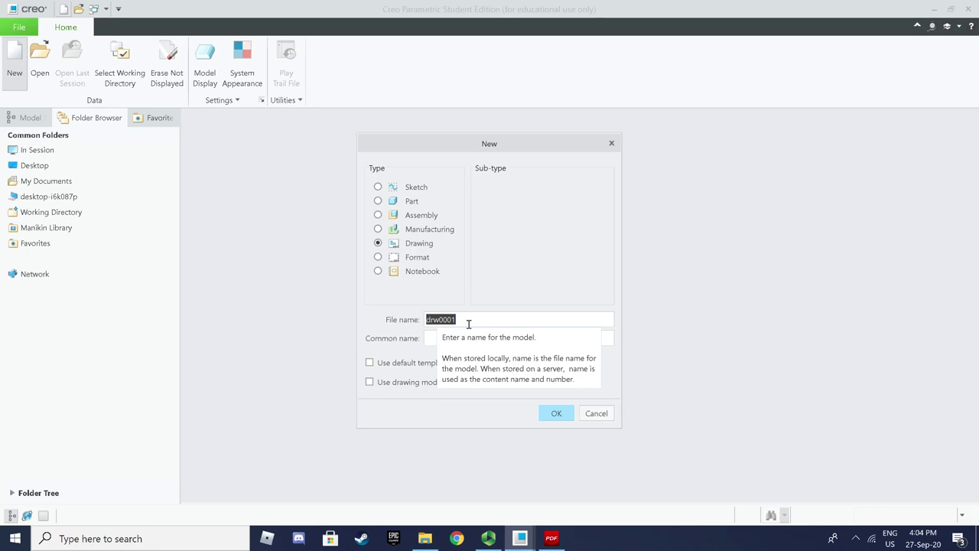
{"action": "type", "text": "ME00000"}
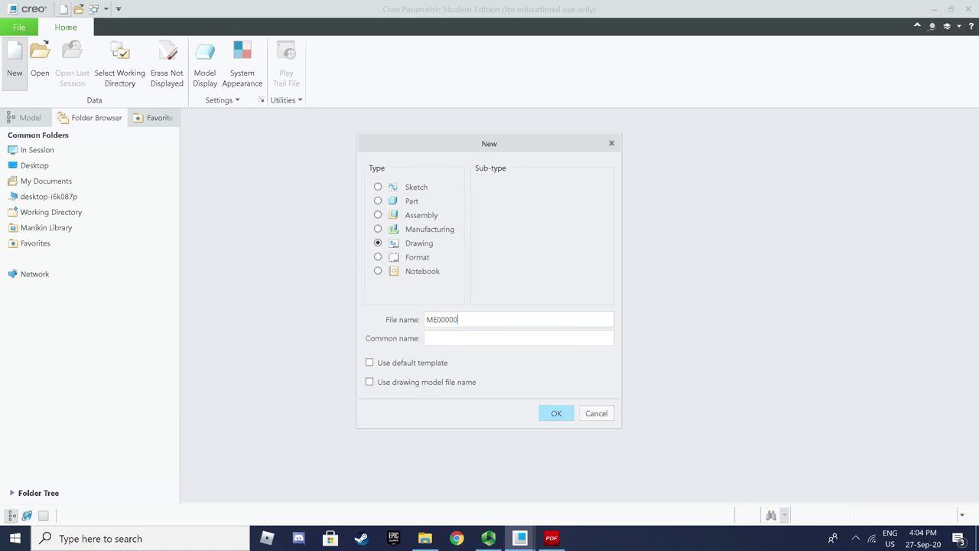
{"action": "type", "text": "_ASSIGNMENT2_A"}
{"action": "left_click", "coordinate": [552, 413]}
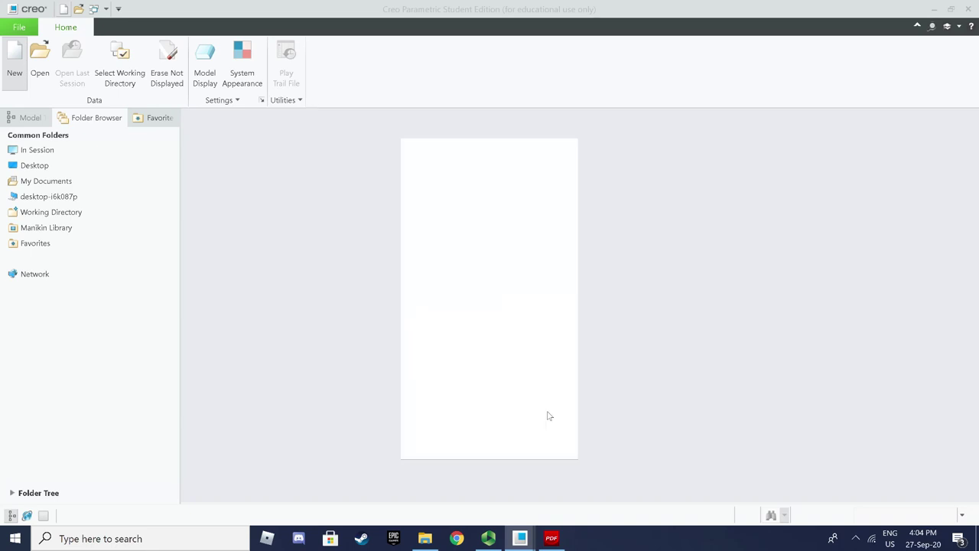